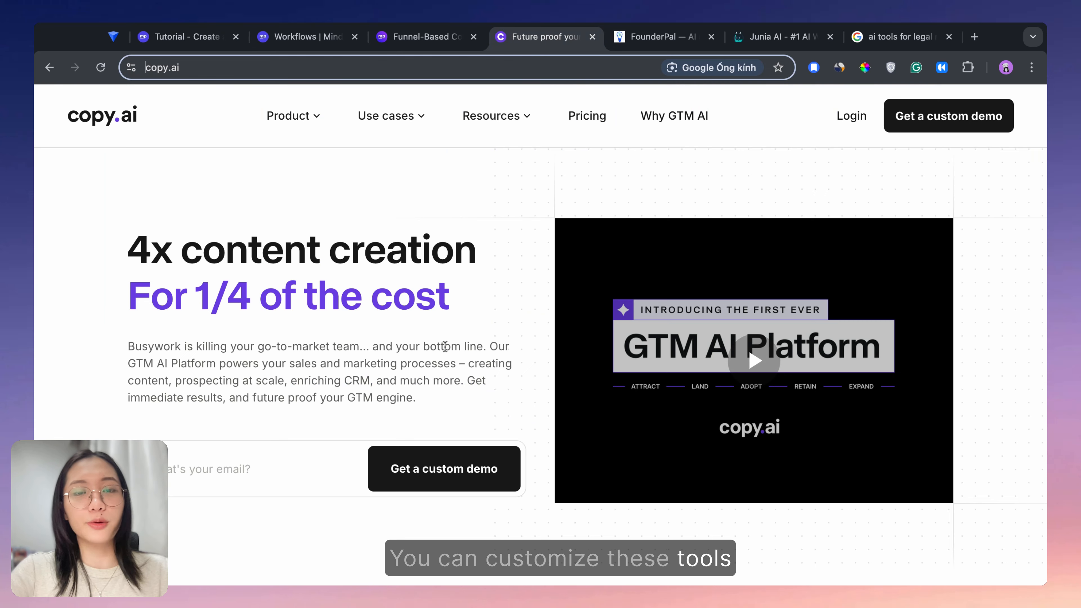
Look over the copy.ai and FounderPal homepages for inspiration from existing AI marketing tools
scroll(453, 336, "down", 3)
scroll(413, 386, "down", 8)
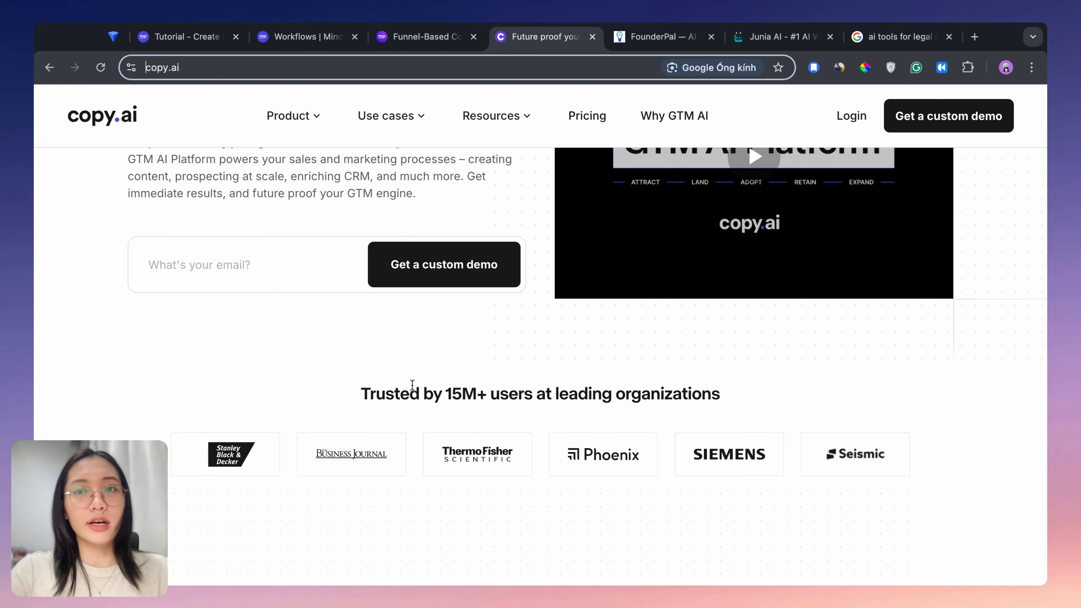
left_click_drag(312, 347, 743, 410)
left_click(649, 38)
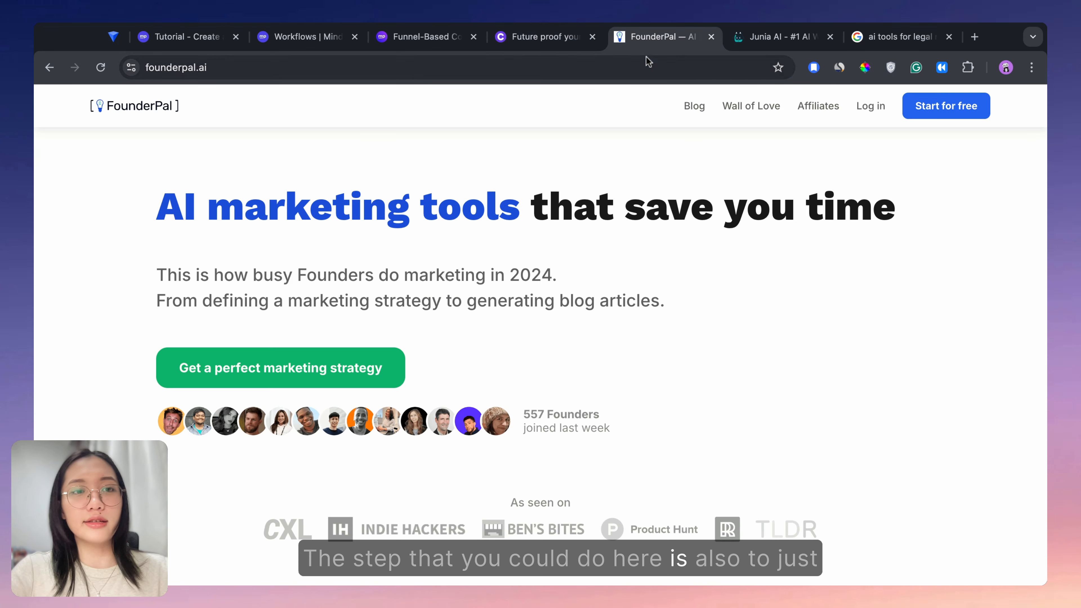
left_click_drag(136, 185, 677, 314)
Search Google for "ai tools for legal research" and look through the results
left_click(894, 37)
left_click(346, 122)
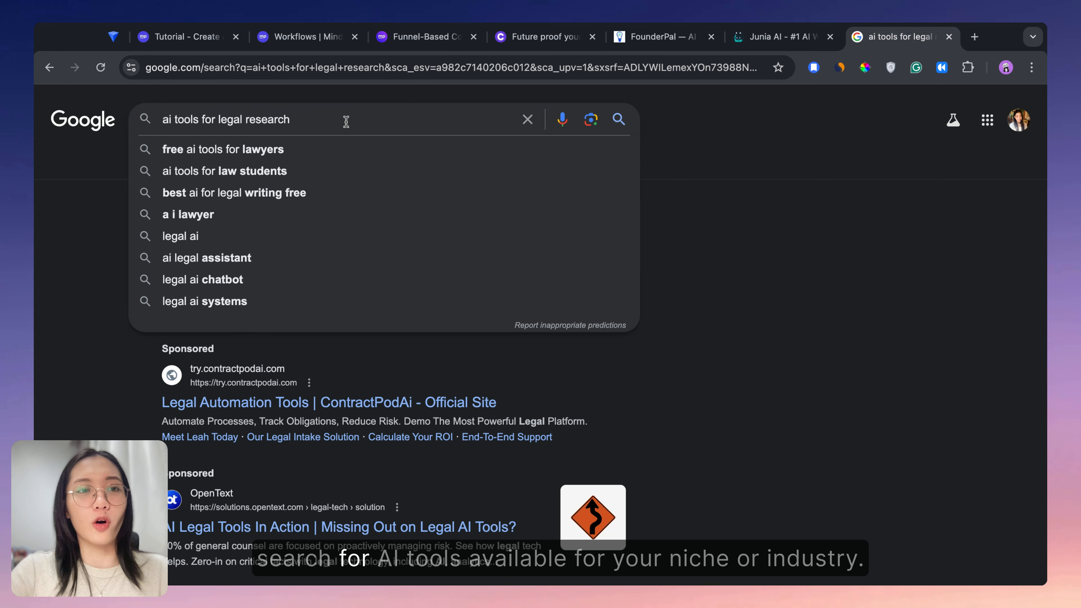
left_click_drag(324, 120, 106, 150)
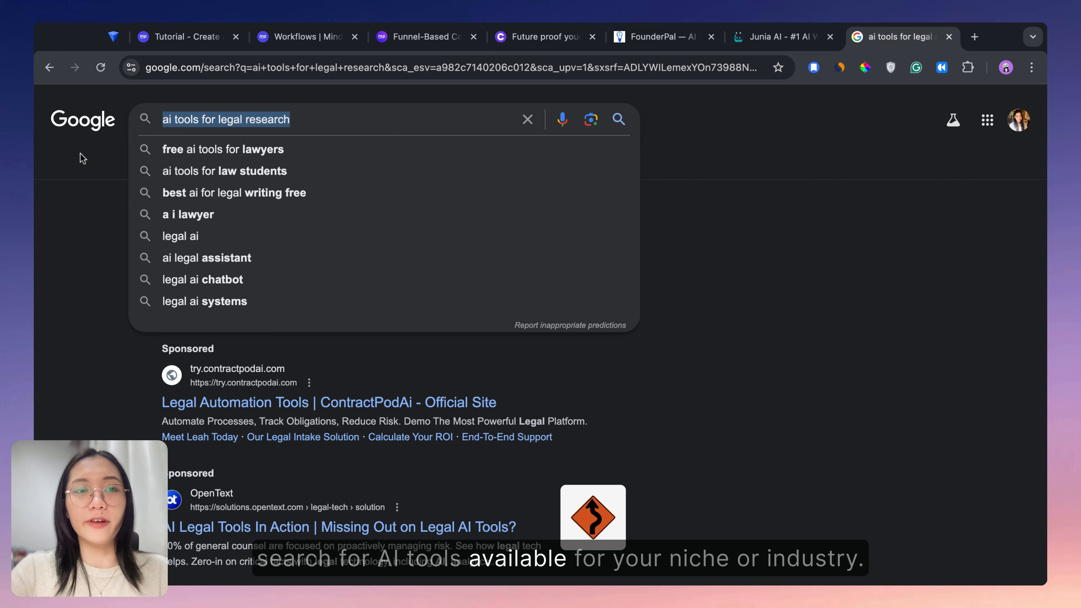
key("Return")
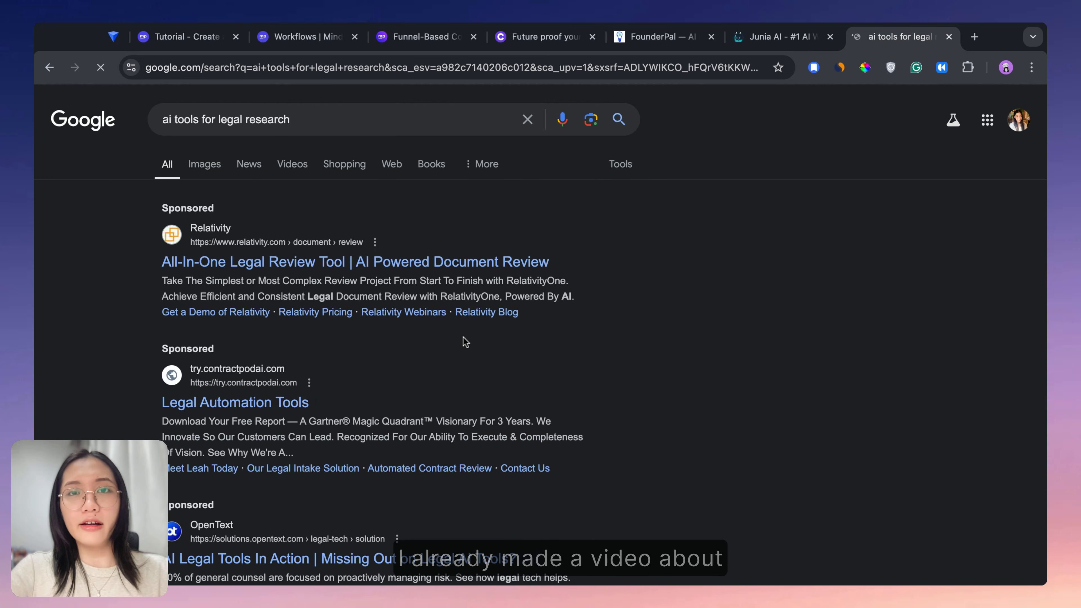
scroll(463, 341, "down", 5)
Return to the tutorial note and highlight the bullet "Refer to MindPal's workflow templates." under Find Tool Ideas
left_click(198, 40)
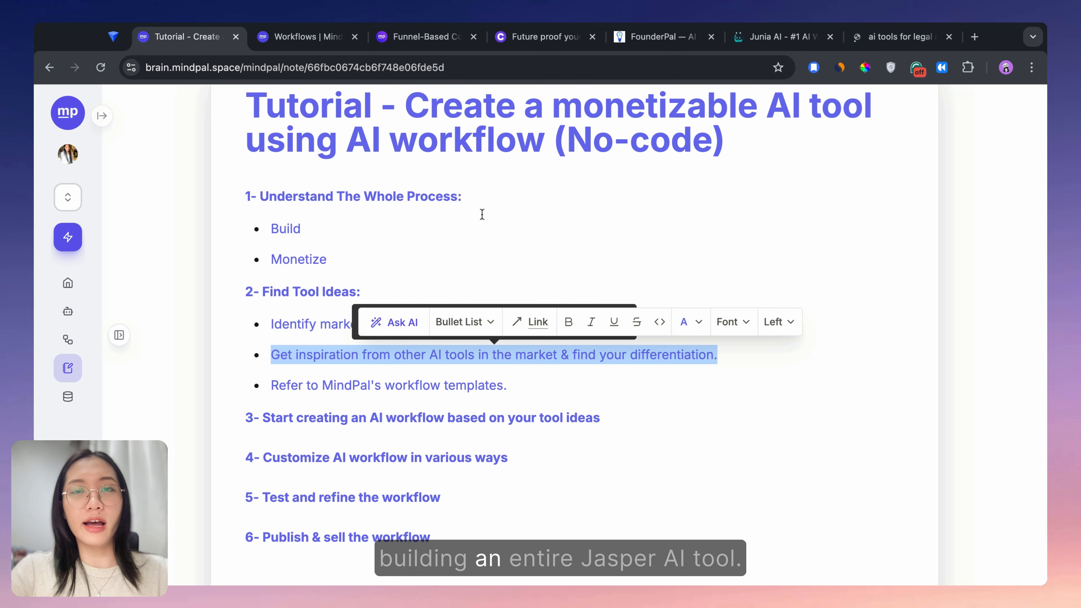
left_click(753, 359)
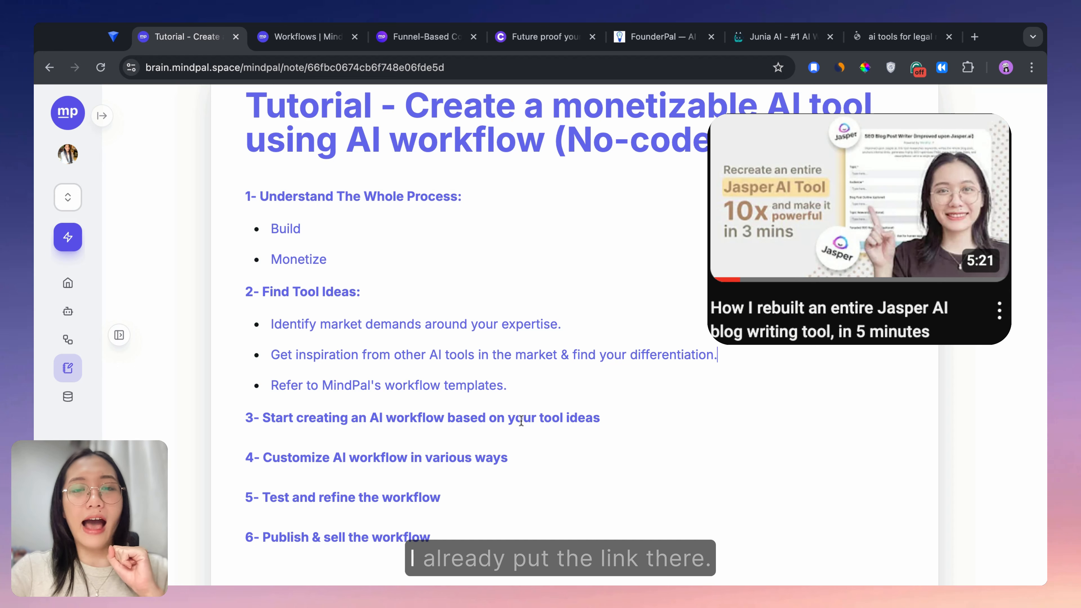
triple_click(414, 387)
left_click(519, 388)
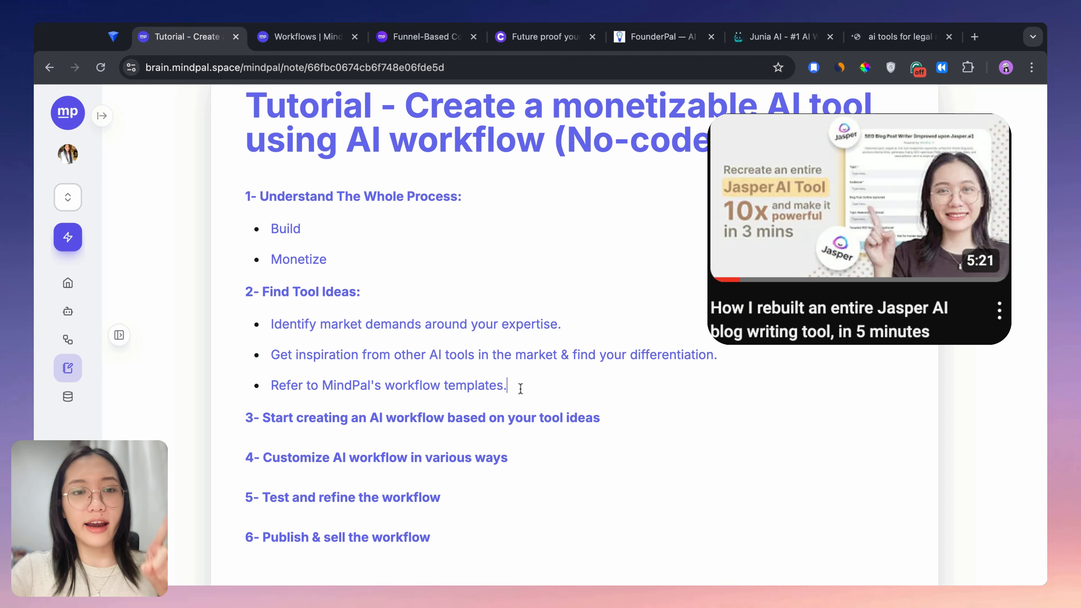
double_click(555, 392)
triple_click(308, 385)
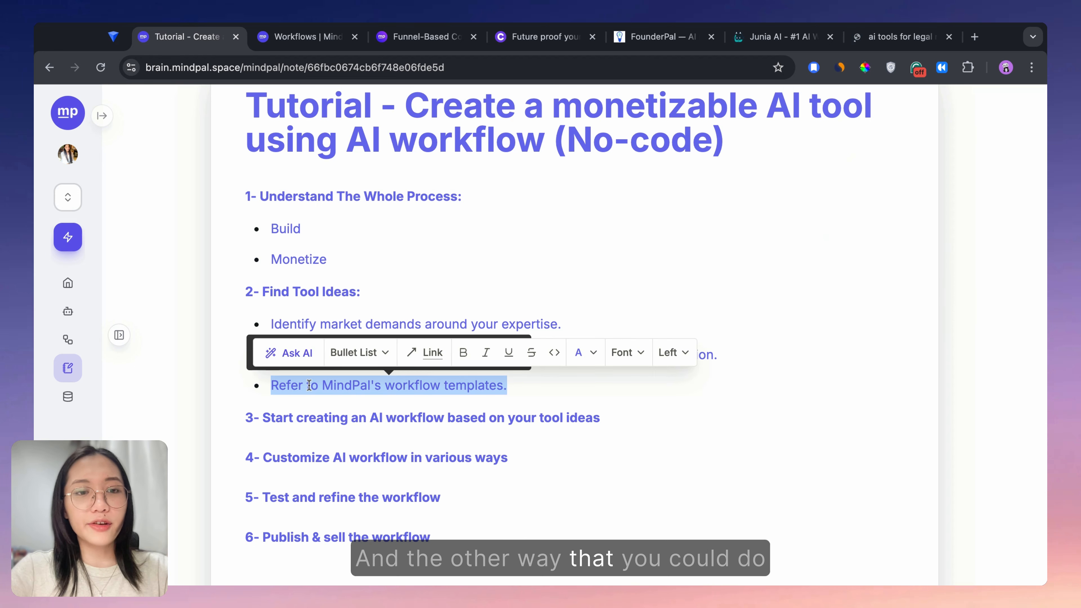
Open the template library of the MindPal workflows and filter it by the Business category
left_click(311, 32)
left_click(178, 342)
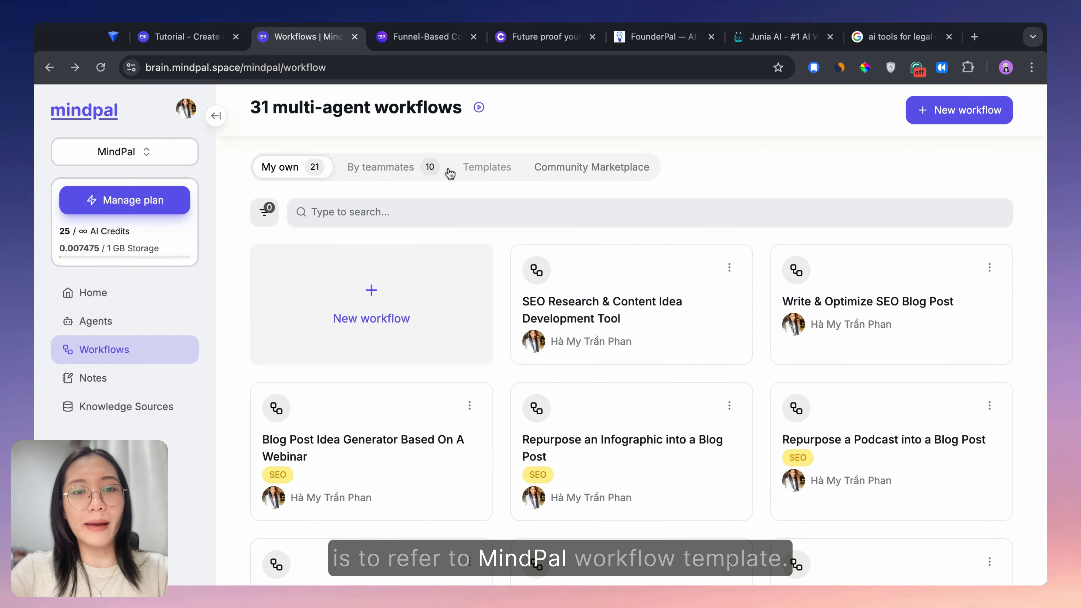
left_click(427, 167)
left_click(506, 168)
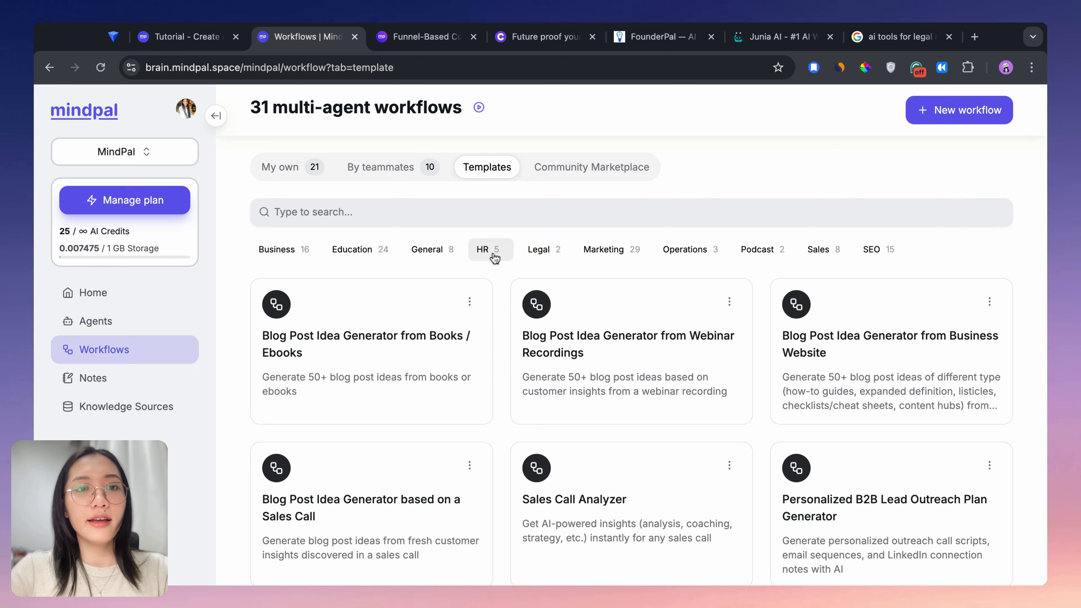
left_click(278, 249)
Go back to the tutorial outline and select the bullet about MindPal's workflow templates again
left_click(149, 34)
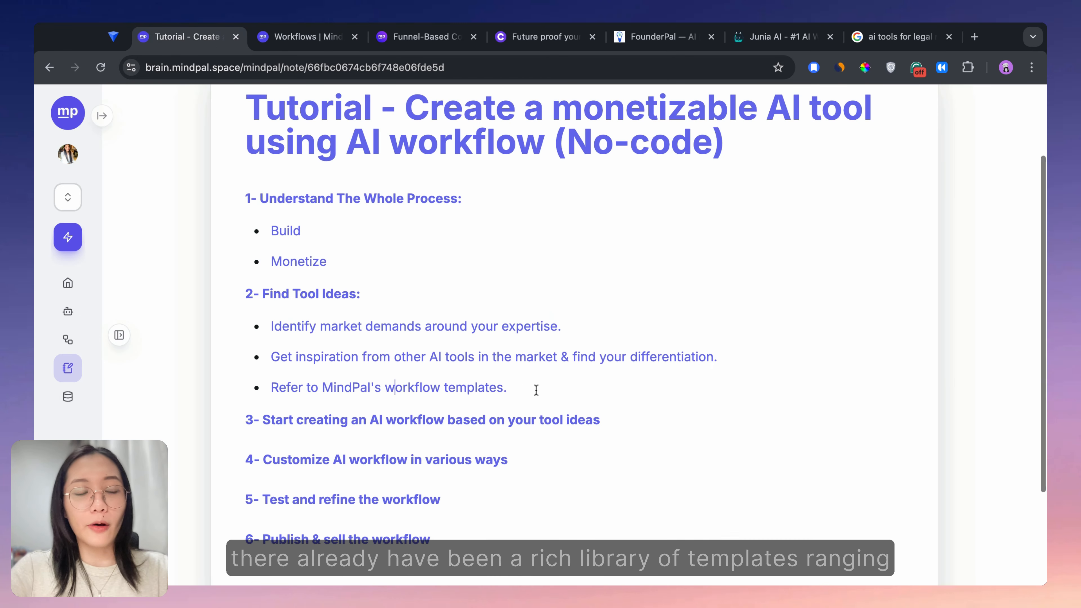
left_click(518, 390)
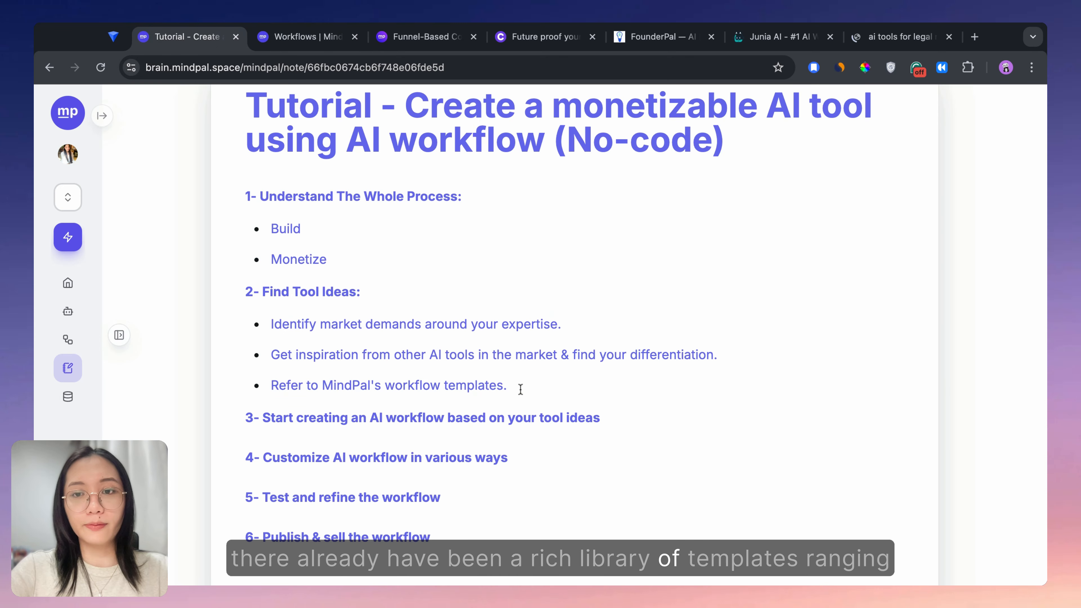
double_click(553, 392)
left_click(314, 385)
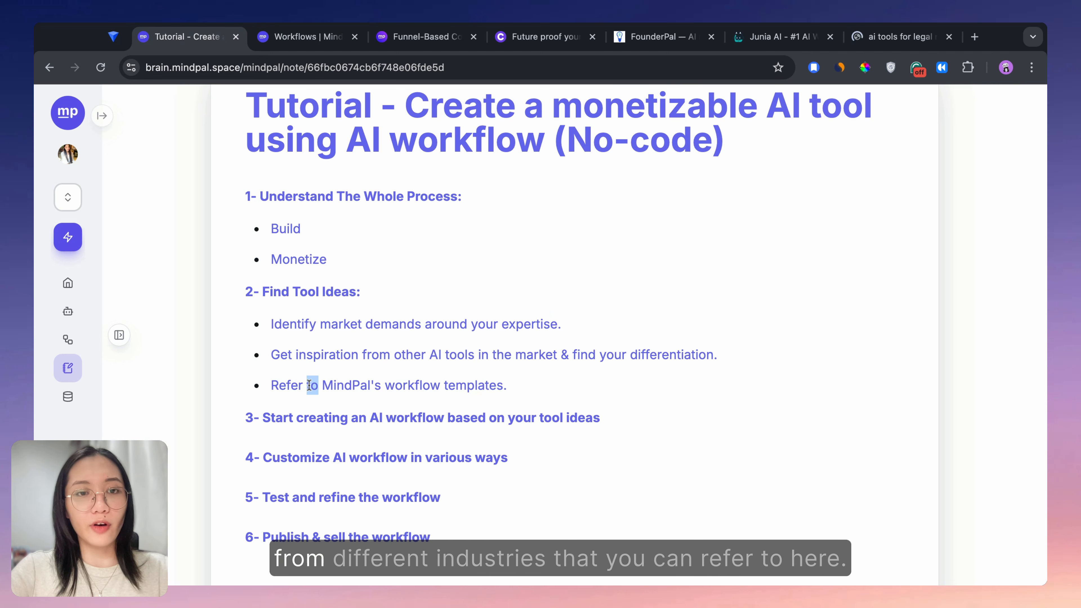
triple_click(313, 385)
Browse the workflow templates, adding the Legal, Marketing, Operations, Podcast and Sales categories to the filter
left_click(311, 33)
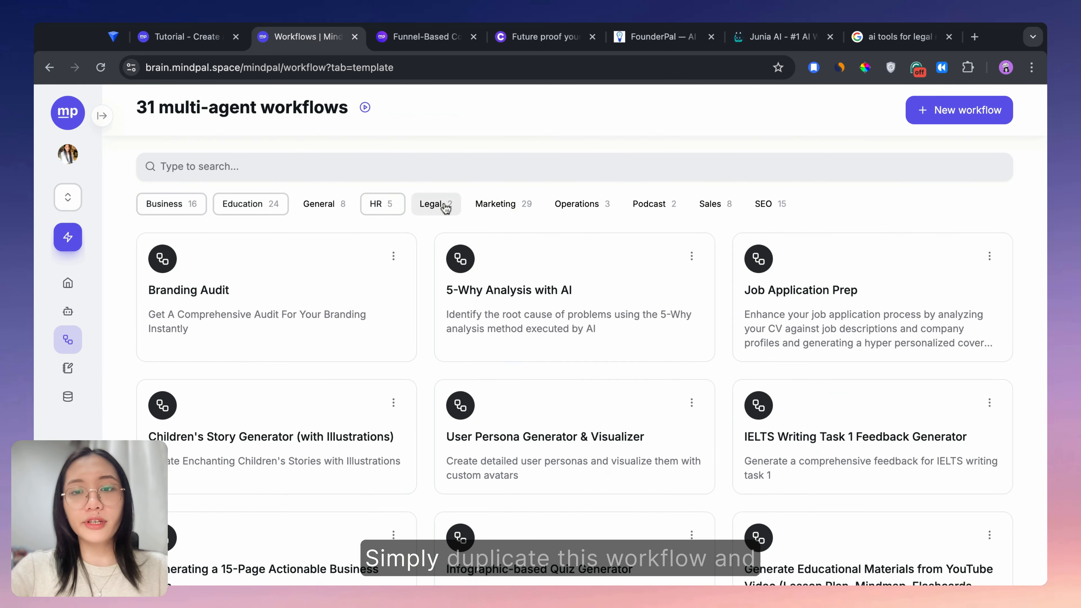
scroll(623, 352, "down", 3)
scroll(627, 346, "up", 4)
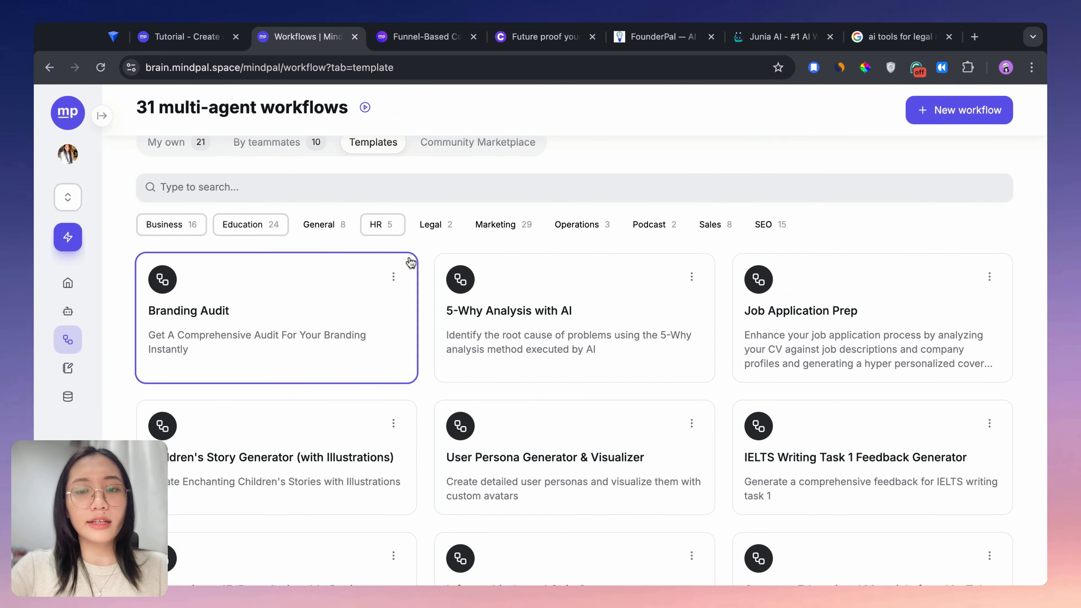
left_click(432, 225)
left_click(500, 224)
left_click(583, 224)
left_click(658, 225)
left_click(723, 225)
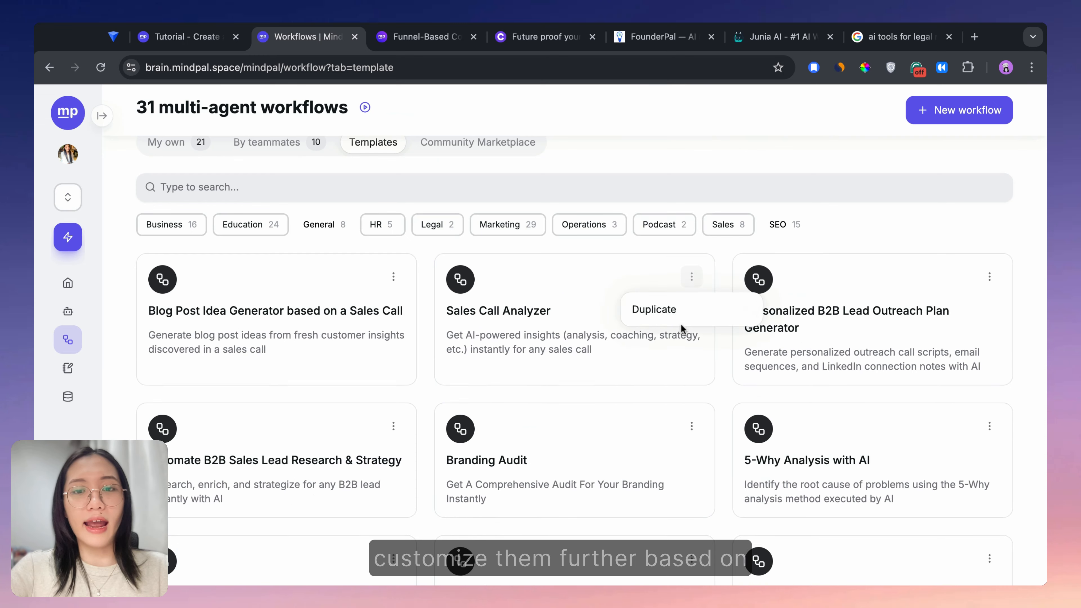
left_click(503, 377)
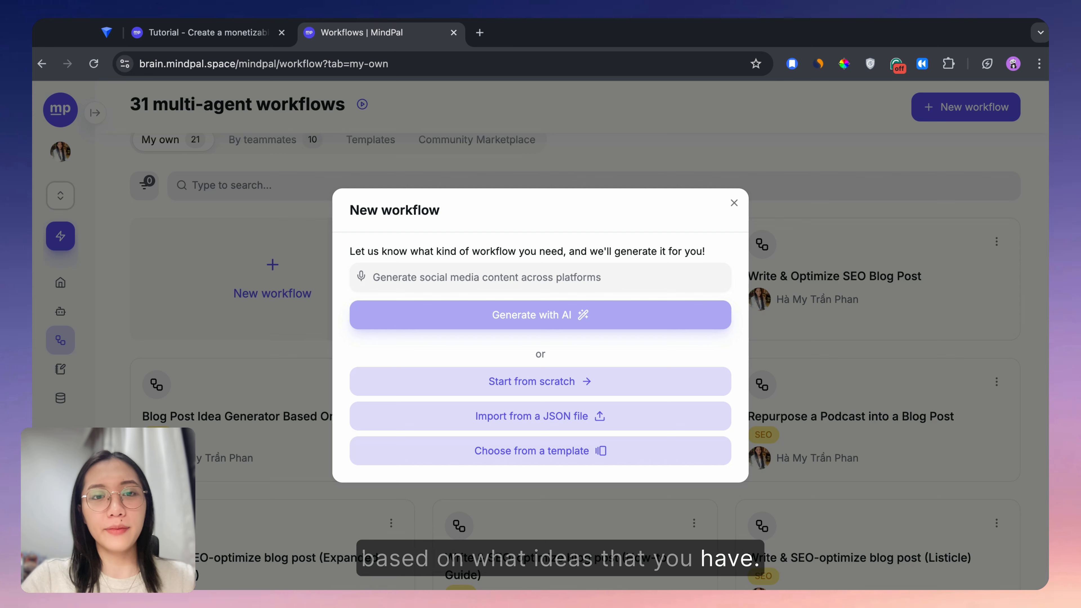
Begin the new workflow's AI generation prompt with the line "SEO research & Content idea development"
type("S")
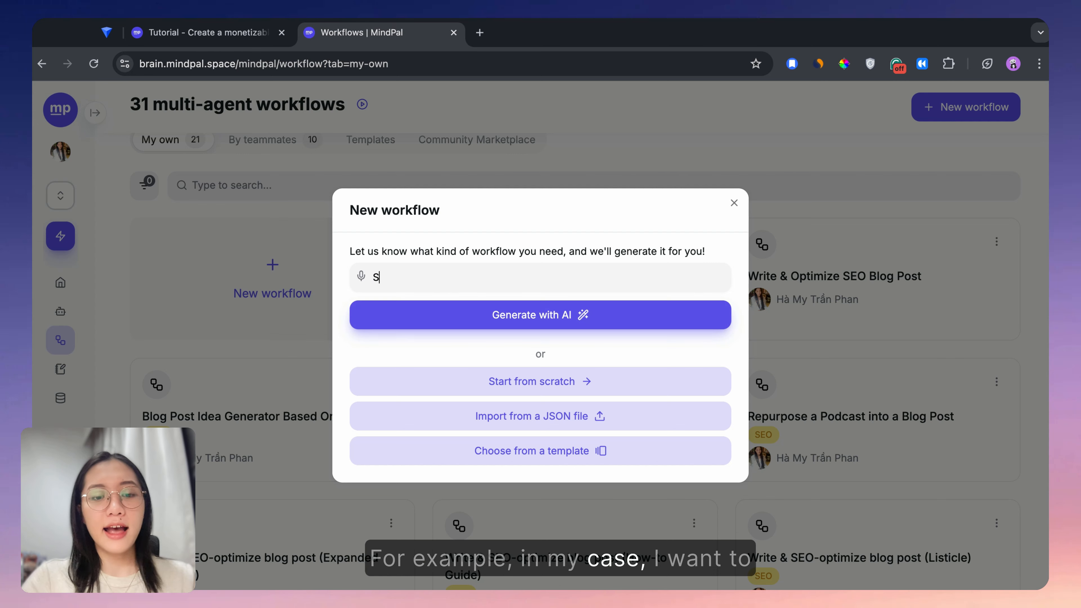
type("EO")
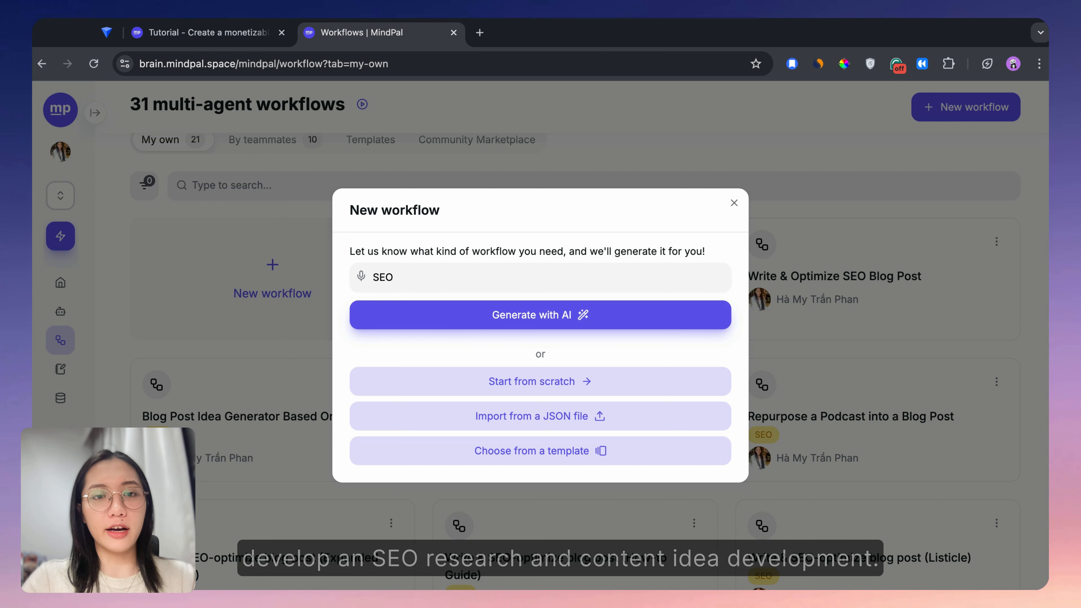
type(" research ")
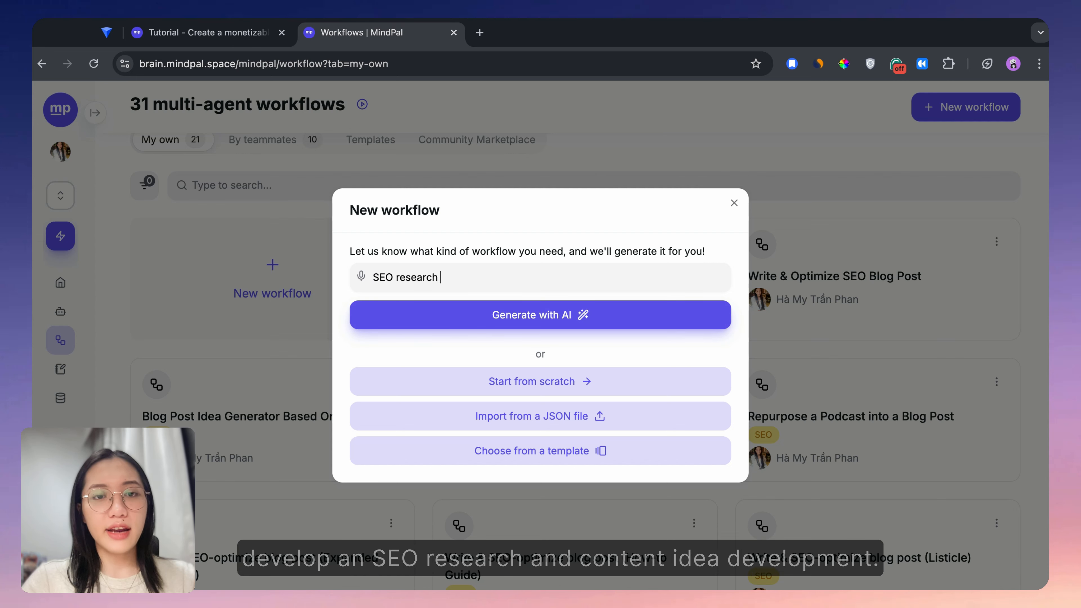
type("& Content id")
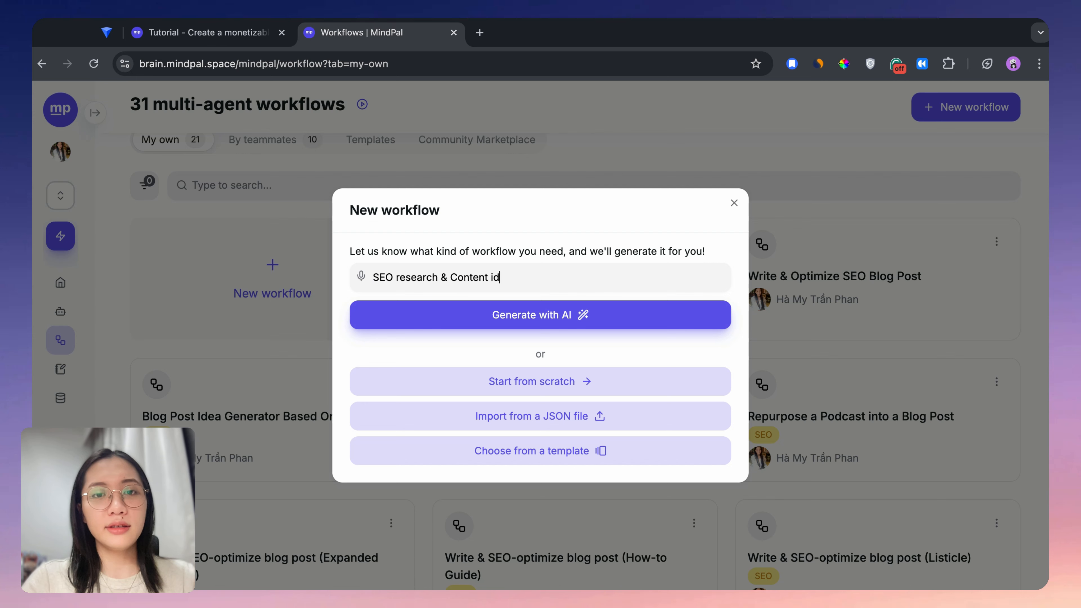
type("ea developme")
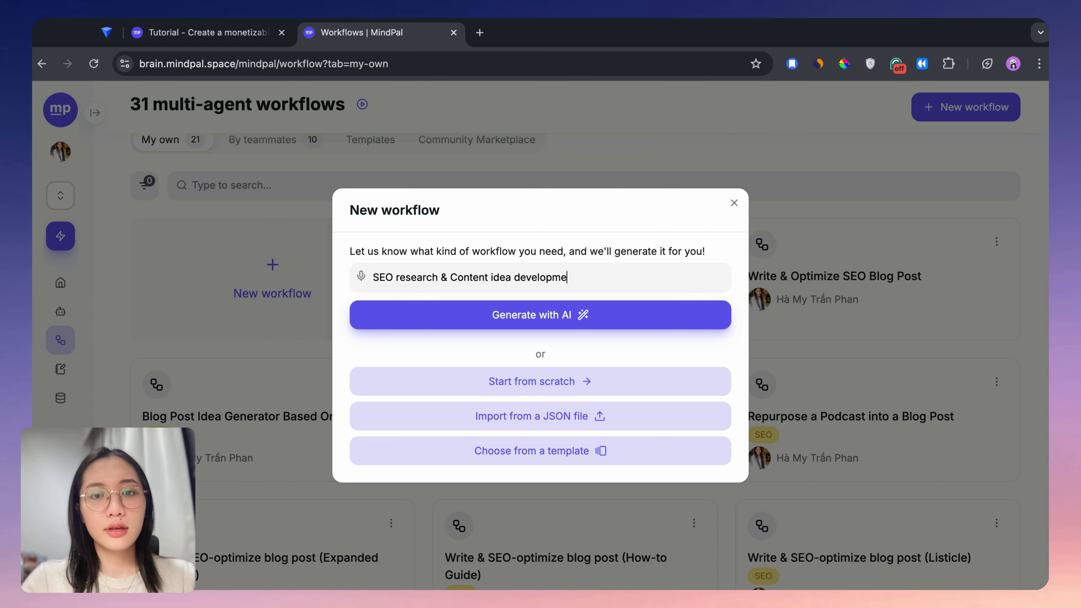
type("nt")
key("shift+Return")
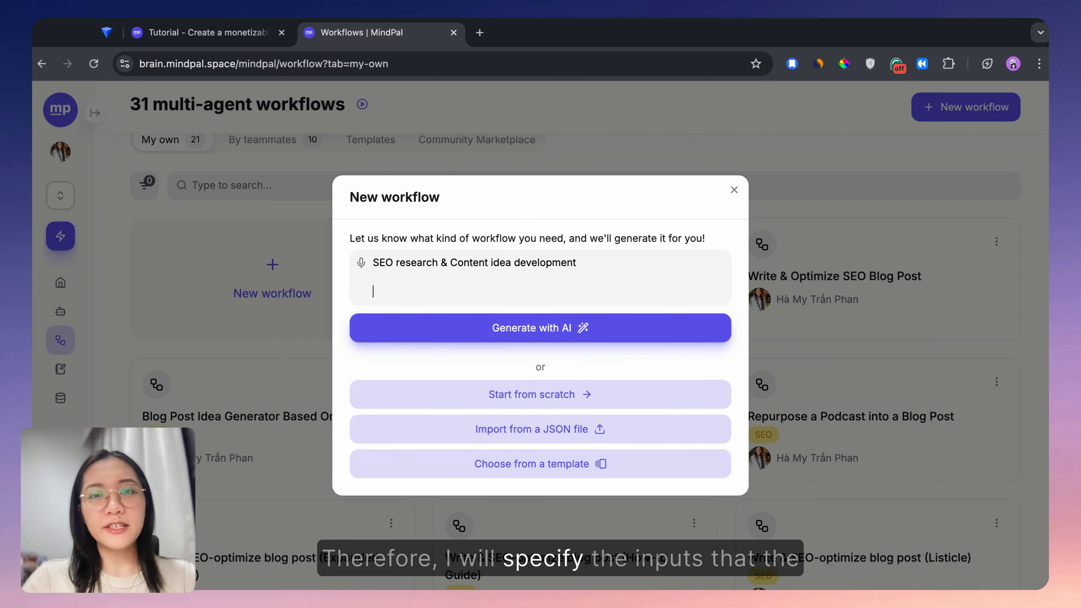
Add the line "Input: Business Website" to the workflow prompt
type("Input:")
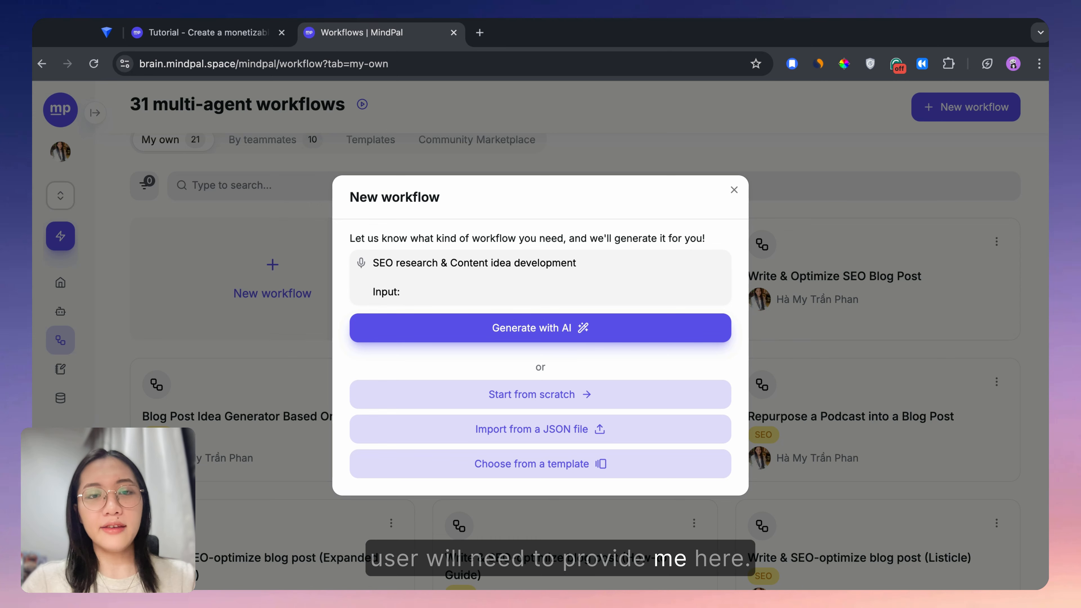
type(" Web")
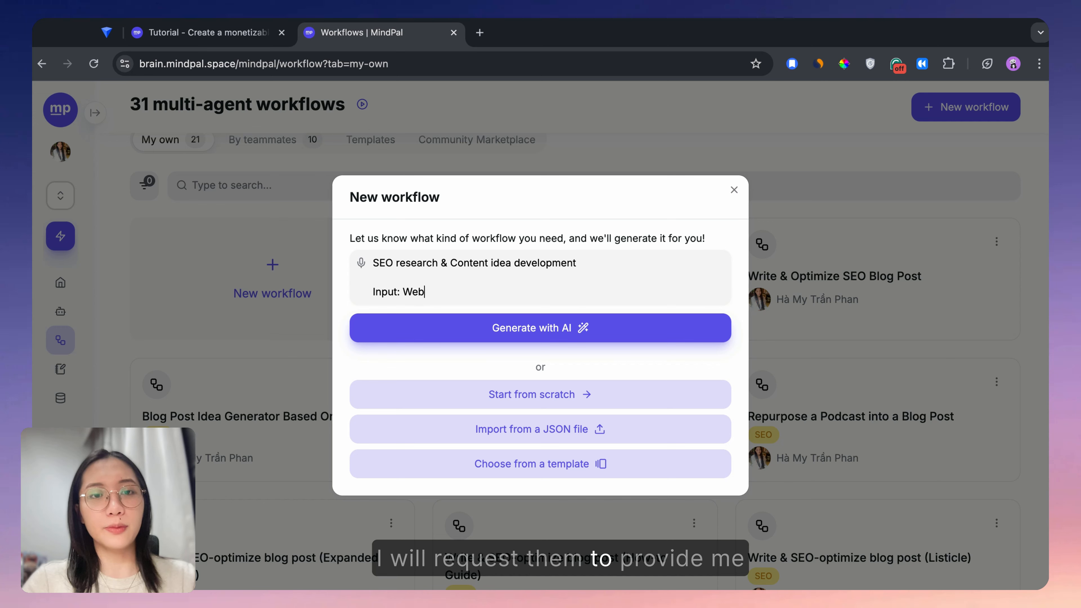
key("BackSpace")
key("BackSpace")
key("BackSpace")
type("Business ")
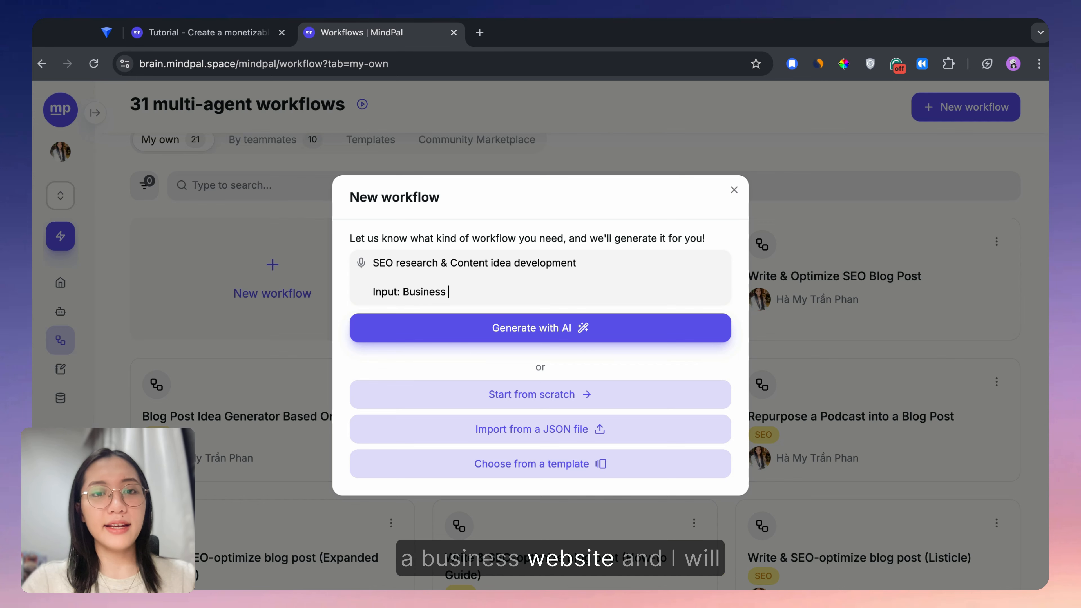
type("Website")
key("shift+Return")
Add an "Output:" section to the prompt with the bullet "- Analyze the business and identify seed keywords."
type("Output:")
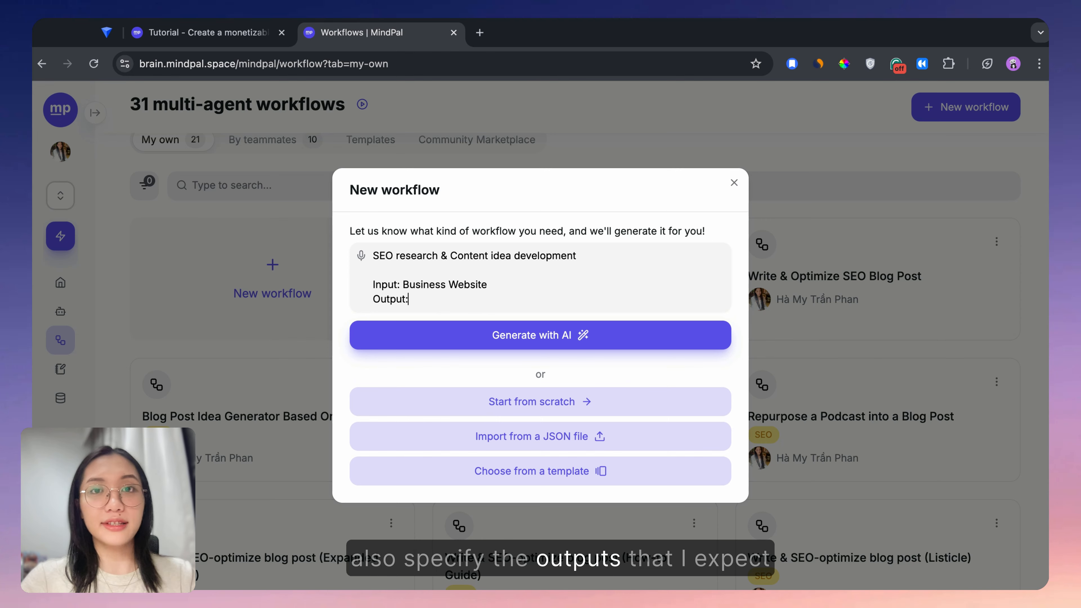
key("shift+Return")
type("- Ana")
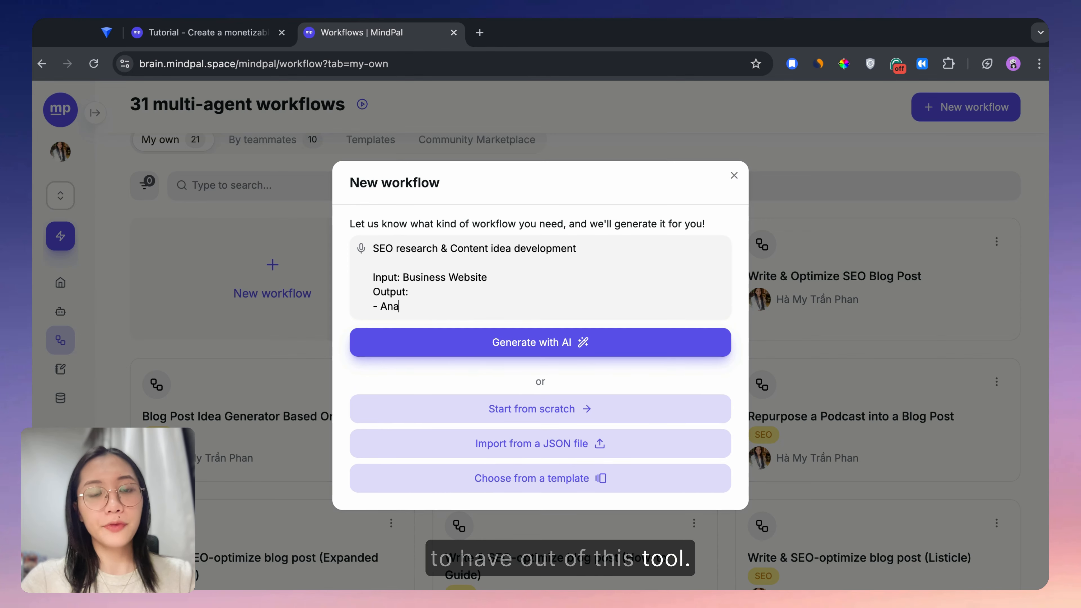
type("lyze the business ")
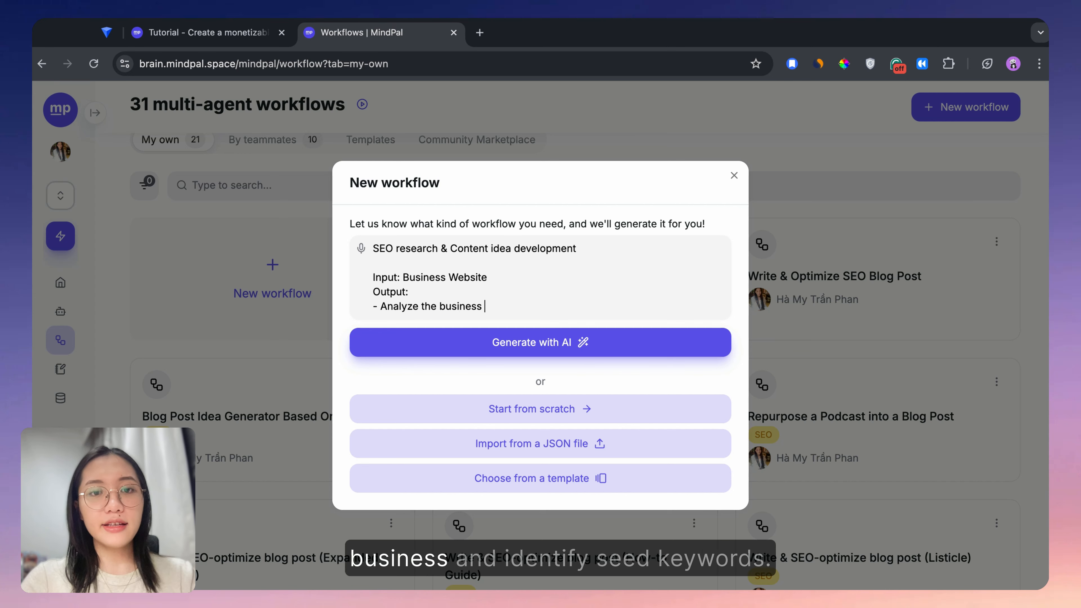
type("and ind")
key("BackSpace")
key("BackSpace")
type("dentify")
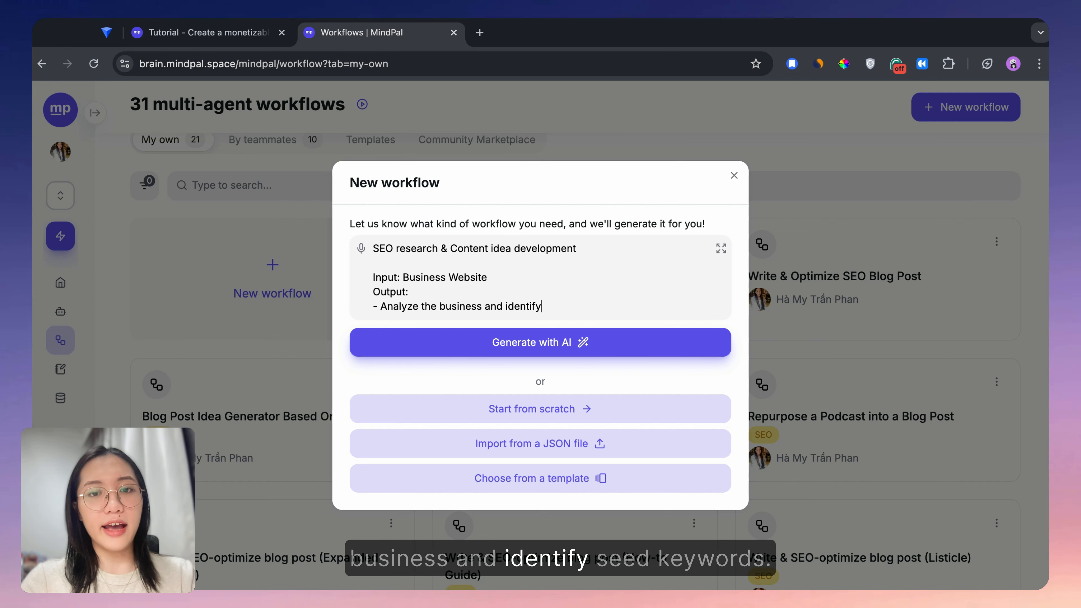
type(" seed keywor")
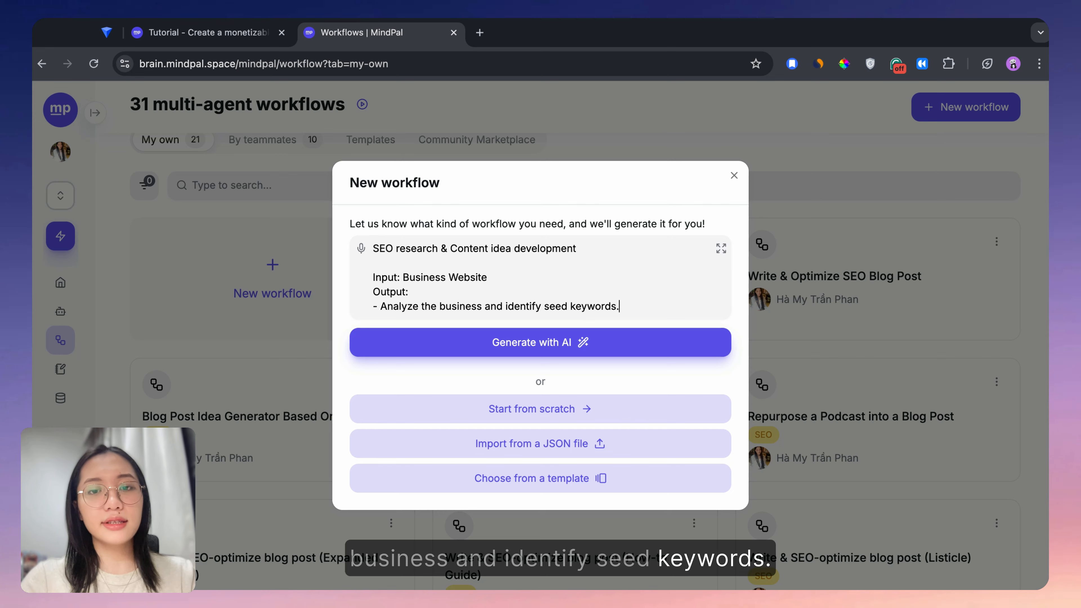
type("ds.")
key("Return")
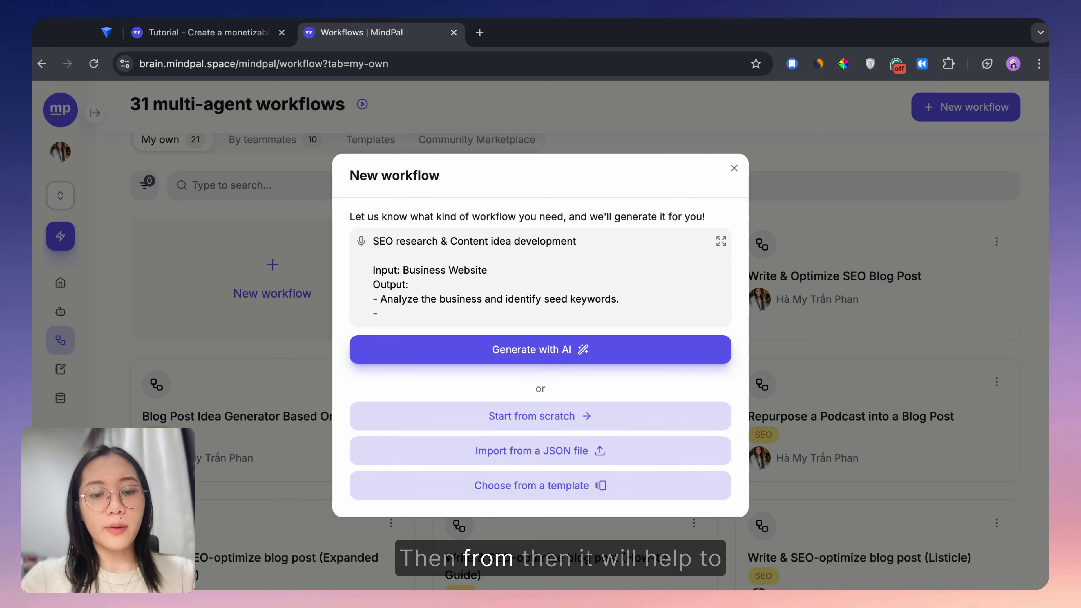
Add the output bullet "- Identify search intent keywords by intent type:" to the workflow prompt
type("- Ident")
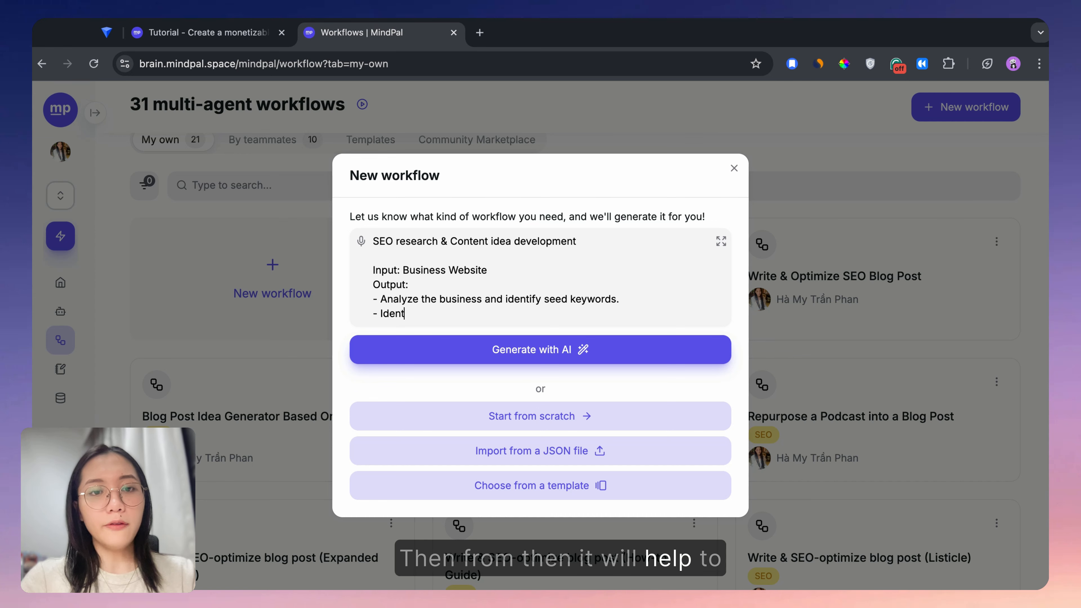
type("ify th")
key("BackSpace")
key("BackSpace")
type("search ")
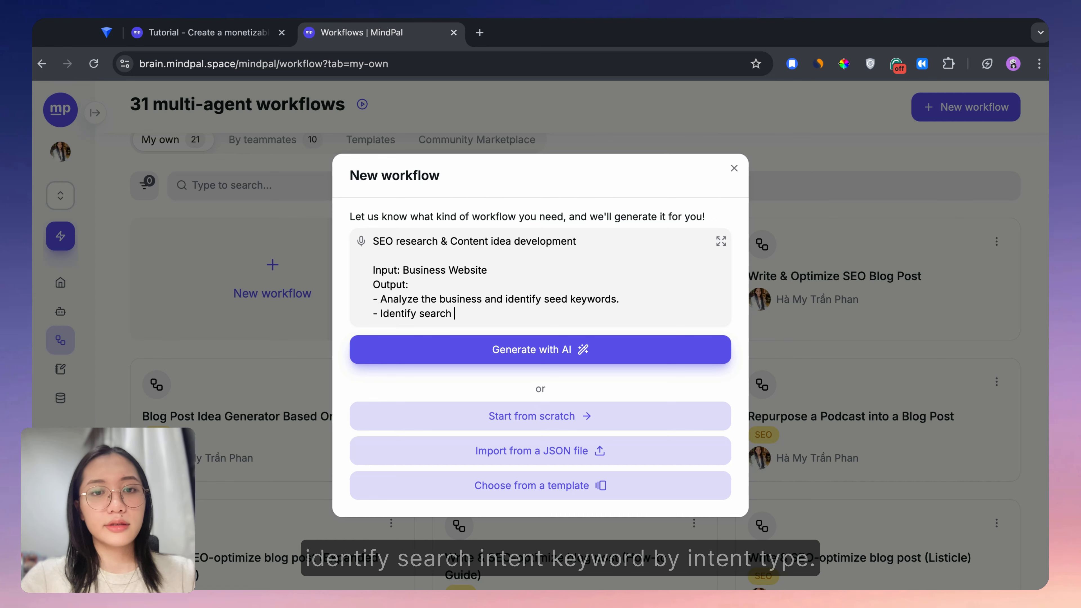
type("intent key")
type("wro")
key("BackSpace")
key("BackSpace")
type("or")
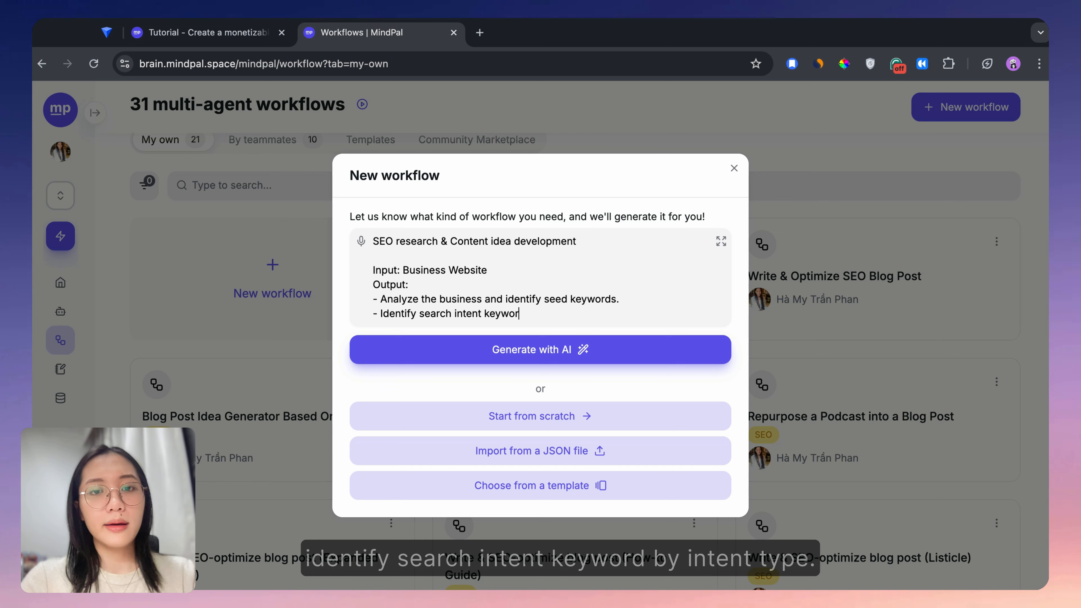
type("ds by intent type:")
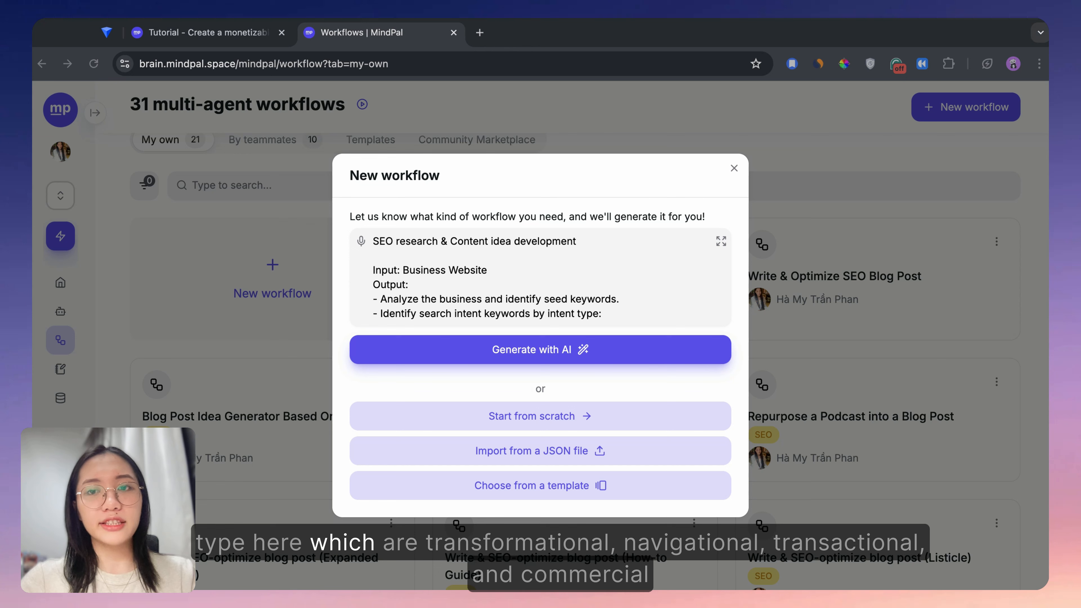
Complete the search intent bullet with the types "Transformational, Navigational, Transactional, and Comercial."
type("Transf")
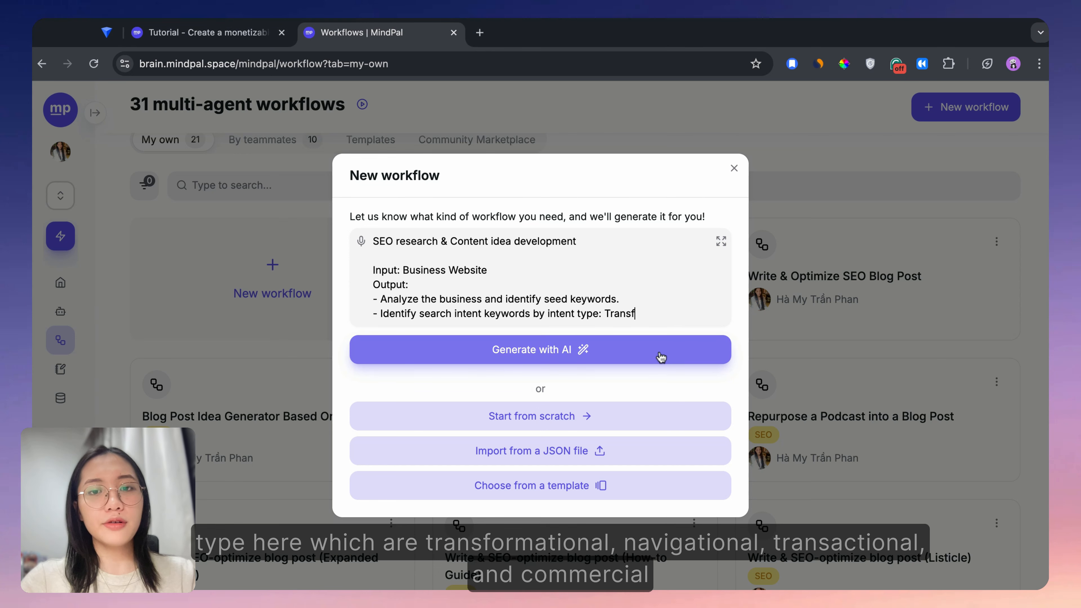
type("ormational, Na")
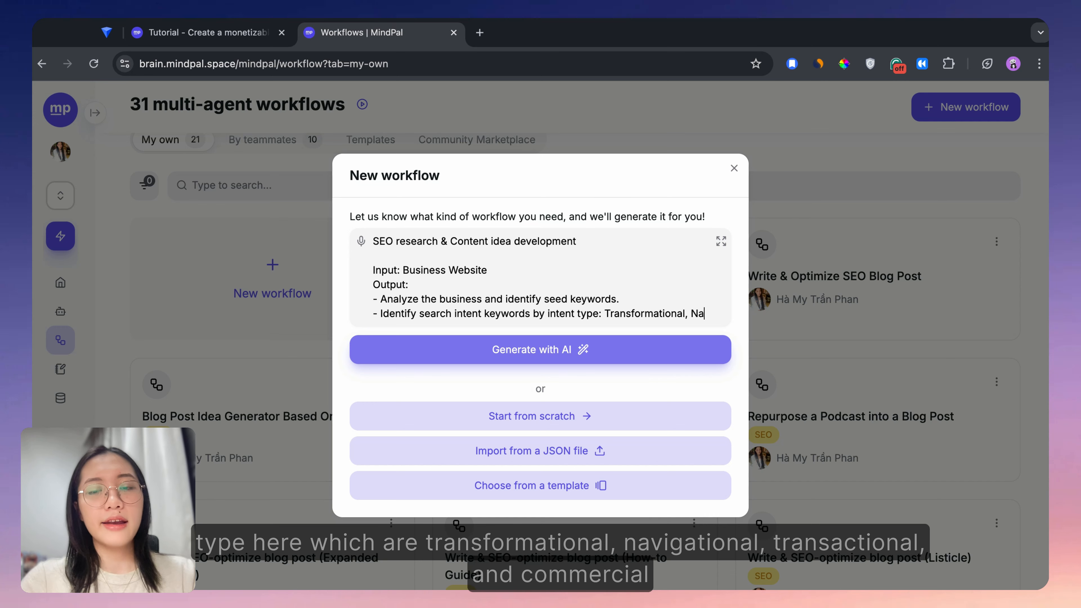
type("vigational,")
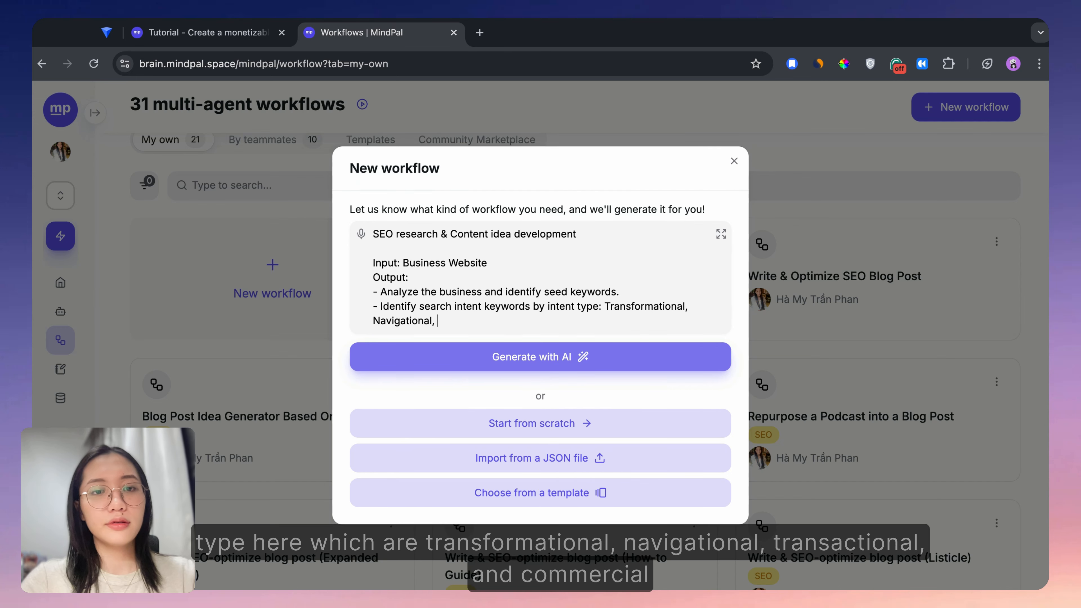
left_click(568, 588)
type("al,")
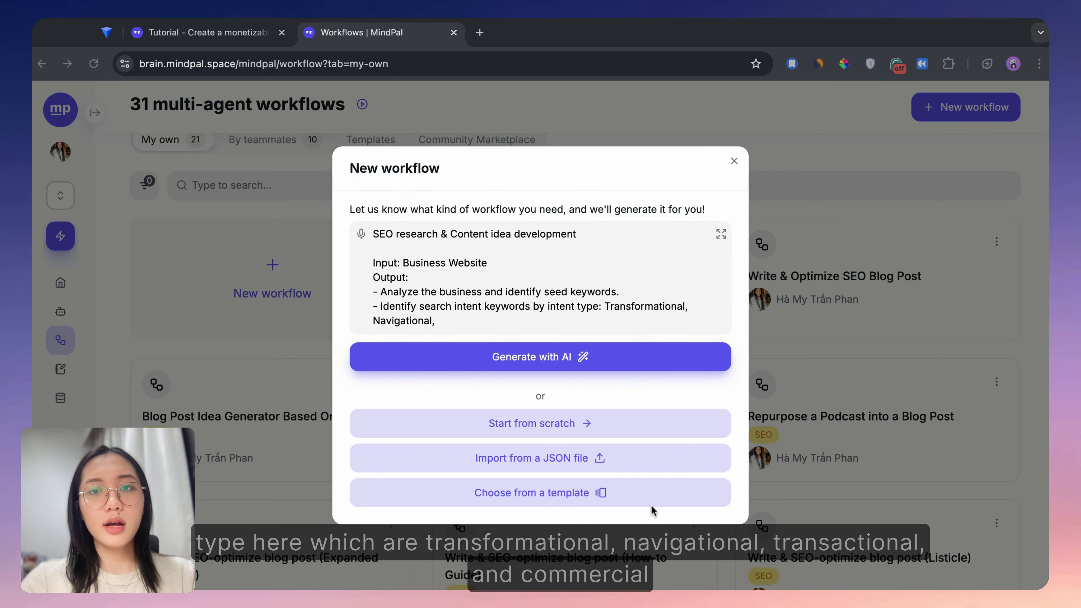
left_click(653, 510)
type("Transactional, and Comercial.")
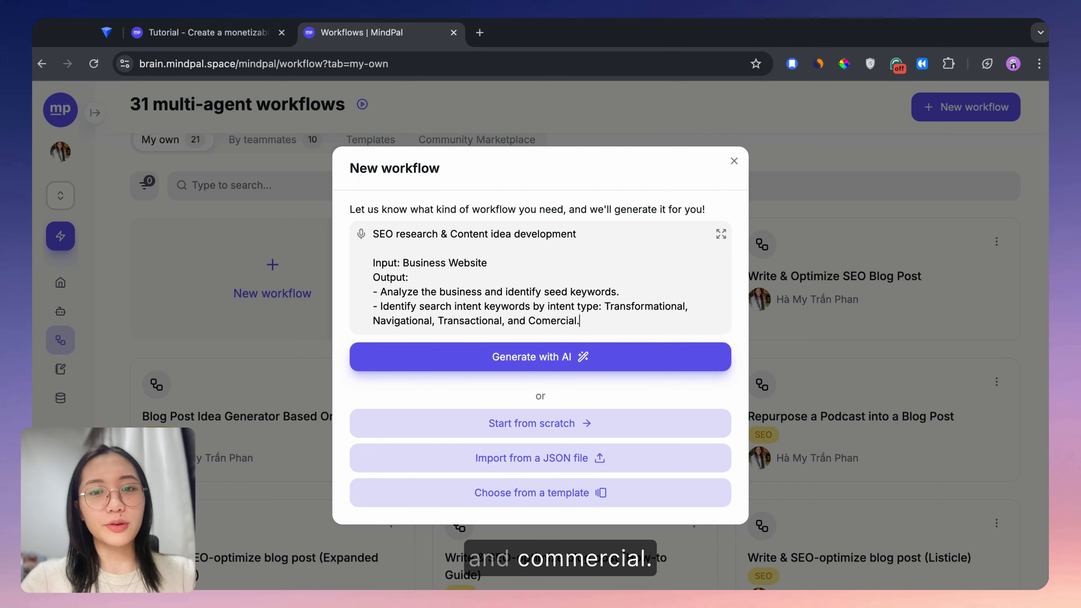
Add the output bullet "- Develop content ideas by different blog post types" to the workflow prompt
key("shift+Return")
type("- ")
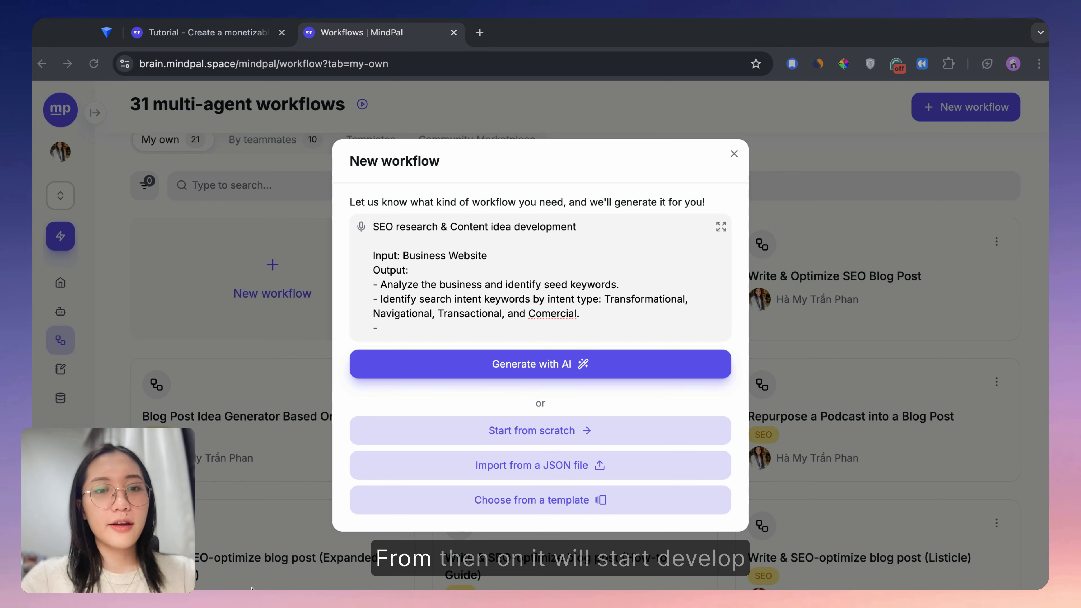
type("Develop content ideas by")
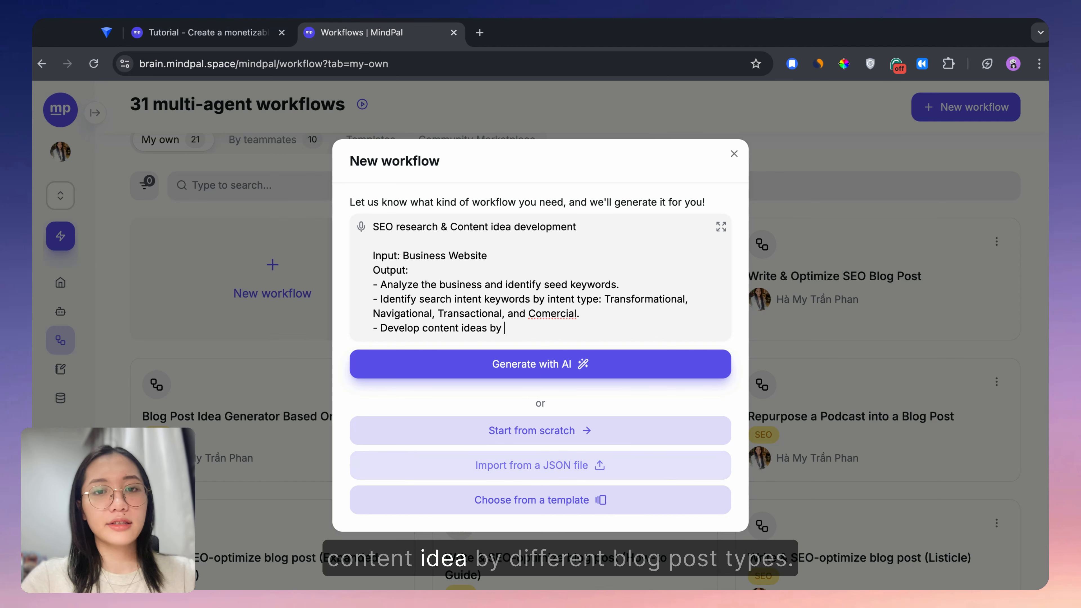
type(" different blog post types")
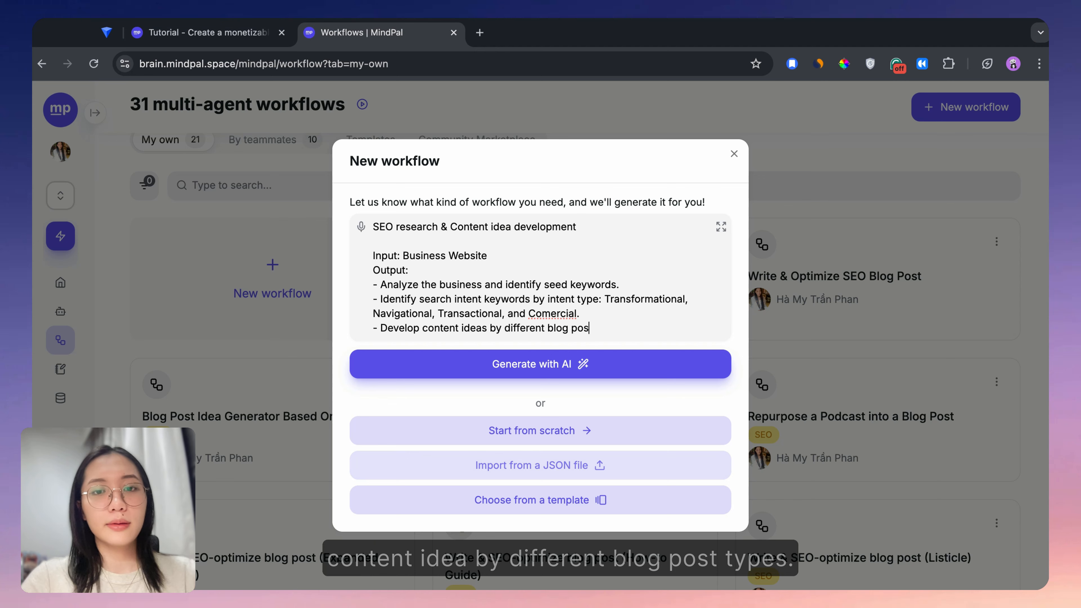
Generate the workflow with AI, review the suggested draft and save it
left_click(599, 363)
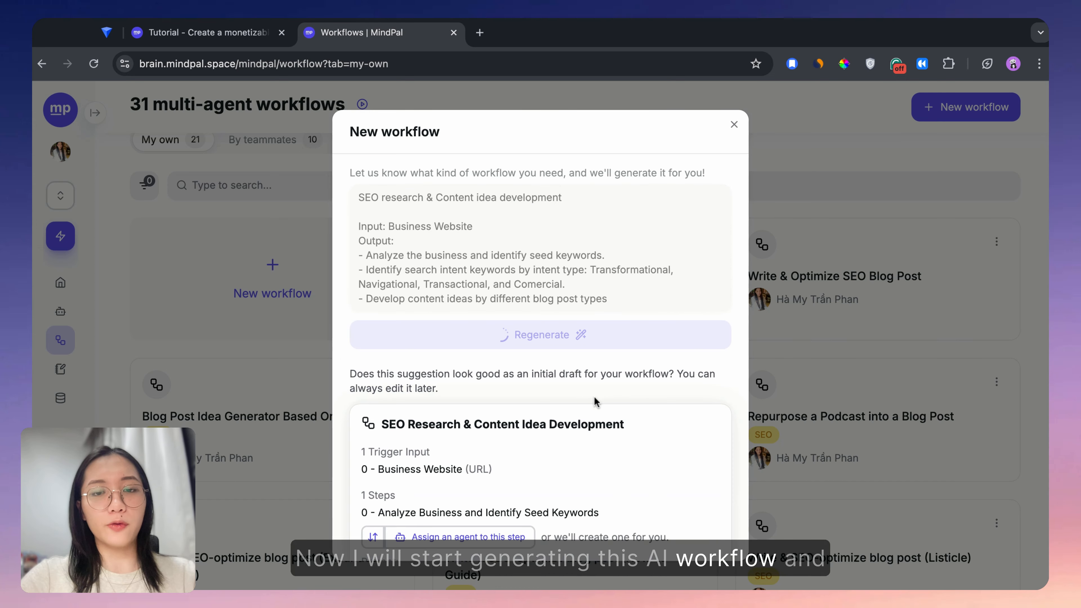
scroll(621, 386, "down", 5)
scroll(643, 369, "down", 2)
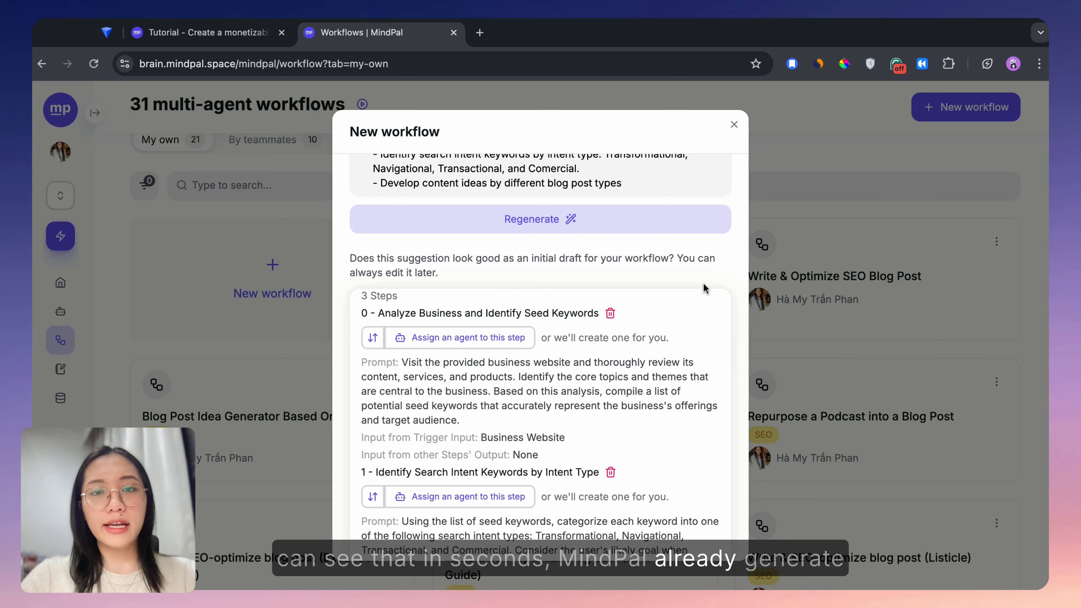
scroll(698, 306, "down", 5)
scroll(673, 325, "down", 5)
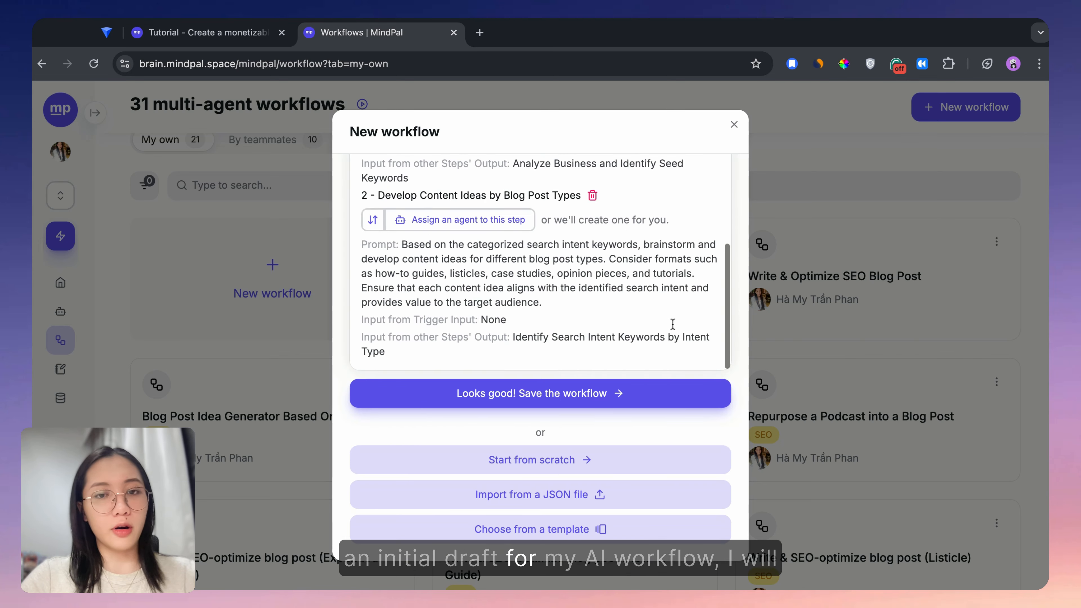
left_click(615, 393)
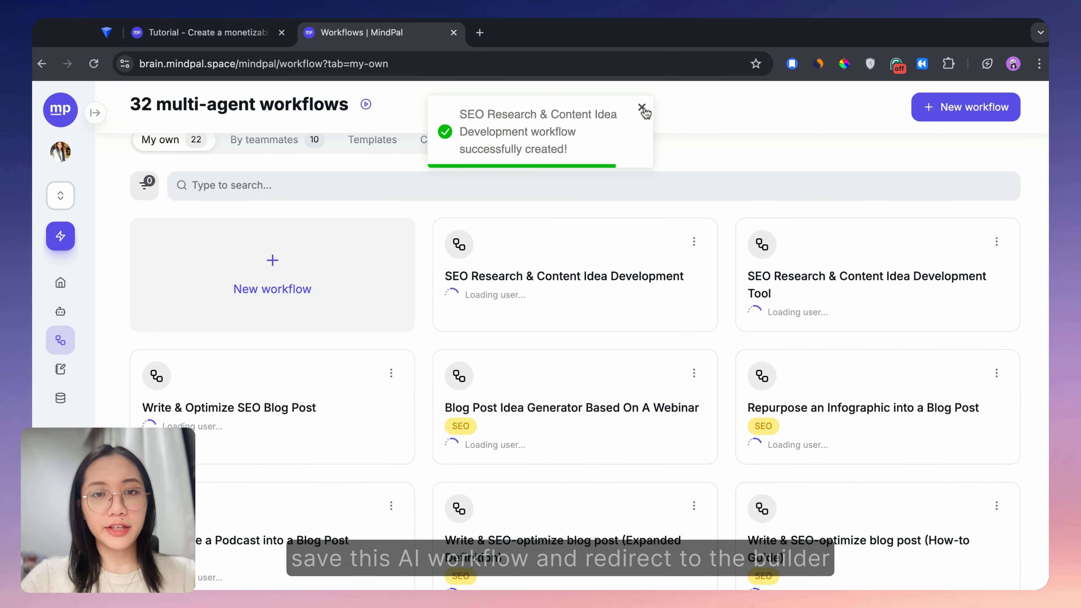
left_click(642, 109)
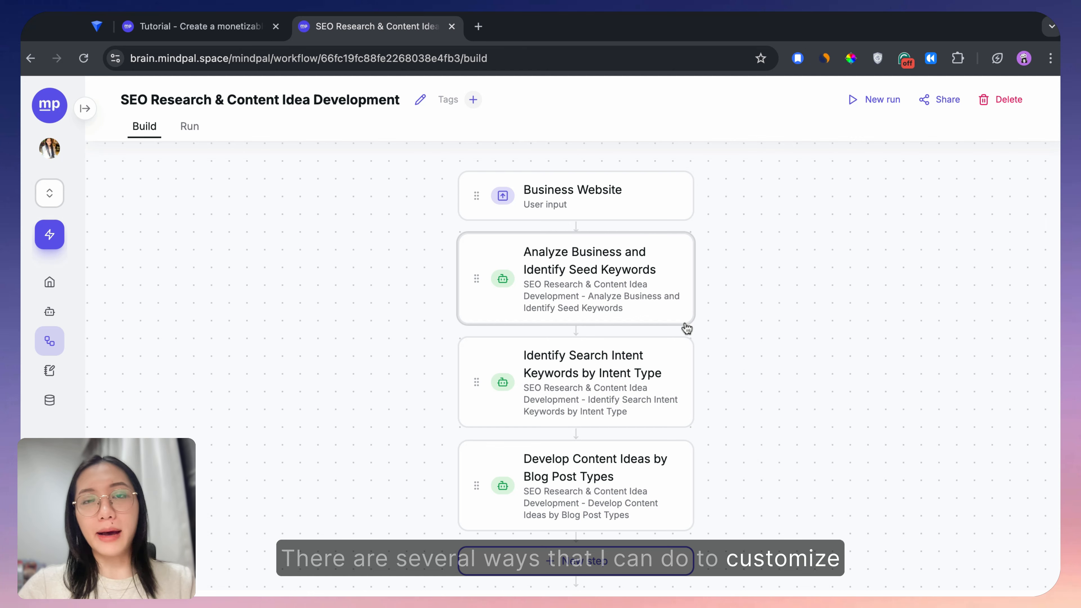
Add a new agent node after the "Develop Content Ideas by Blog Post Types" step
scroll(625, 409, "down", 3)
left_click(594, 374)
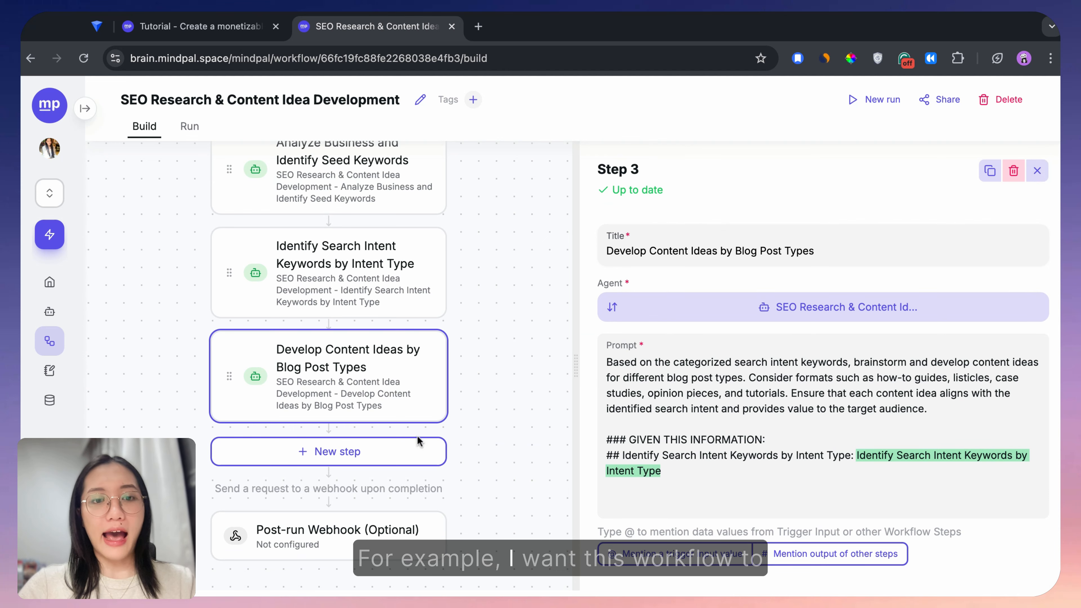
left_click(385, 460)
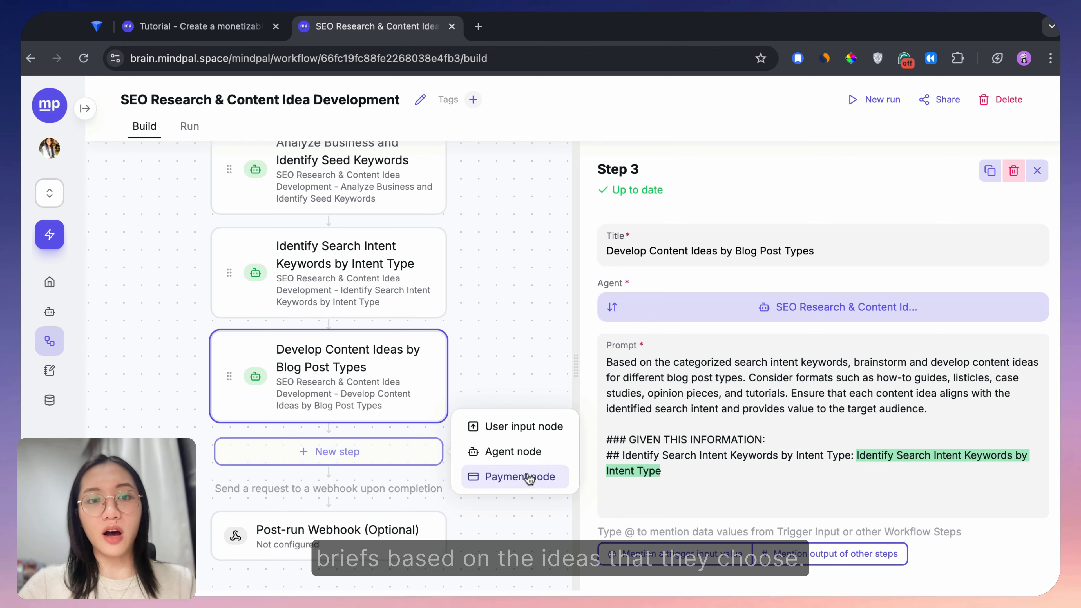
left_click(510, 452)
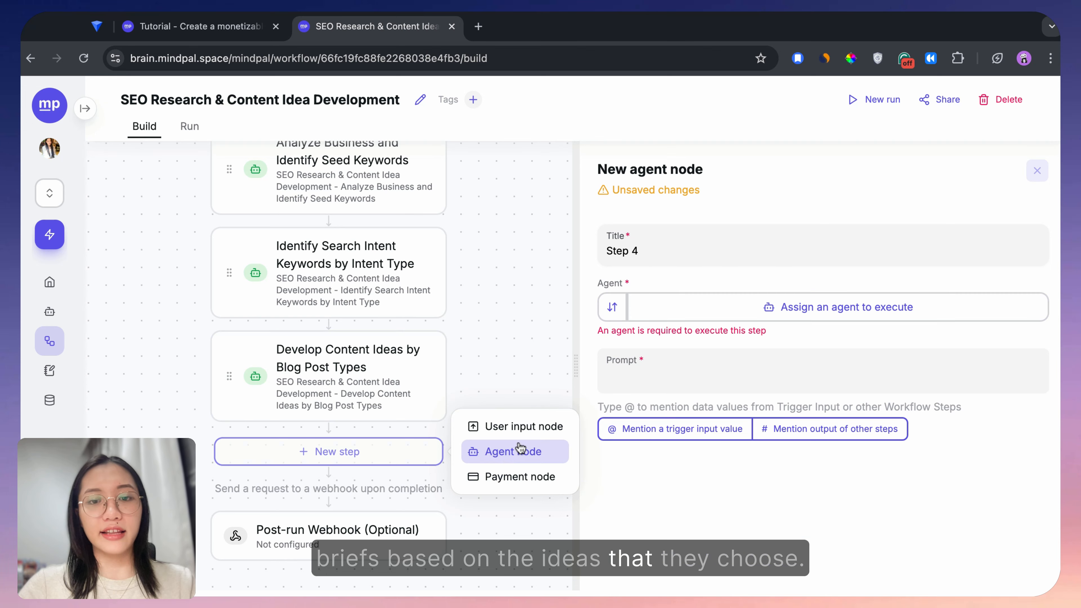
Title the new agent node "Develop Content Briefs"
left_click(648, 254)
key("BackSpace")
key("BackSpace")
key("BackSpace")
key("BackSpace")
key("BackSpace")
key("BackSpace")
type("S")
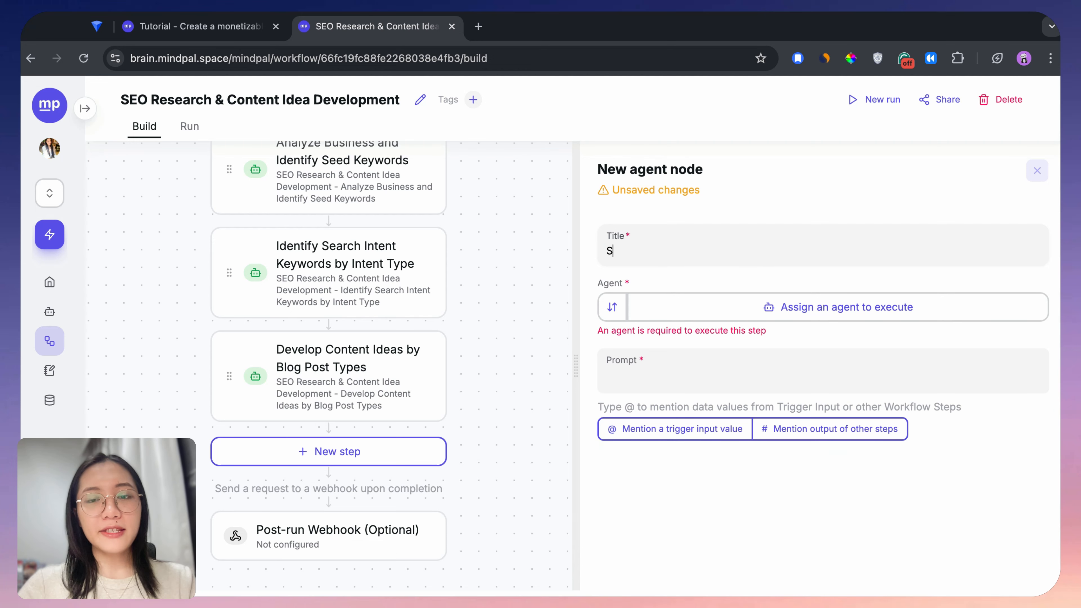
key("BackSpace")
type("Develo")
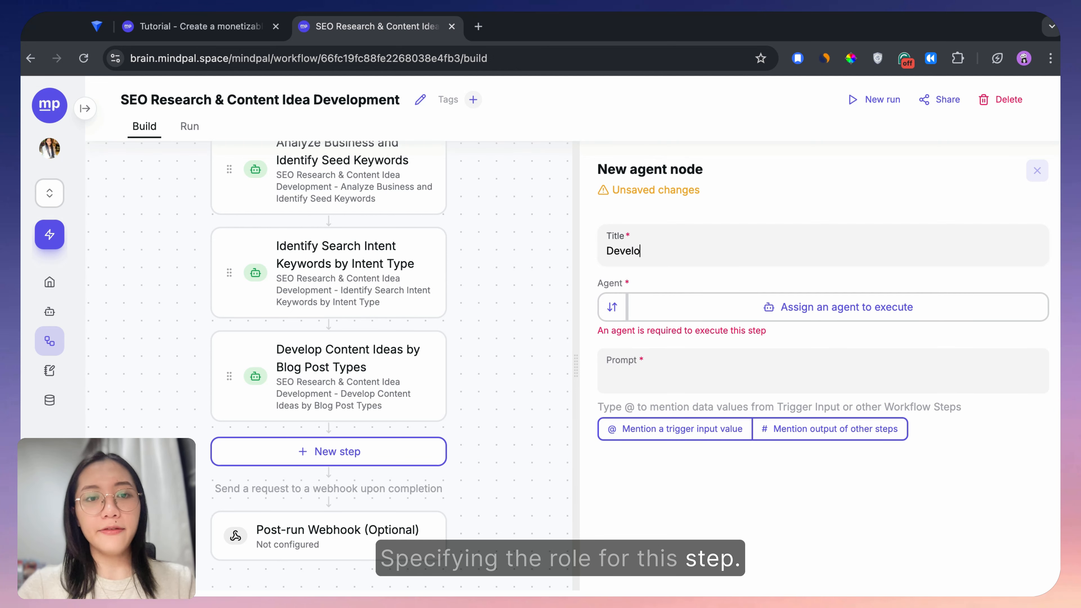
type("p content ")
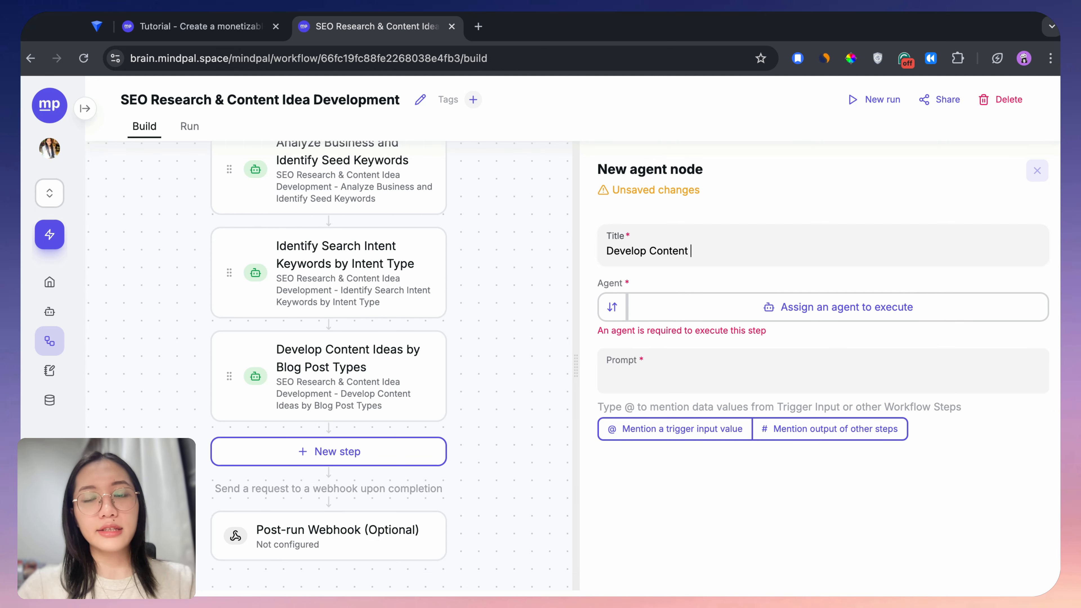
type("Briefs")
Search the agents for "Content Brief" and assign "Write & Optimize SEO Blog Post - Develop SEO Content Brief" to the new node
left_click(755, 307)
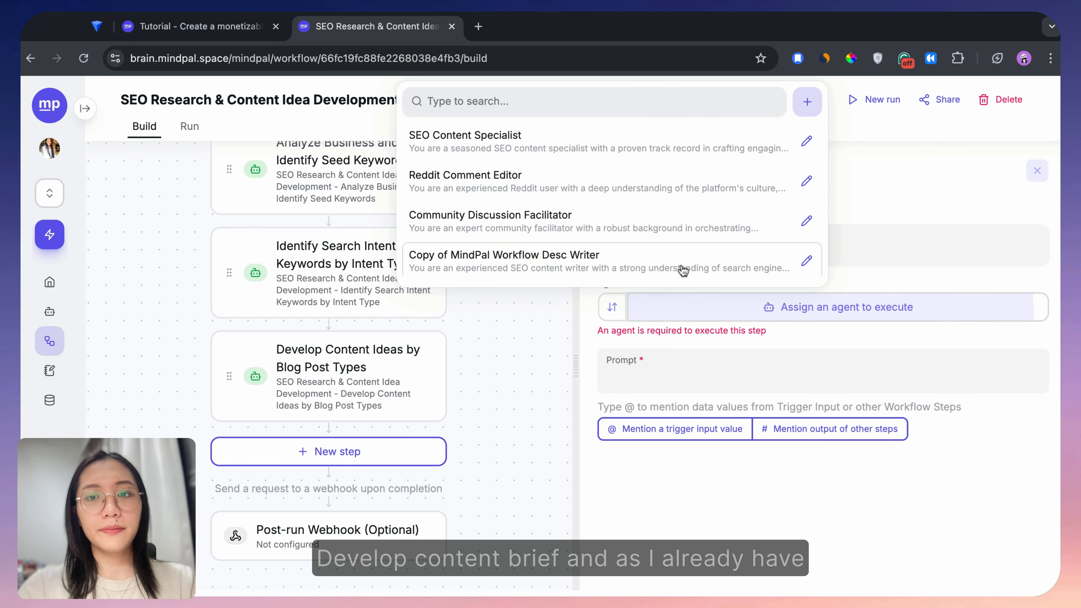
left_click(516, 103)
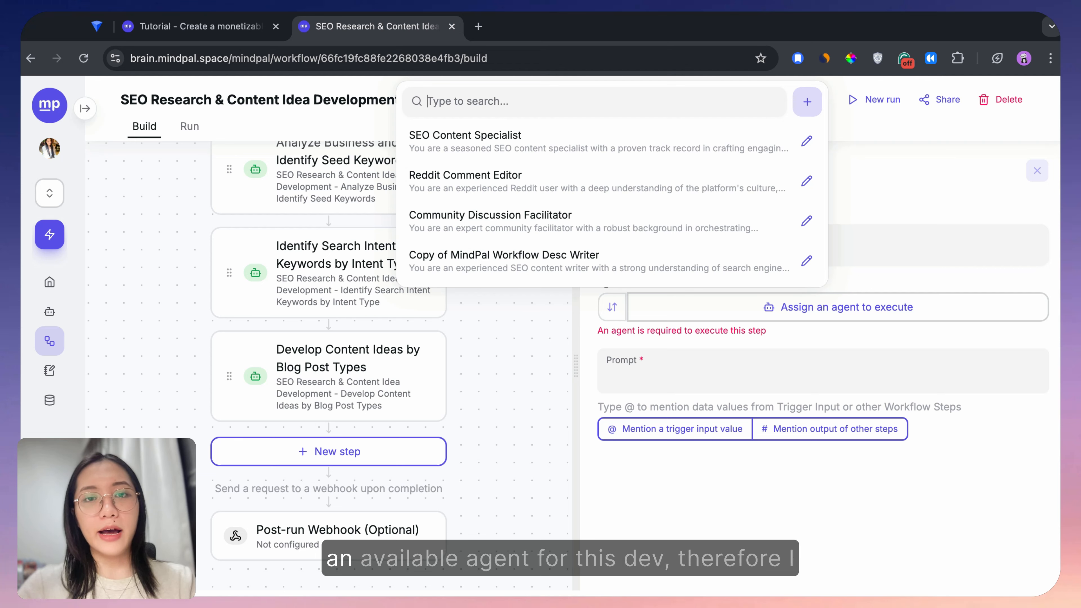
type("Content Brief")
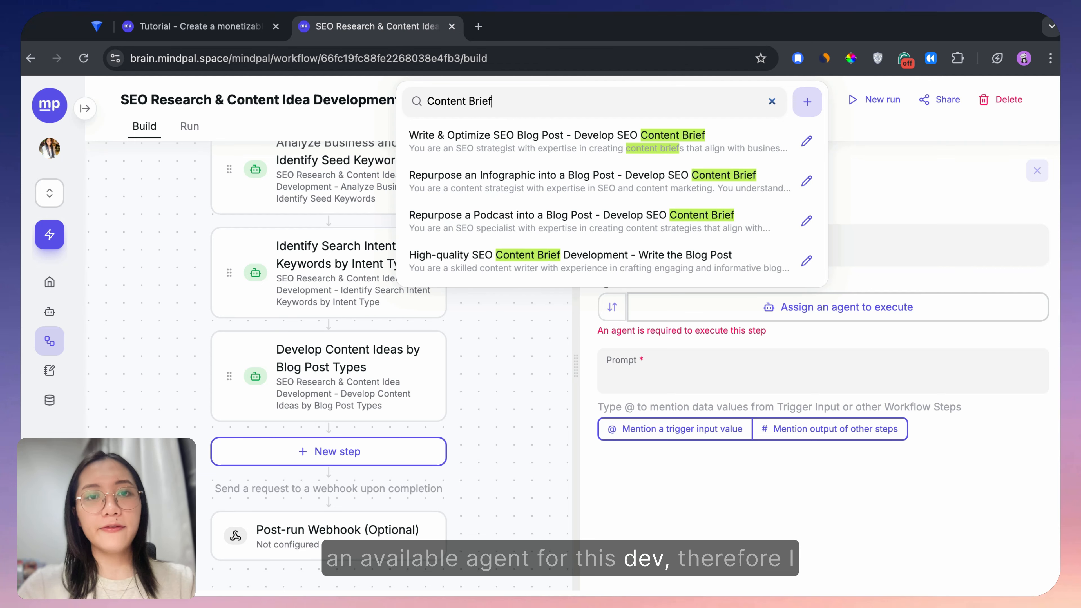
left_click(658, 142)
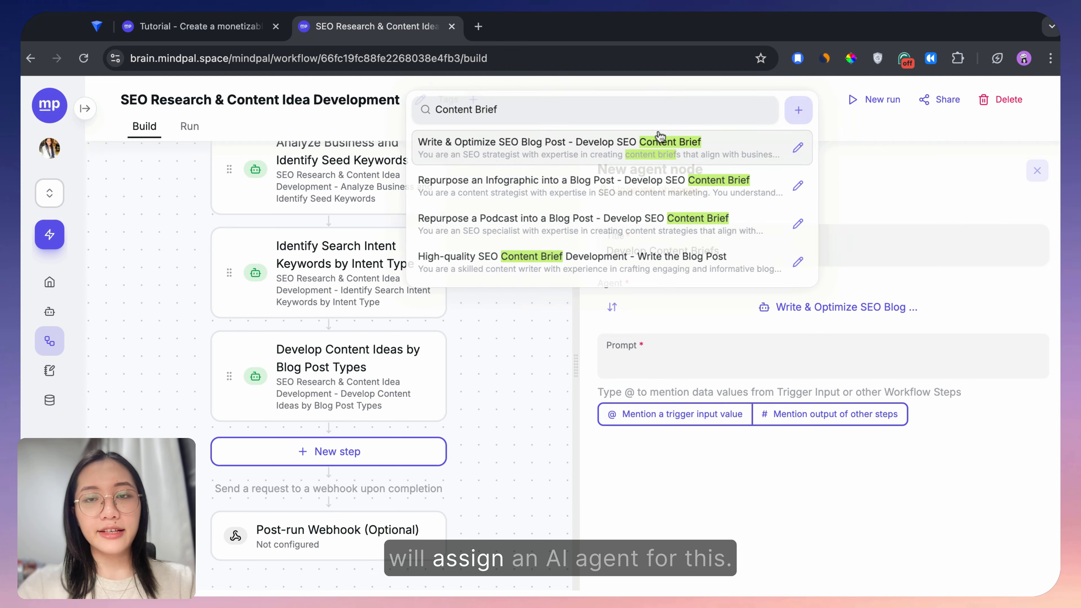
Set the new agent node's prompt to "Develop Content brief based on the idea chosen"
left_click(631, 361)
type("Deve")
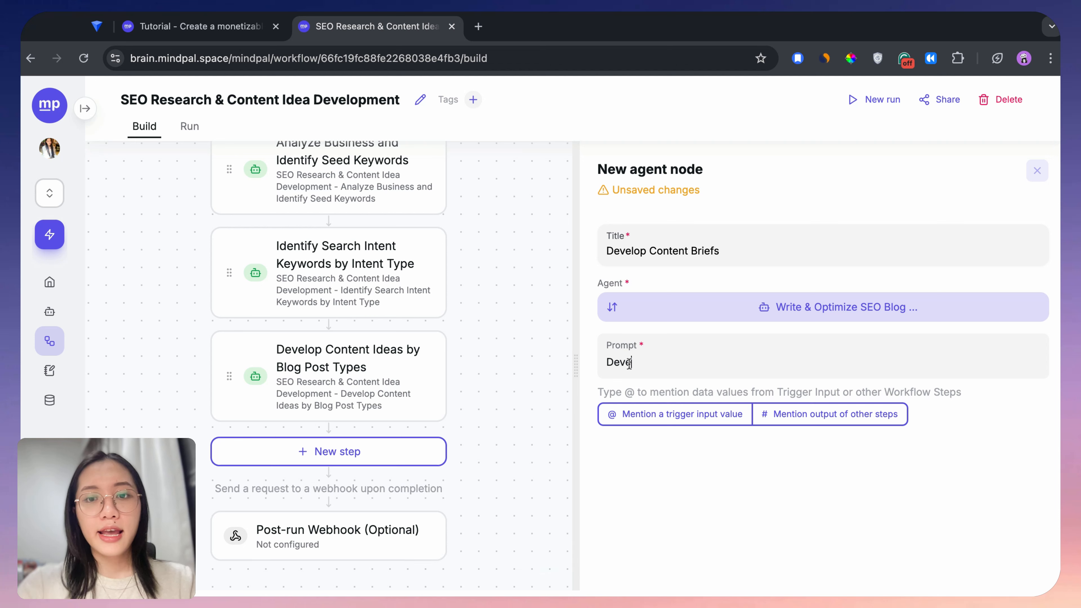
type("lop Conte")
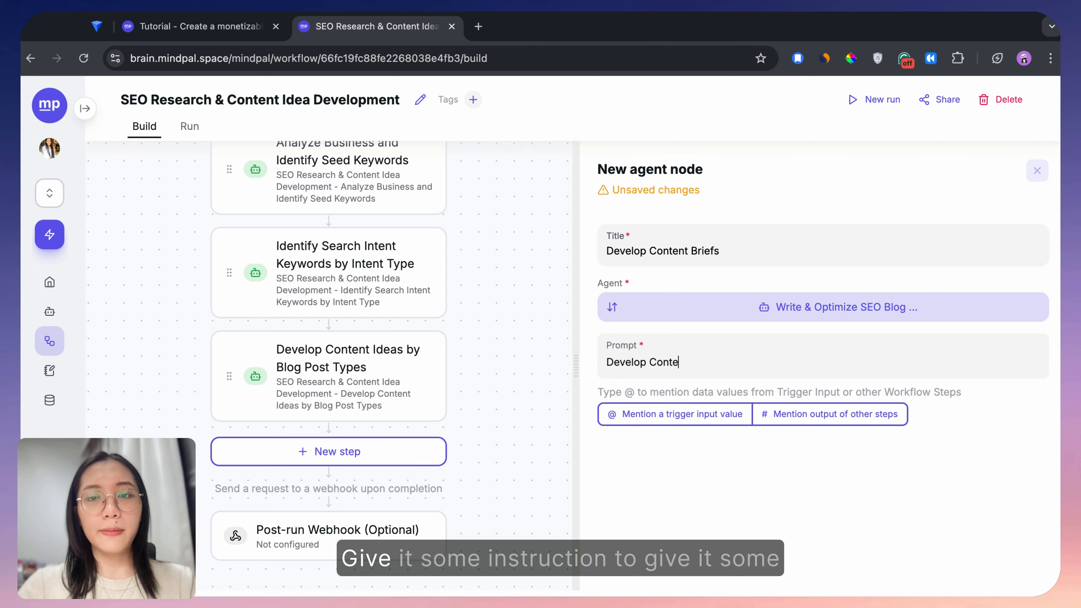
type("nt br")
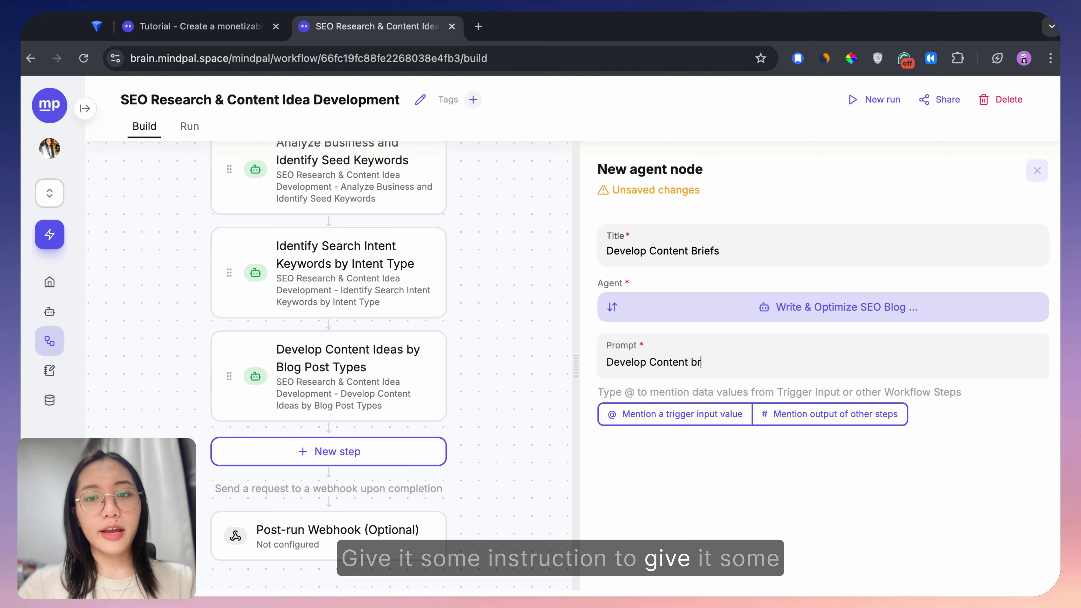
type("ief to ex")
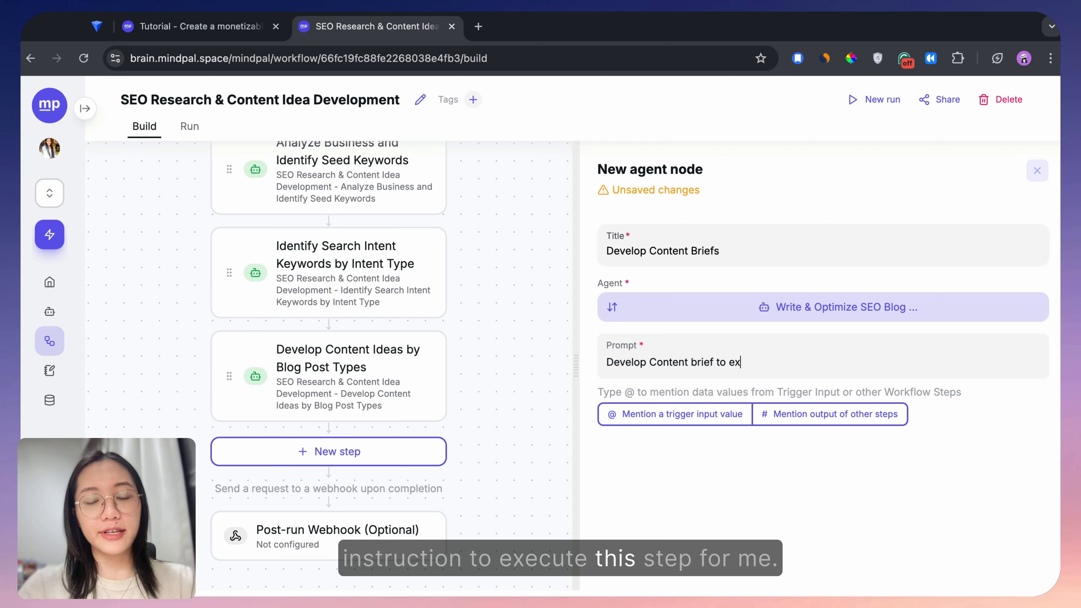
type("ecuti")
key("BackSpace")
key("BackSpace")
key("BackSpace")
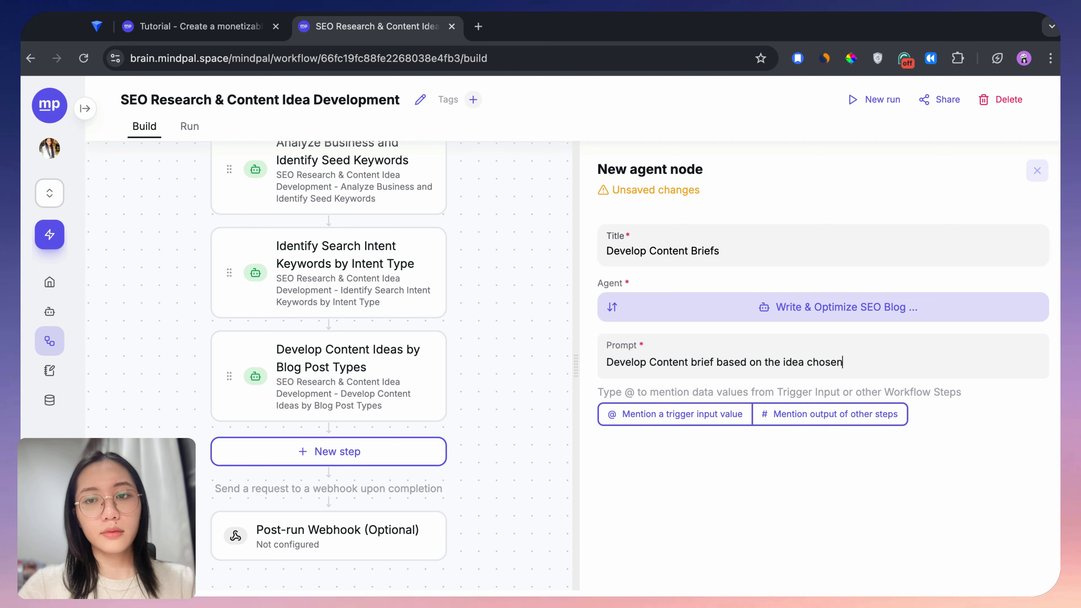
key("Return")
key("BackSpace")
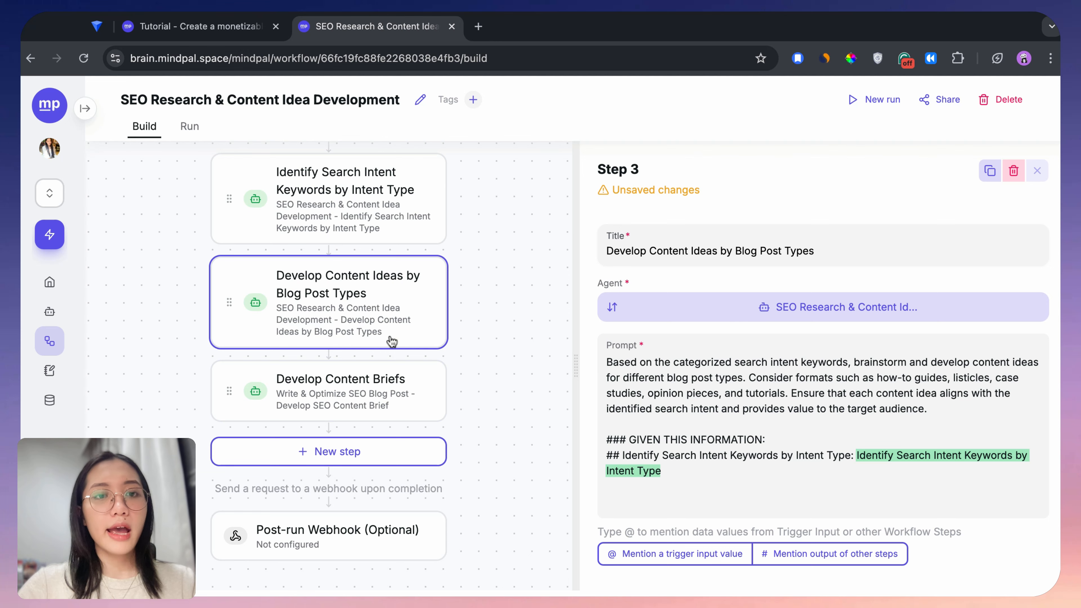
Add a user input node after the "Develop Content Briefs" step
left_click(377, 398)
left_click(359, 452)
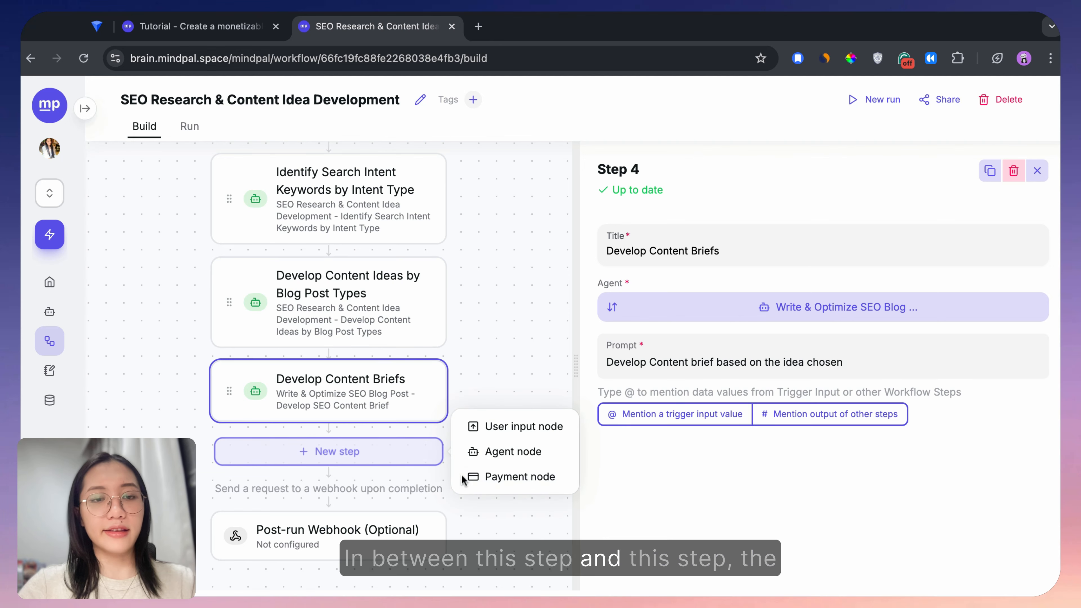
left_click(514, 428)
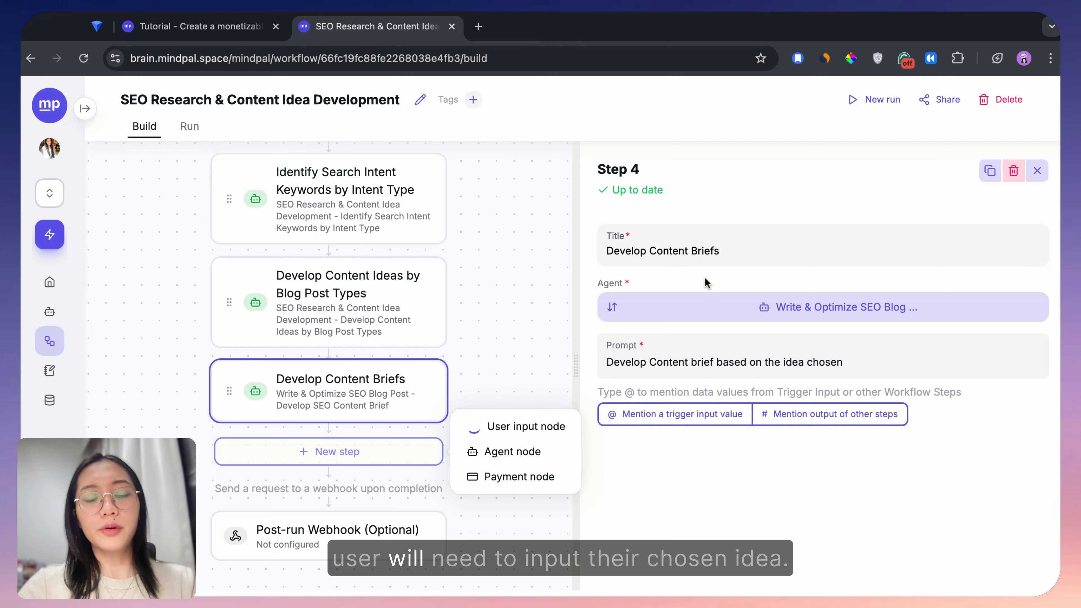
Name the new user input node's text field "Choose an idea to proceed with content brief development"
left_click(740, 256)
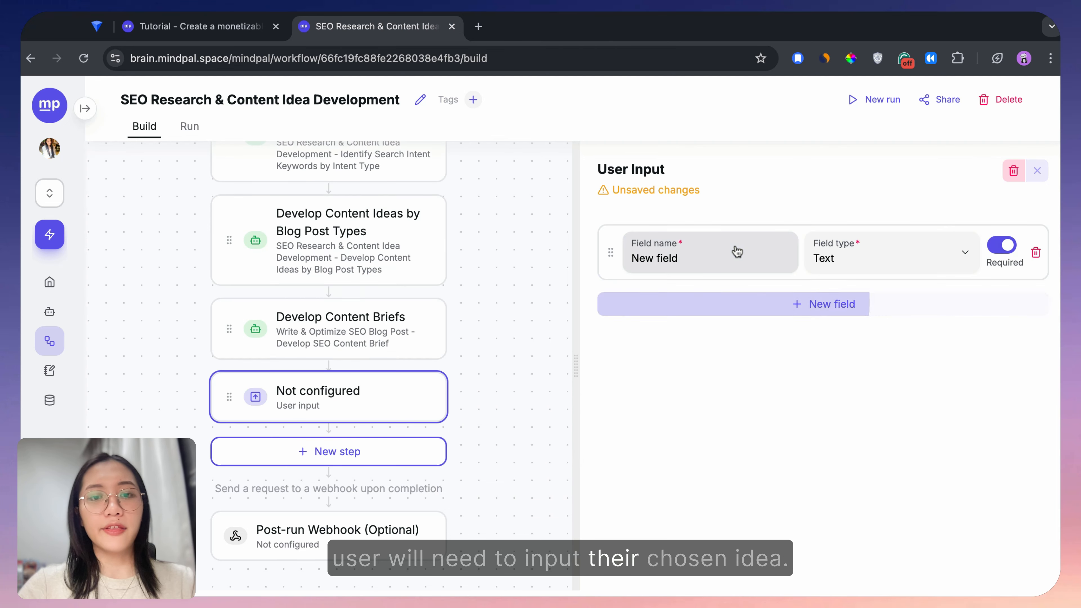
triple_click(677, 260)
key("BackSpace")
type("T")
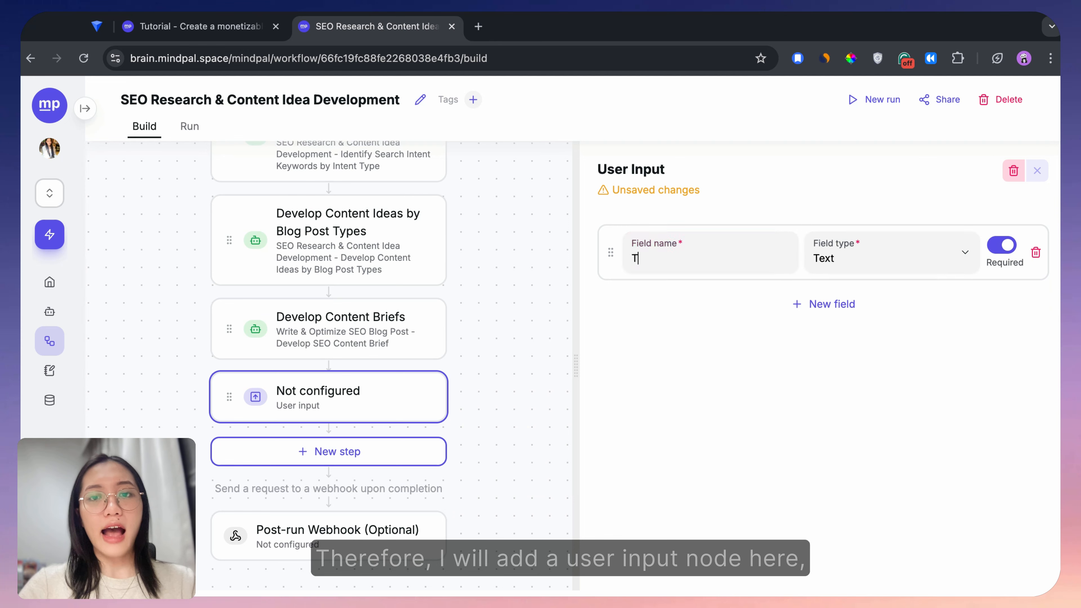
type("he")
key("BackSpace")
key("BackSpace")
key("BackSpace")
type("Ch")
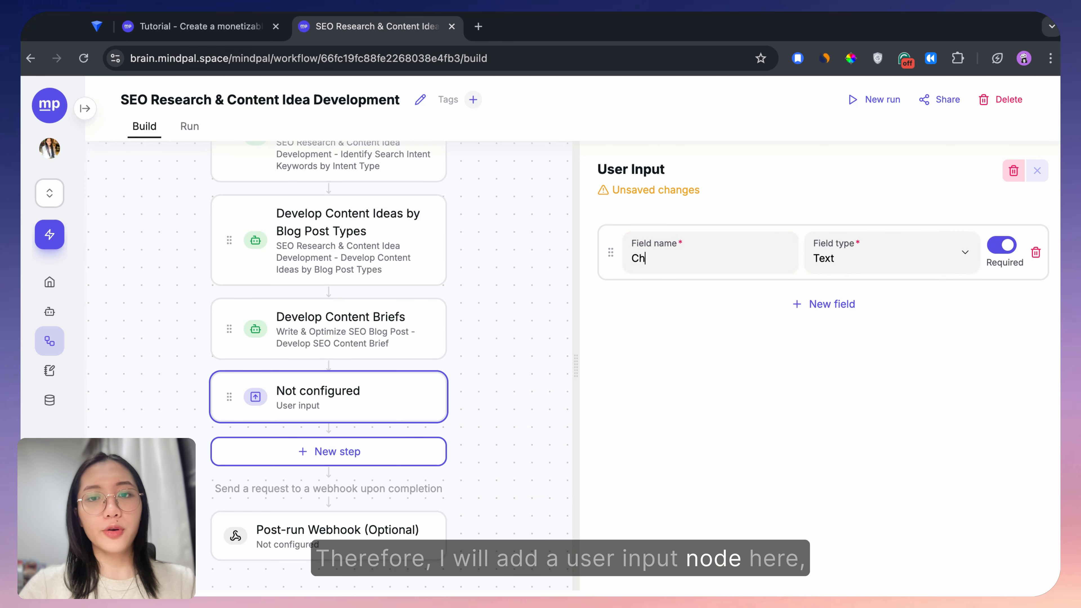
type("oose an id")
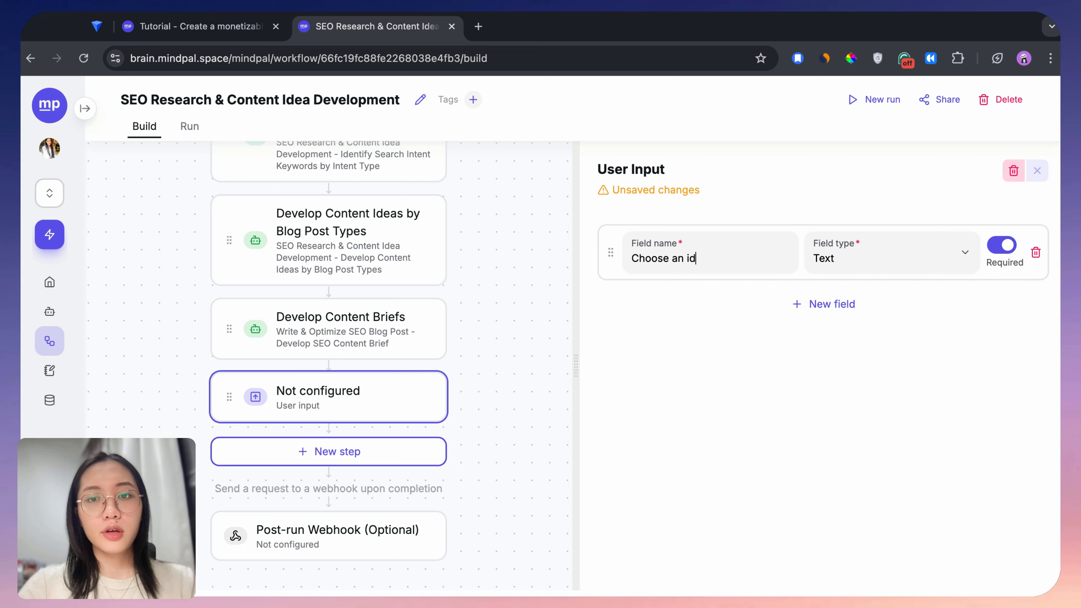
type("ea to procee")
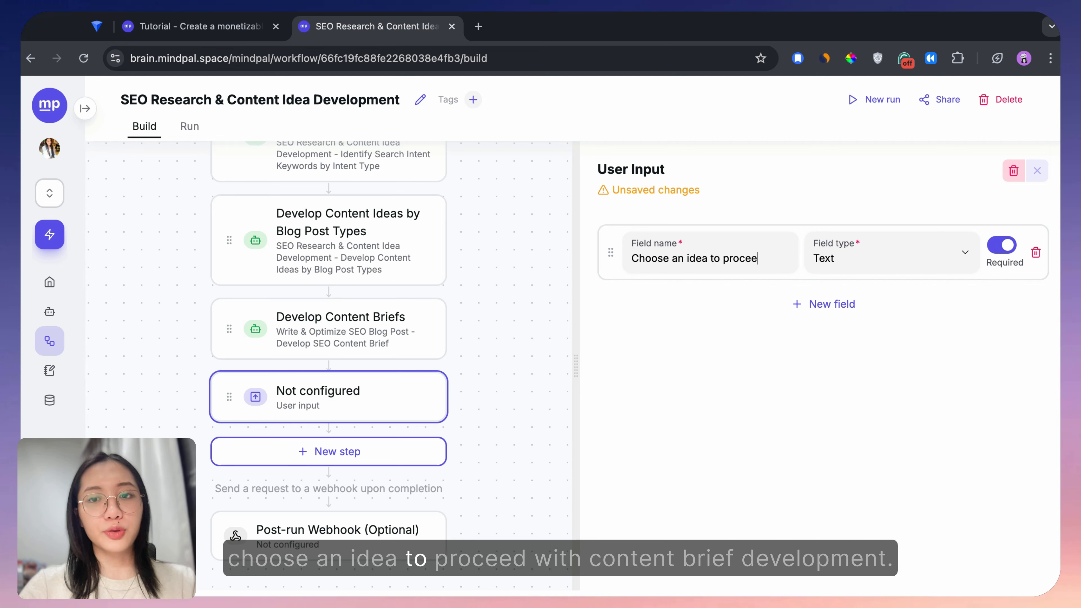
type("d with content brif")
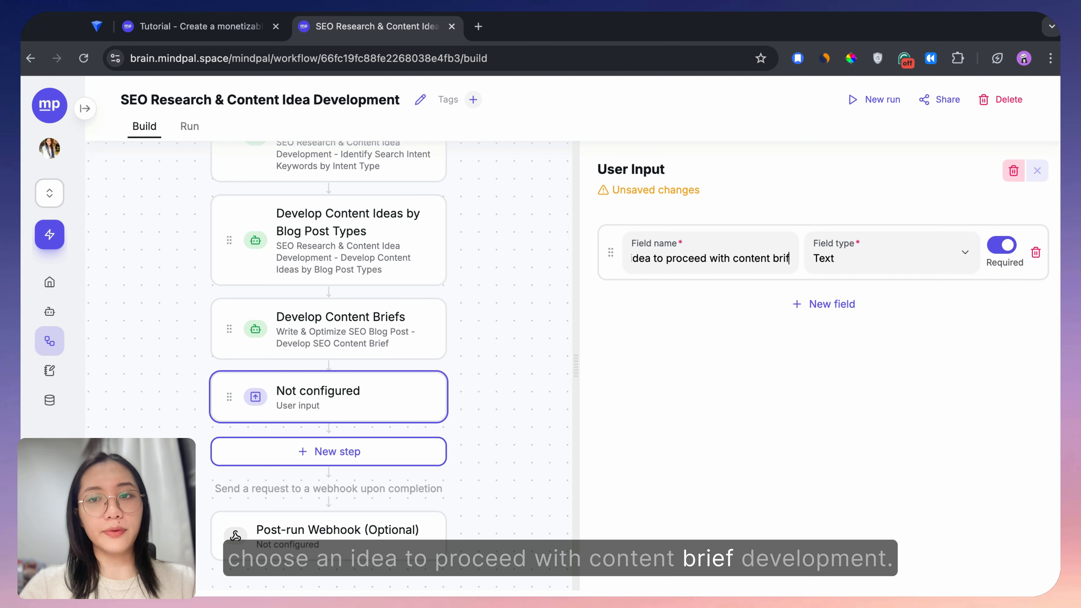
key("BackSpace")
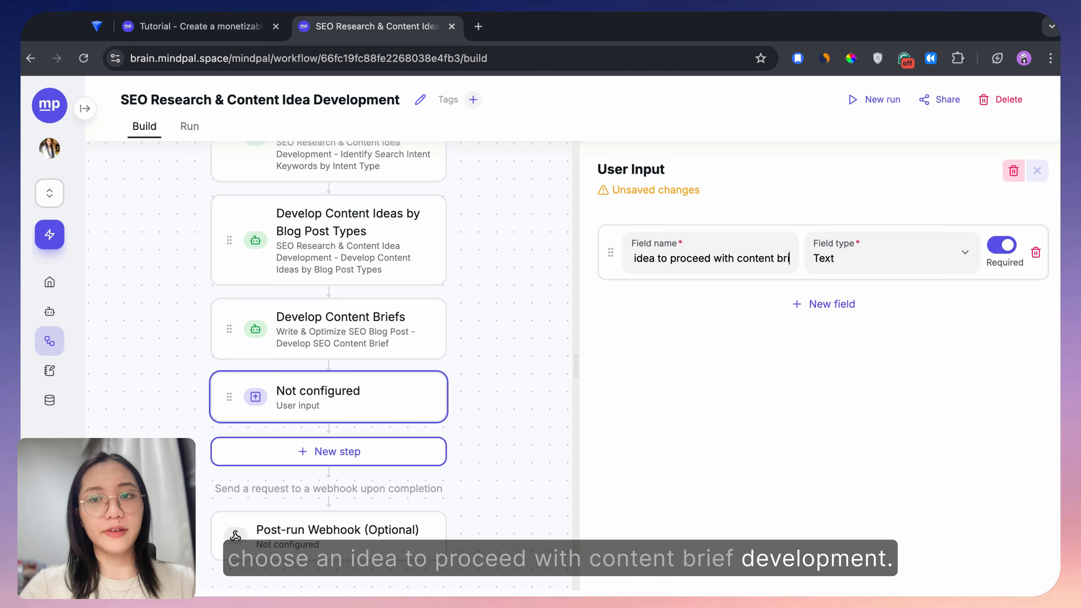
type("ef development")
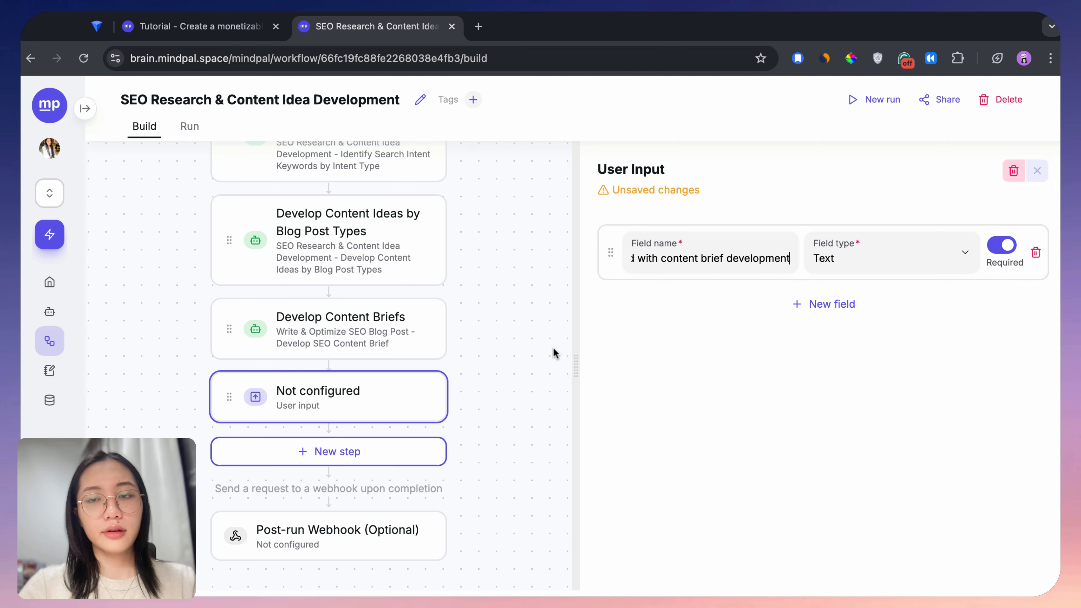
left_click(551, 341)
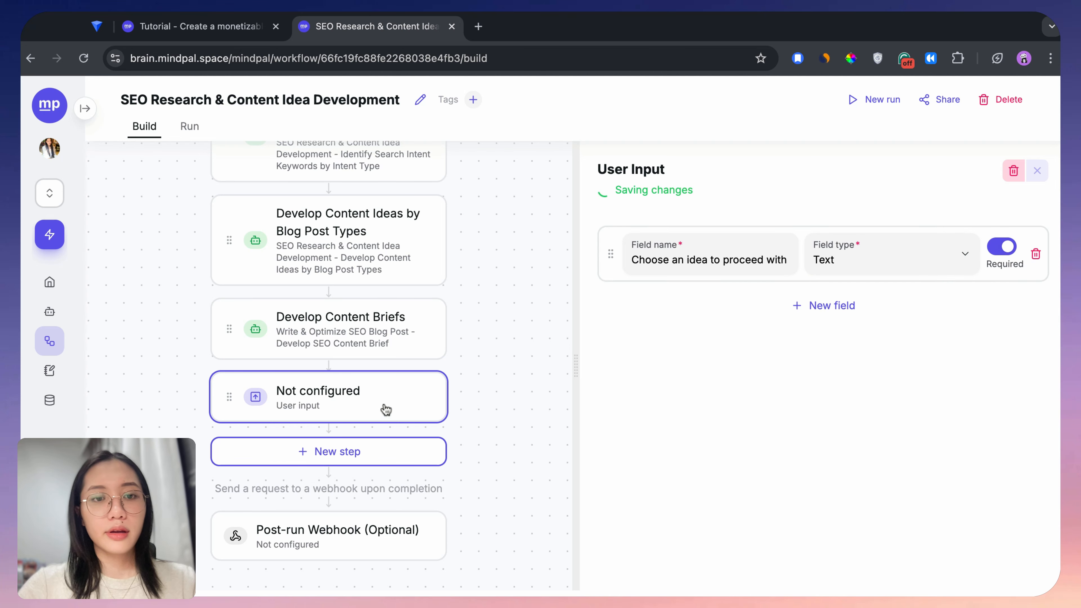
Move the user input node between the "Develop Content Ideas by Blog Post Types" and "Develop Content Briefs" steps
left_click_drag(377, 410, 374, 345)
scroll(336, 200, "up", 3)
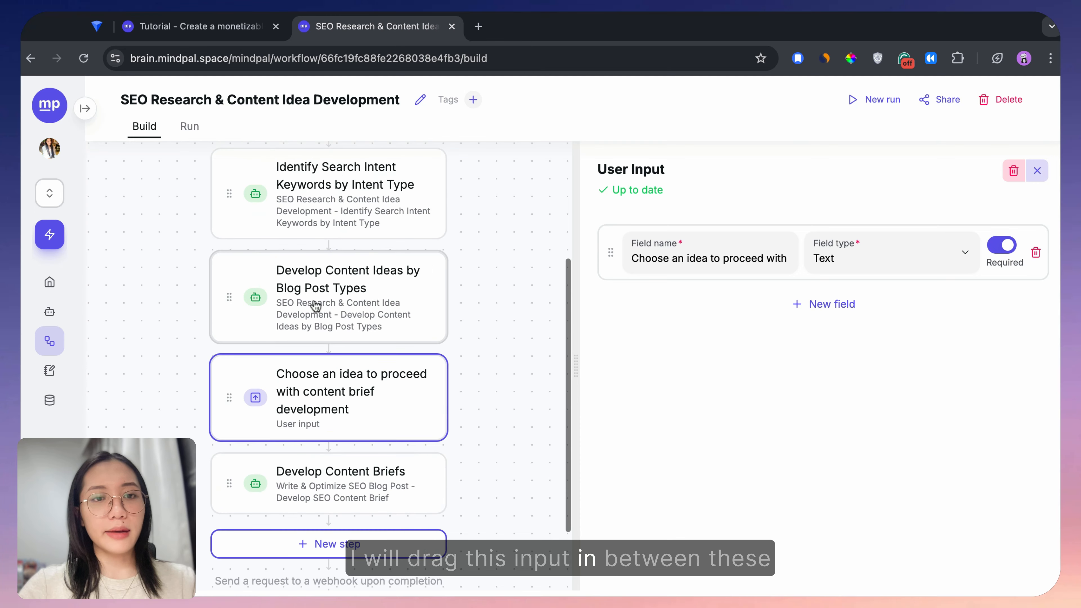
Open the "Develop Content Briefs" step and start a new paragraph below its prompt text
left_click(409, 503)
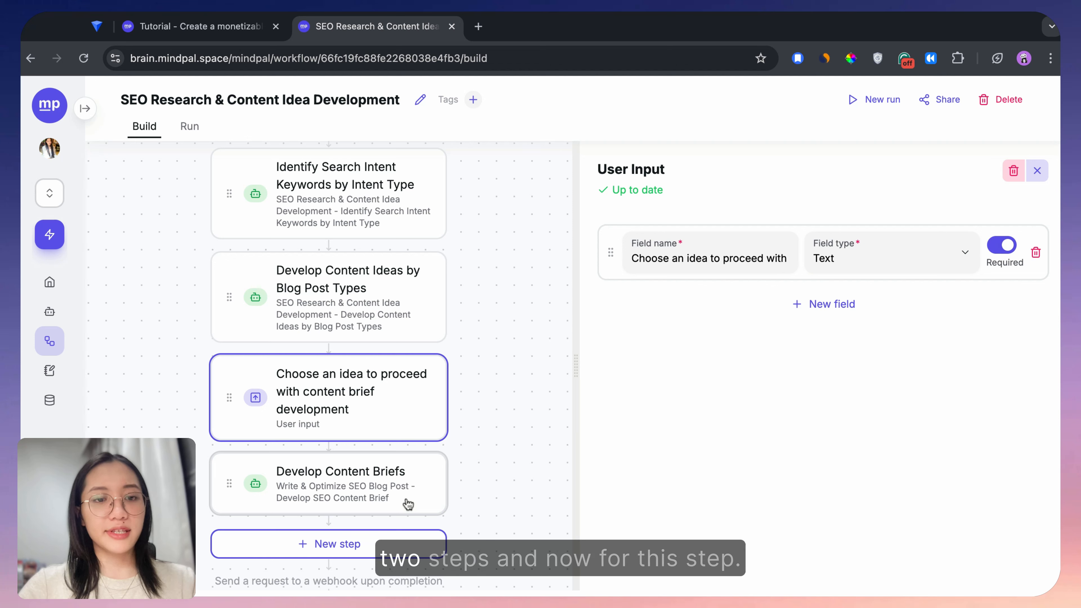
key("Return")
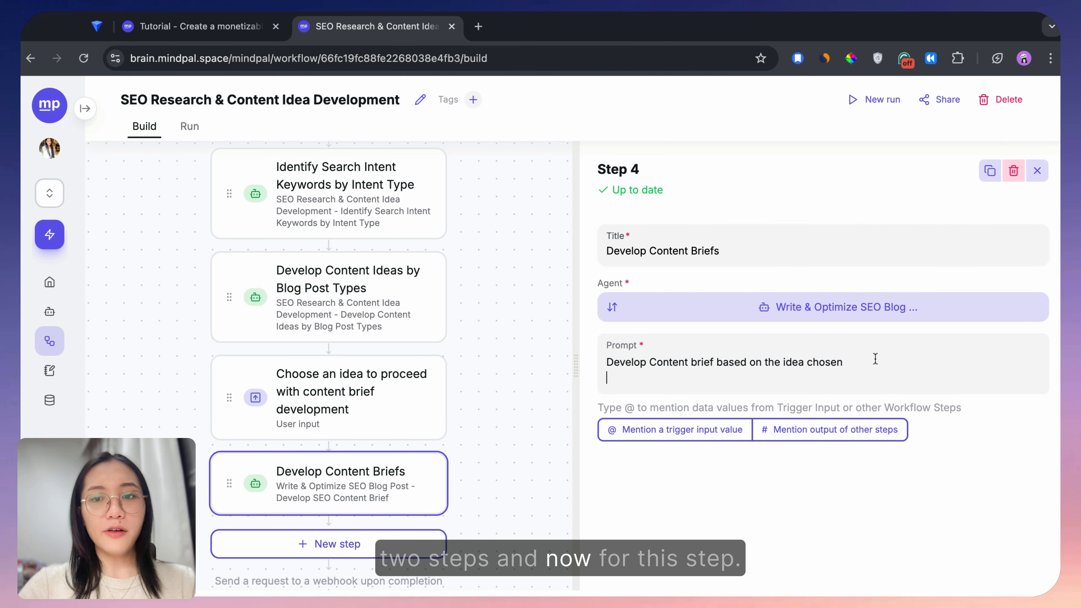
key("Return")
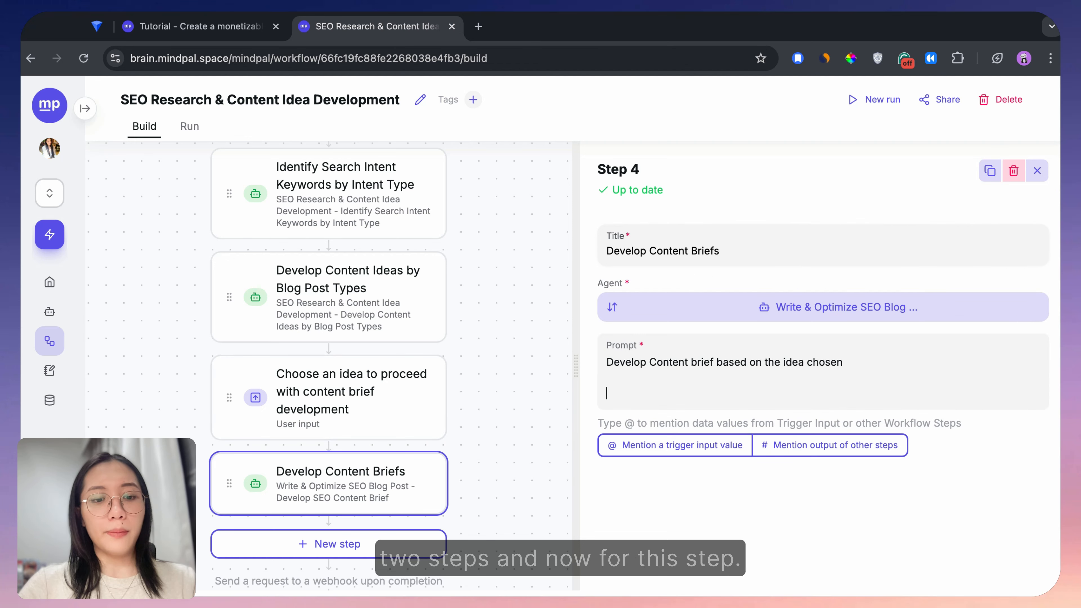
type("3")
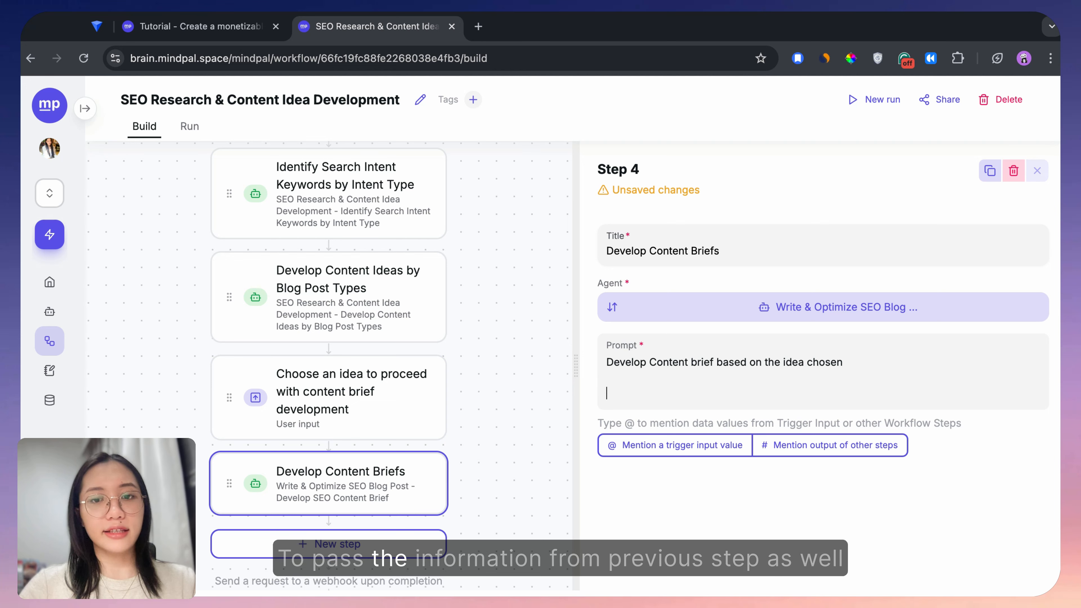
type("#")
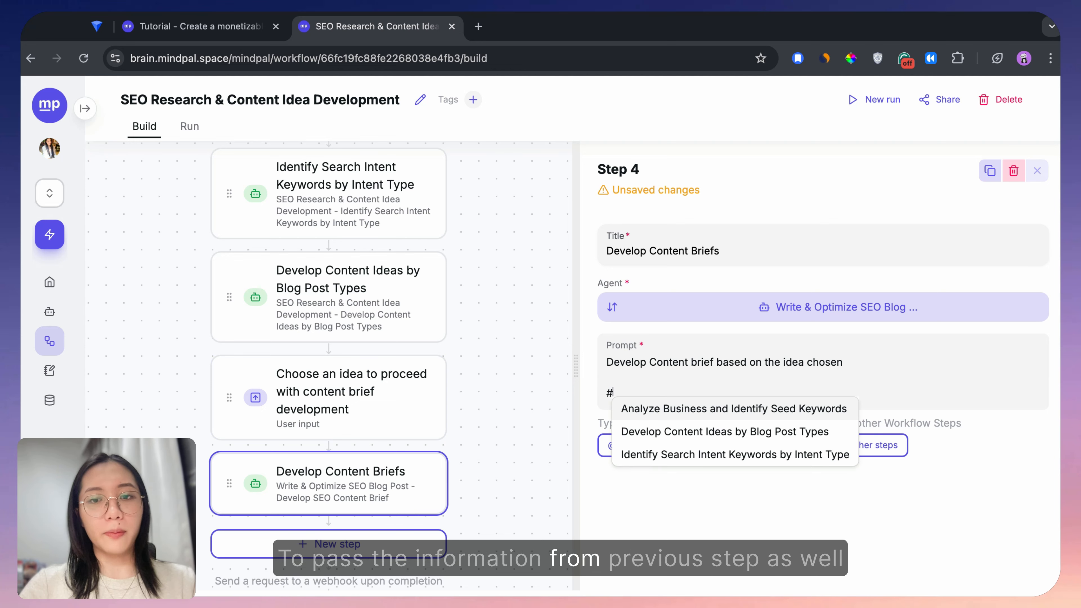
key("Down")
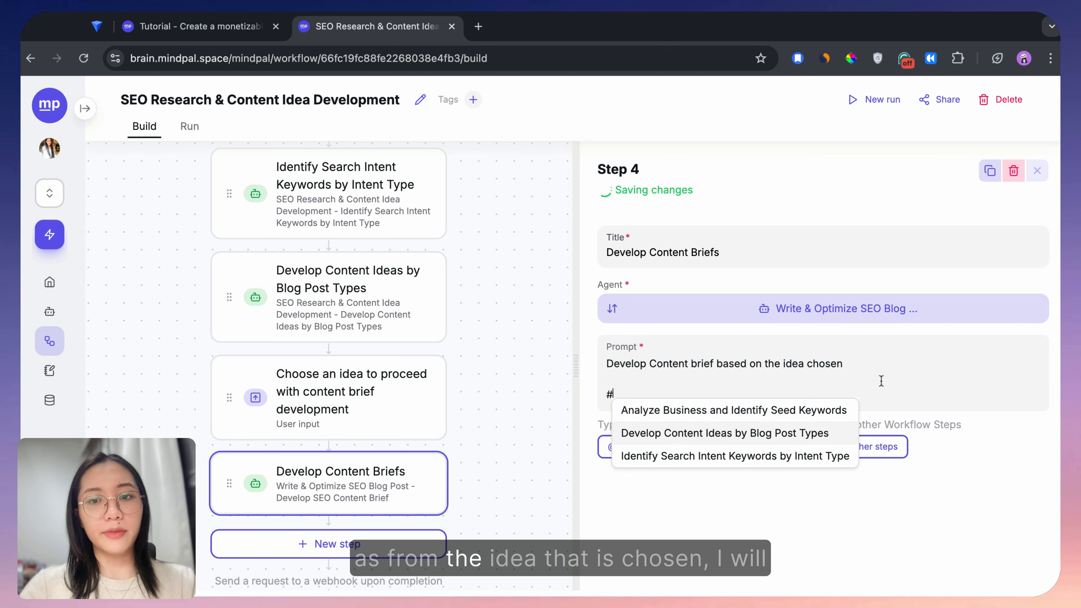
left_click(651, 382)
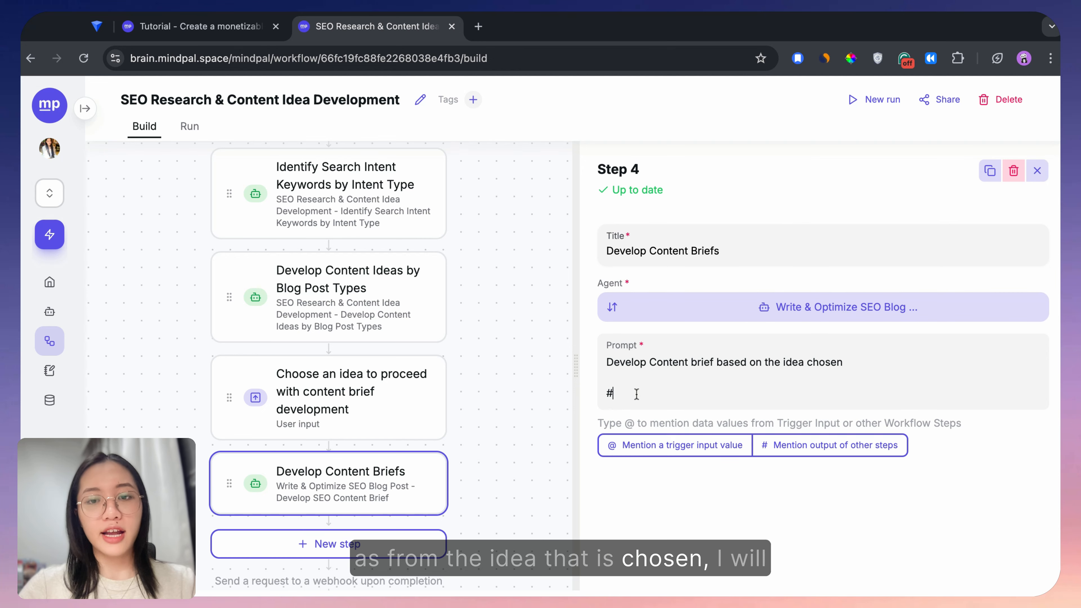
key("BackSpace")
Add the line "GIVEN THIS INFORMATION:" to the "Develop Content Briefs" prompt, followed by a new line
type("GIVEN")
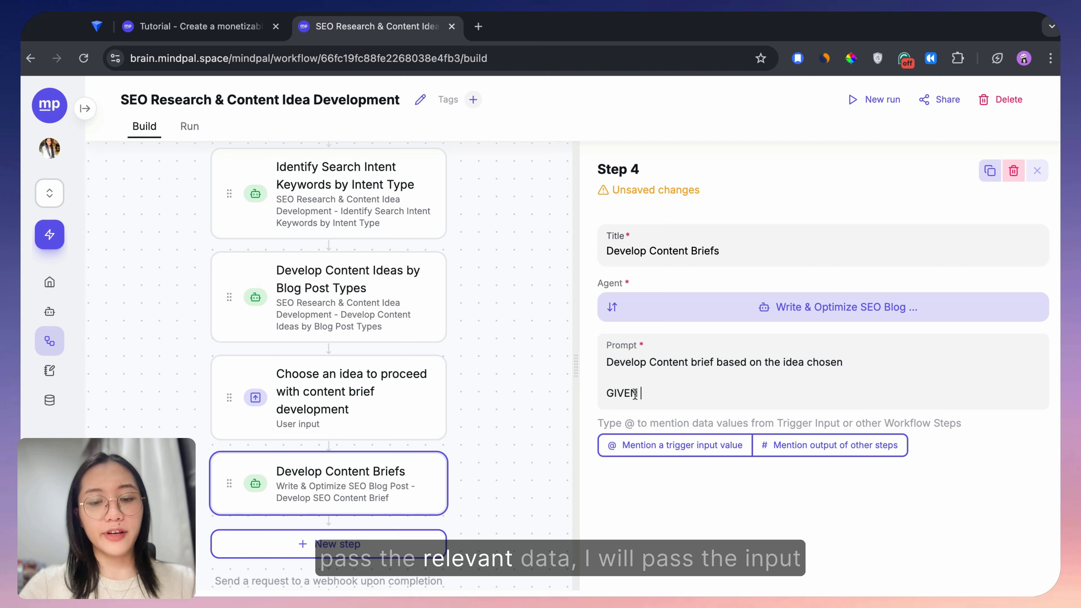
type(" THIS INFORM")
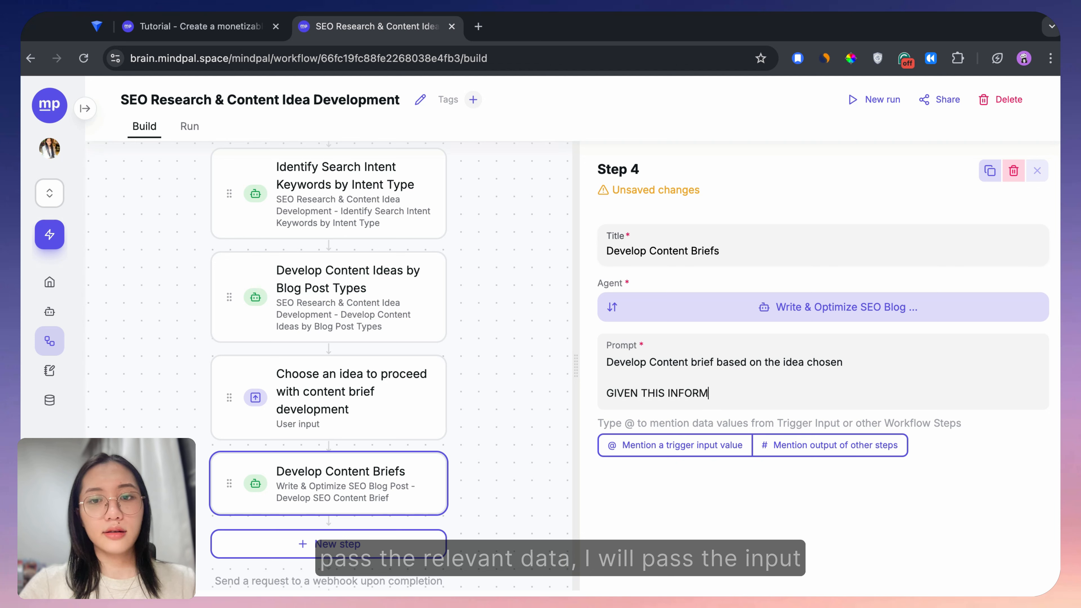
type("ATION:")
key("Return")
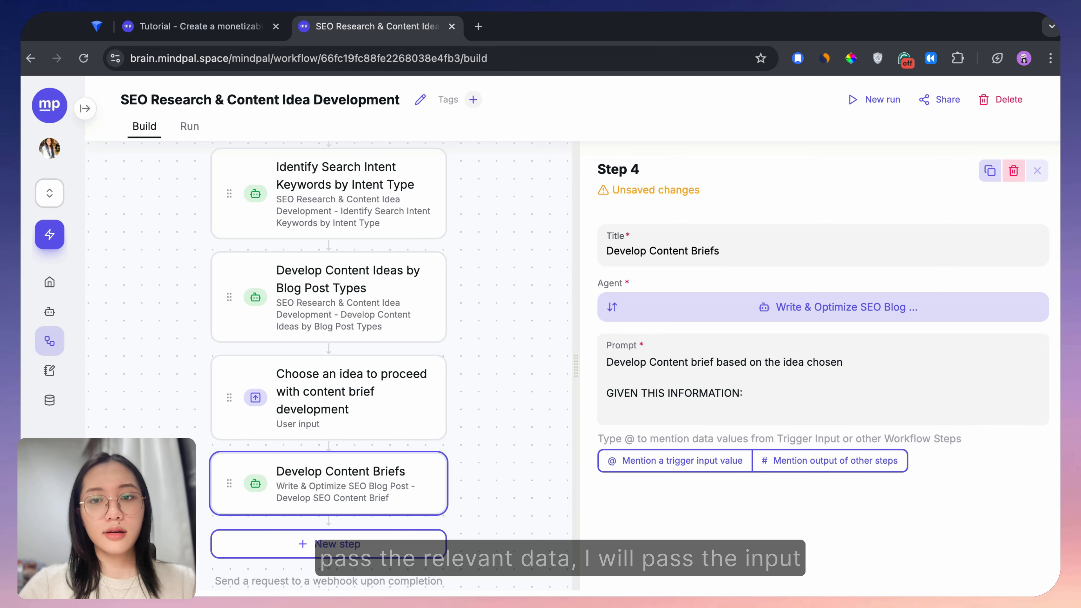
Mention the chosen-idea user input and the output of "Develop Content Ideas by Blog Post Types" on separate lines of the prompt
type("@")
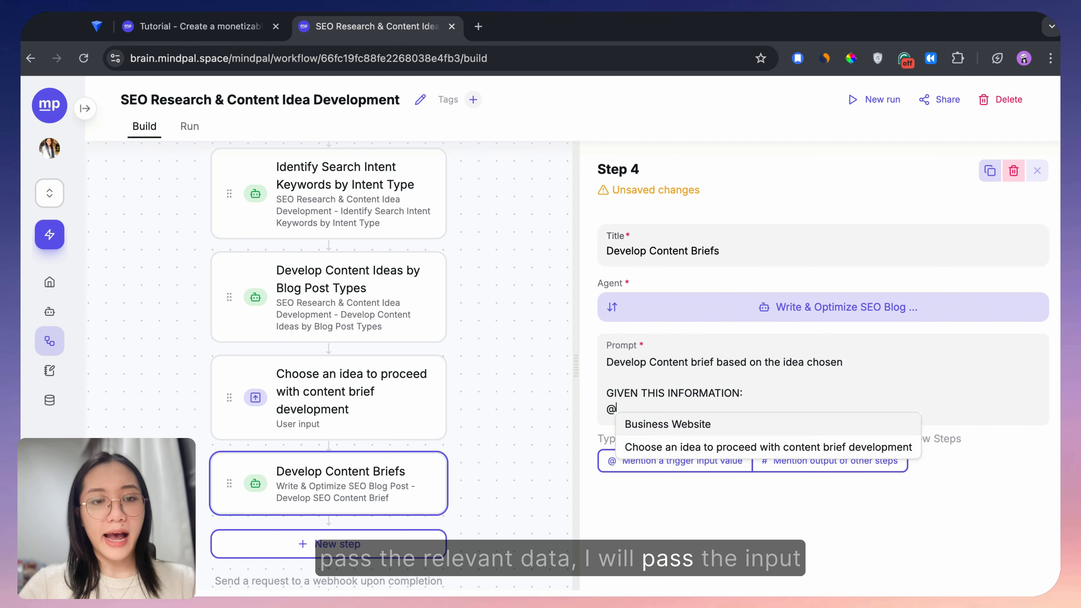
key("Down")
key("Return")
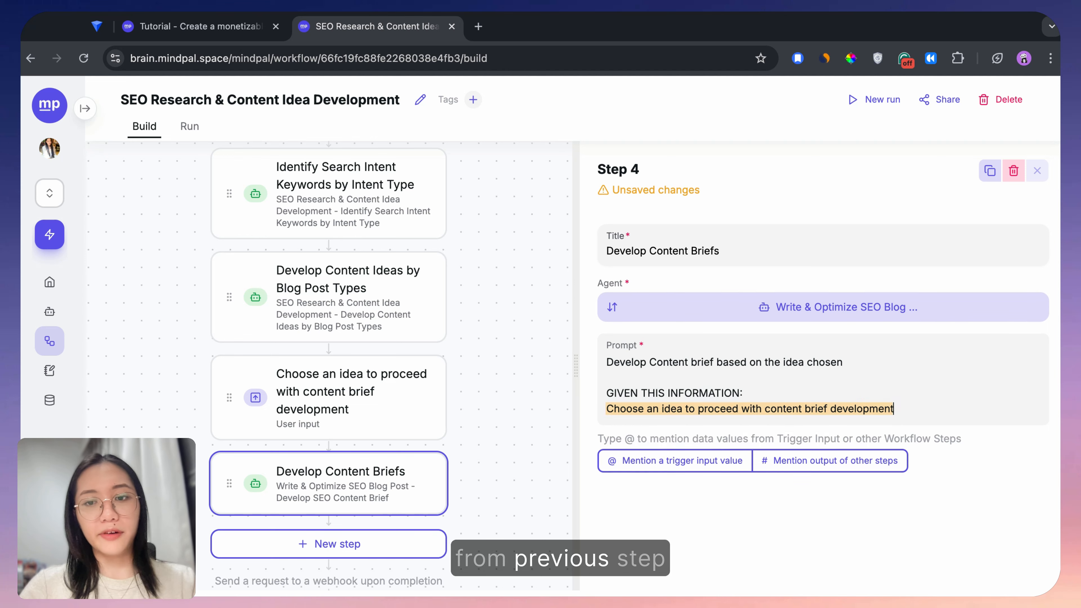
key("Return")
type("#")
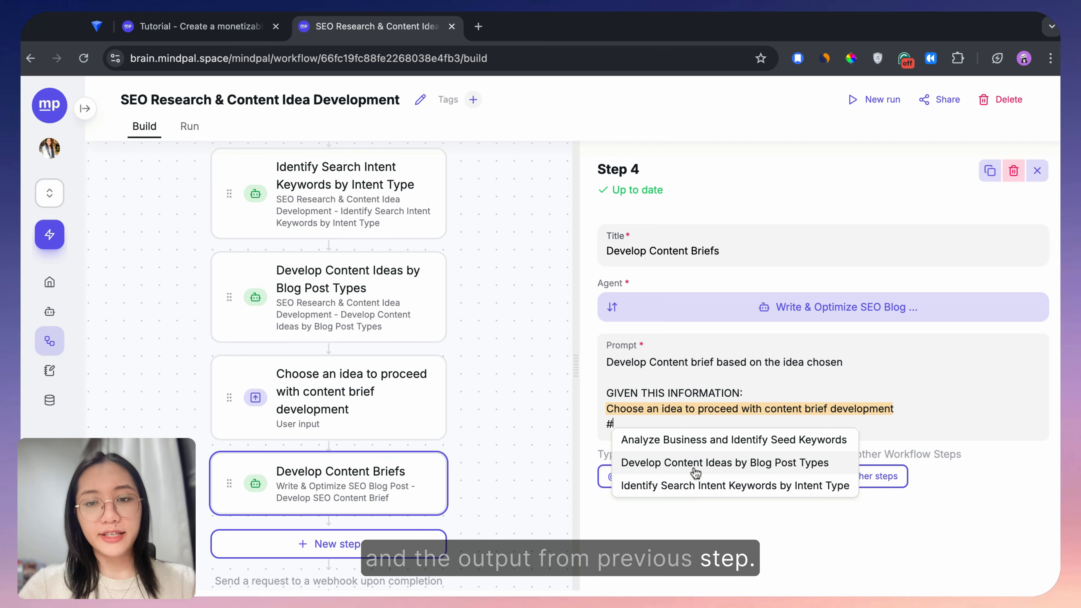
left_click(677, 463)
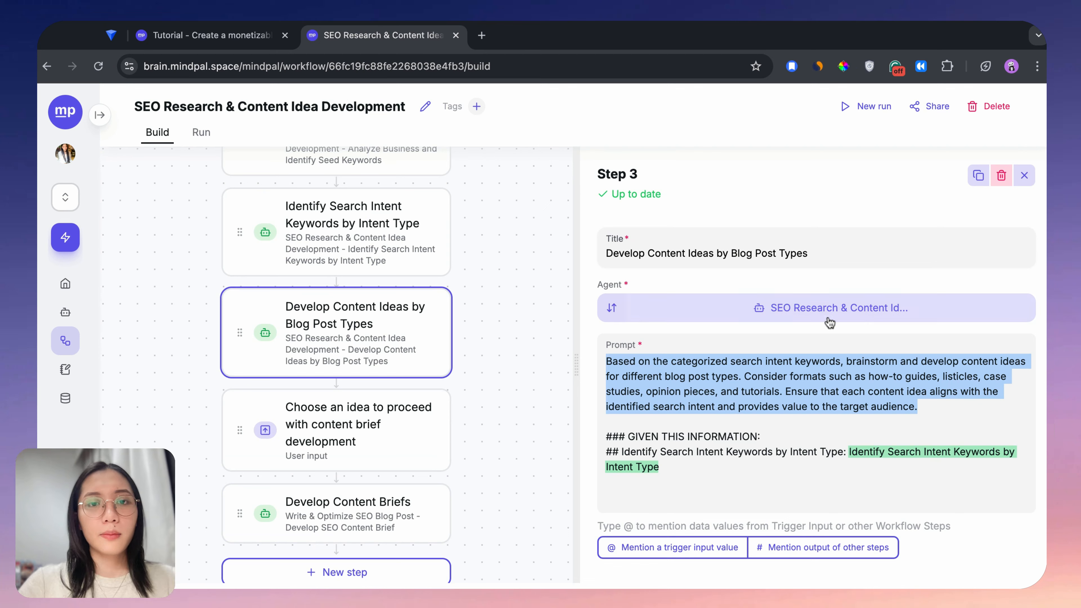
Replace the prompt's example formats with How-to guides, Content hubs, Expanded definition posts, Listicles, Expanded list posts, News, Data studies, Case studies, Cheat sheets and checklists, and Templates
left_click(881, 374)
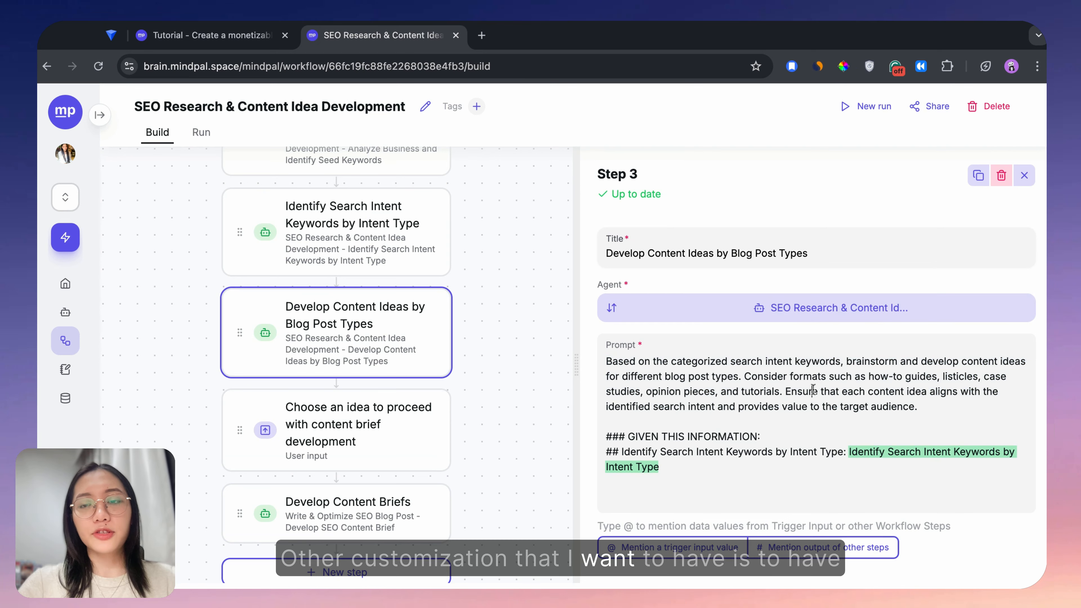
left_click_drag(868, 376, 780, 391)
key("BackSpace")
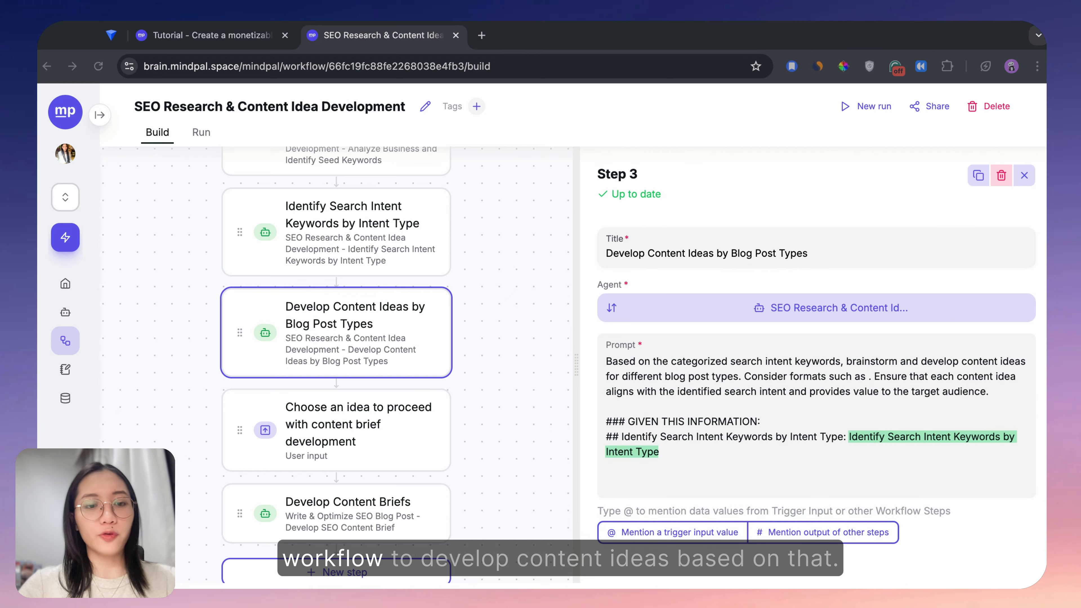
key("super+Tab")
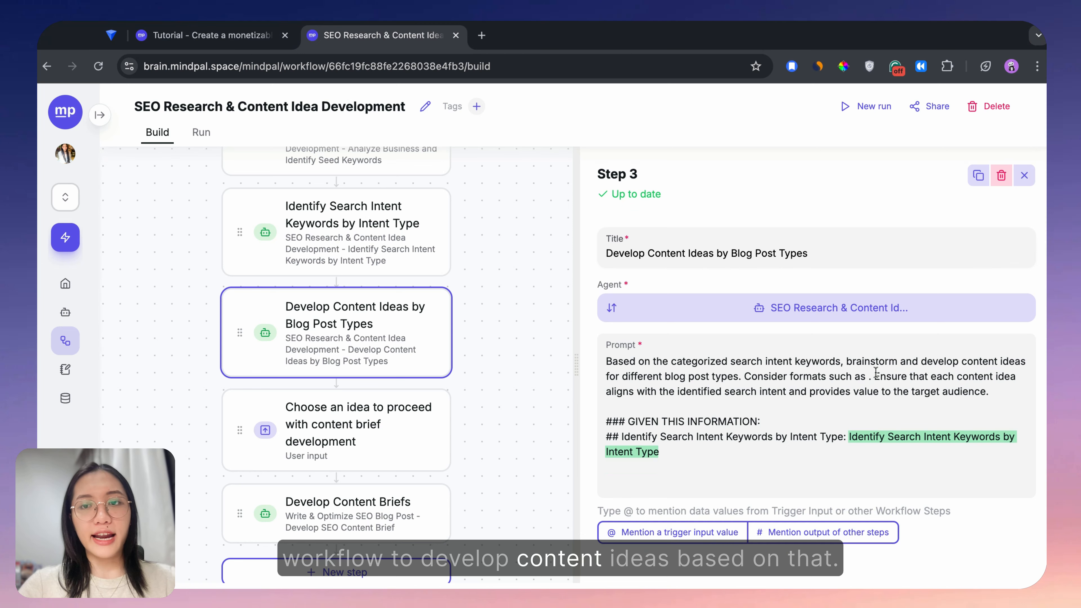
type("How-to guides, Content hubs, Expanded definition posts, Listicles, Expanded list posts, News, Data studies, Case studies, Cheat sheets and checklists, and Templates")
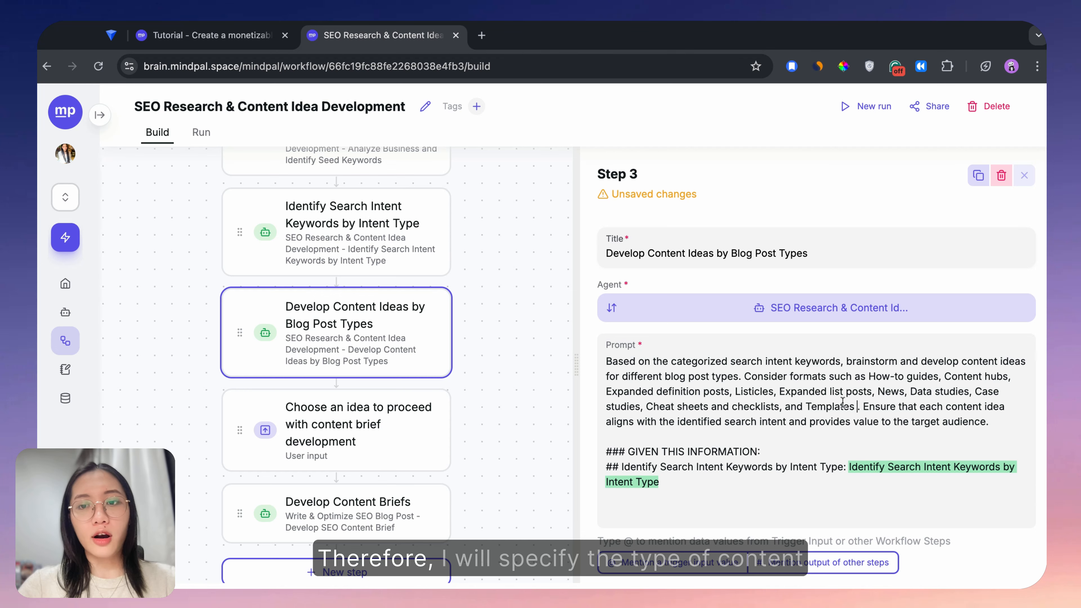
left_click(859, 408)
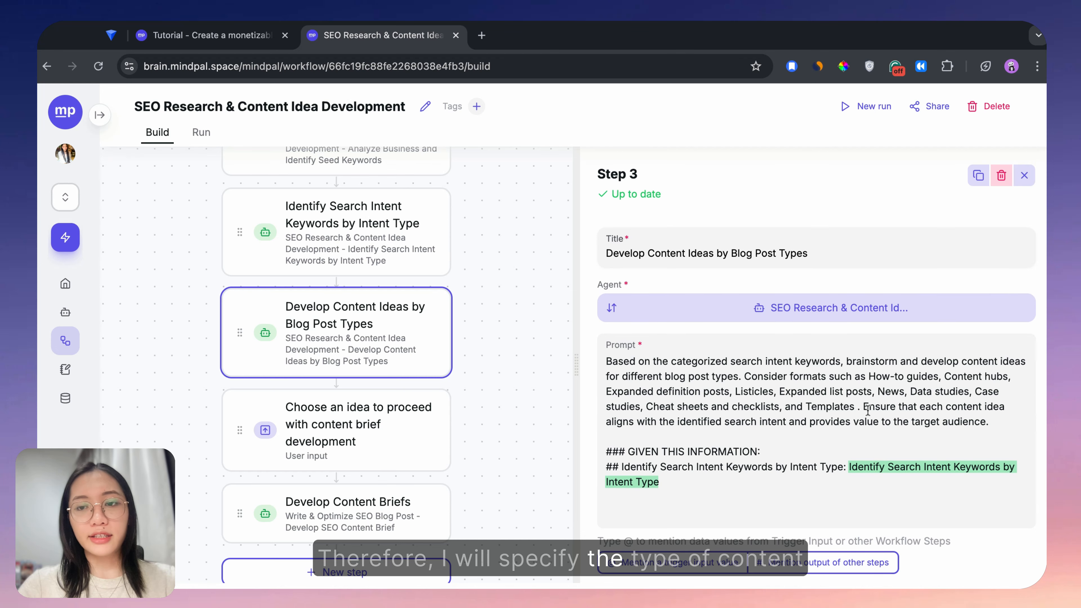
key("BackSpace")
Set the agent's desired output format to "A table of 5-10 idea for each content format:" plus the same format list, and update the agent
left_click(789, 305)
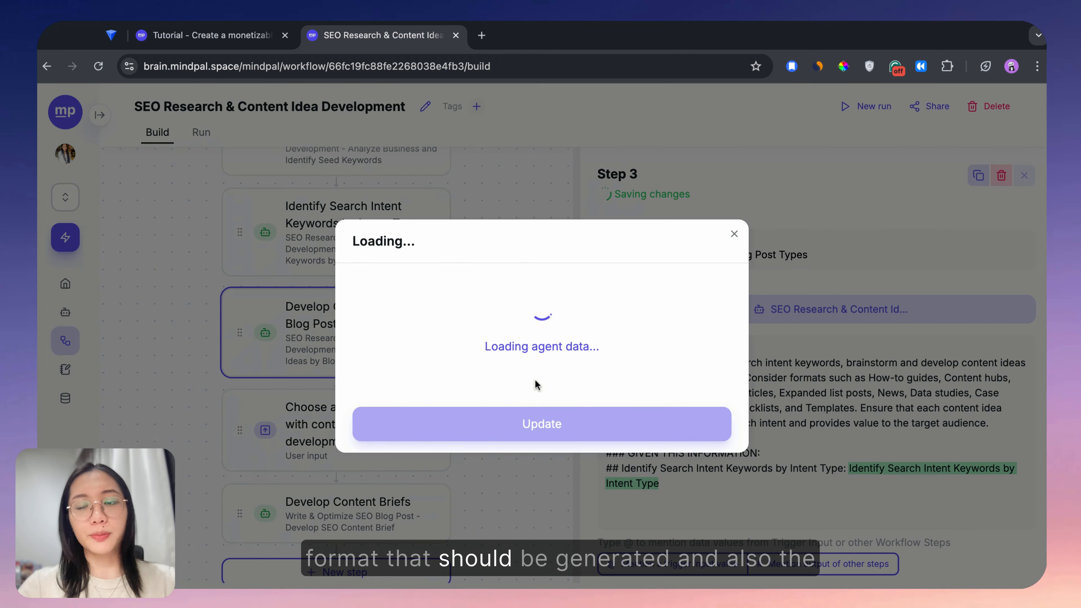
left_click(502, 376)
type("A table of c")
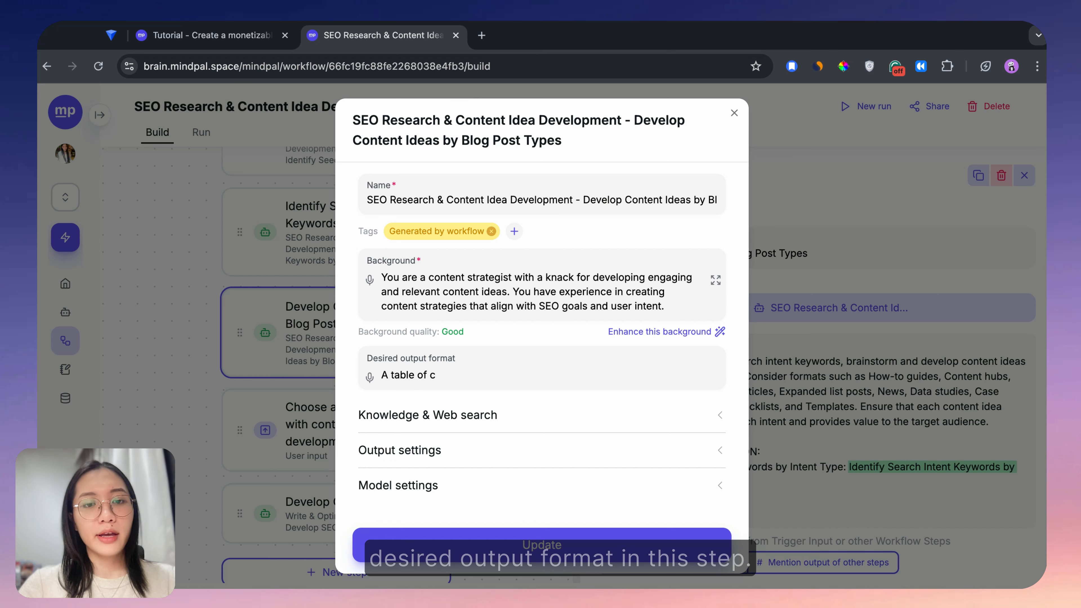
key("BackSpace")
type("5-10")
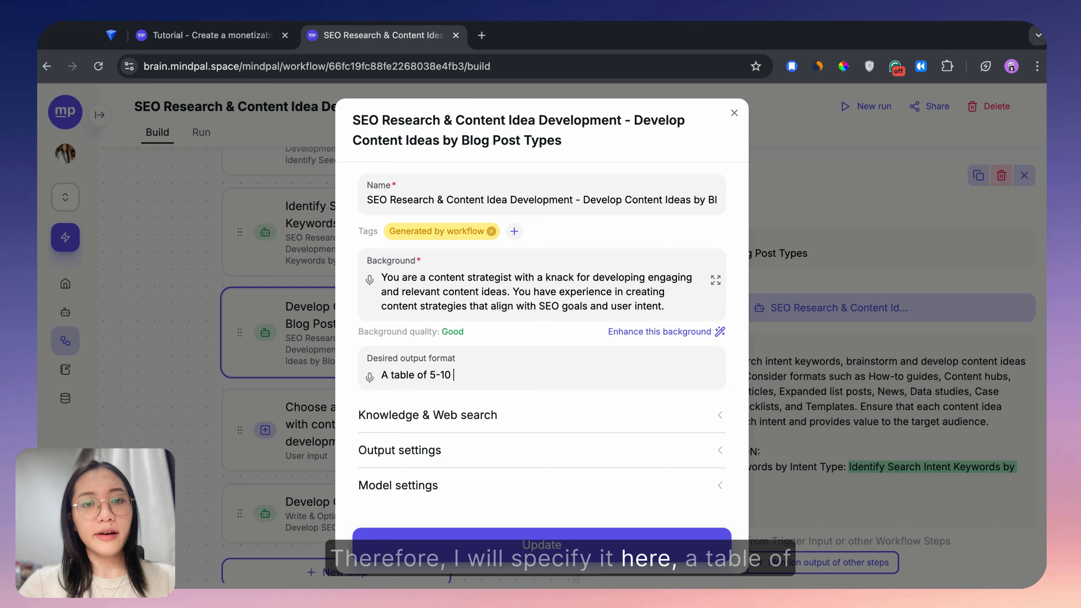
type(" idea for each content format:")
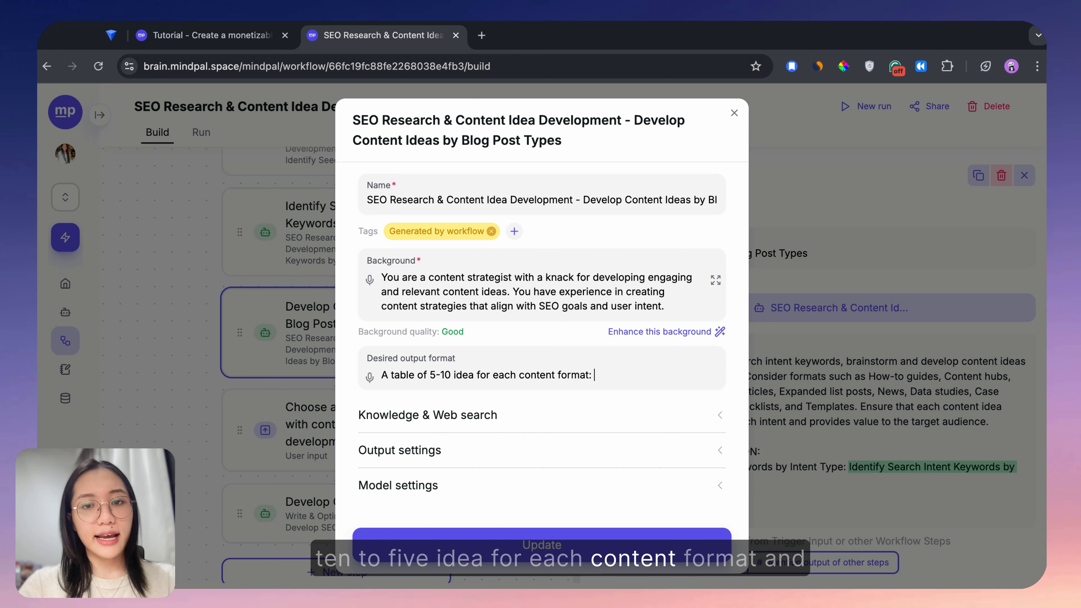
type(": How-to guides, Content hubs, Expanded definition posts, Listicles, Expanded list posts, News, Data studies, Case studies, Cheat sheets and checklists, and Templates")
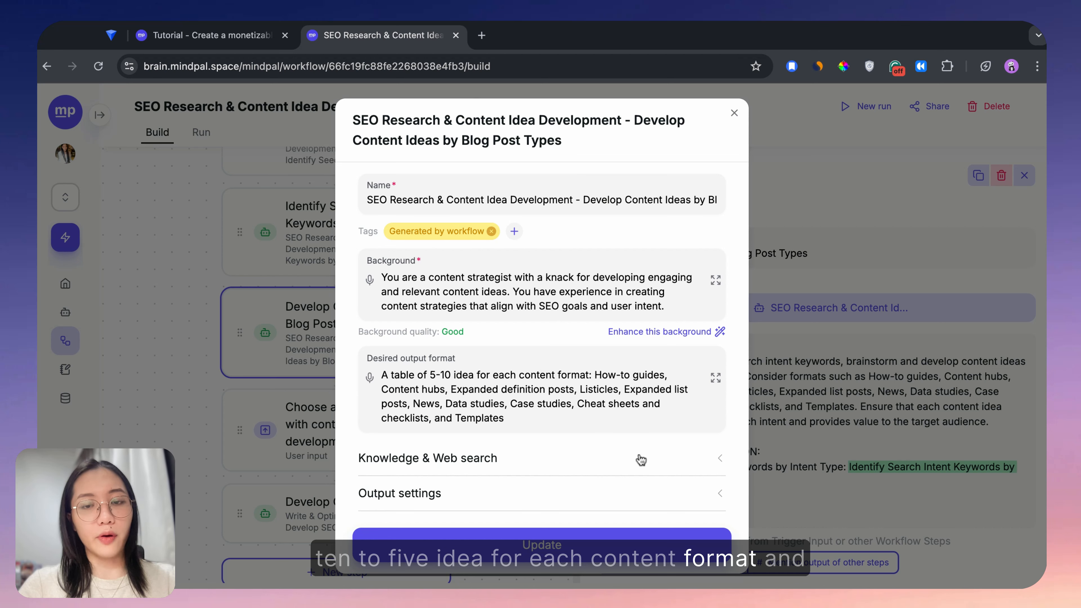
scroll(552, 438, "down", 2)
left_click(553, 534)
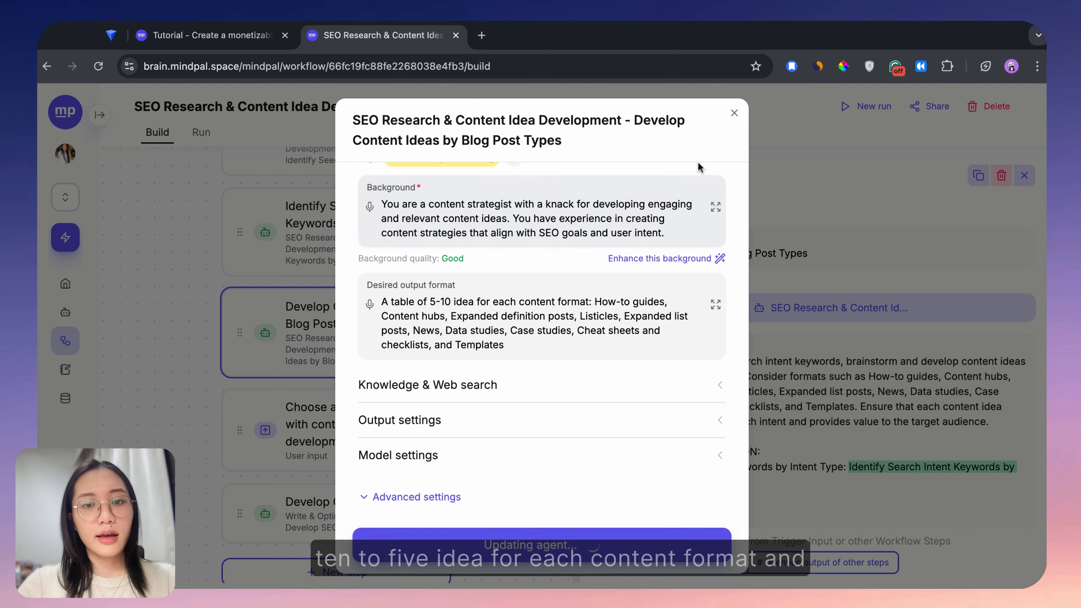
Close the agent settings and open a new run of the SEO Research & Content Idea Development workflow
left_click(734, 113)
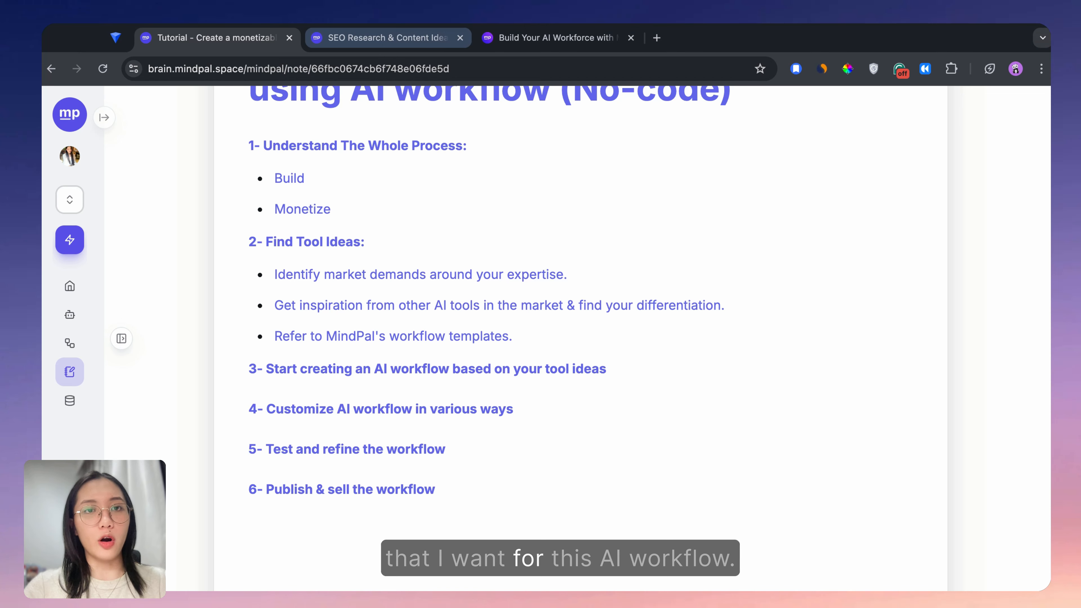
left_click(387, 38)
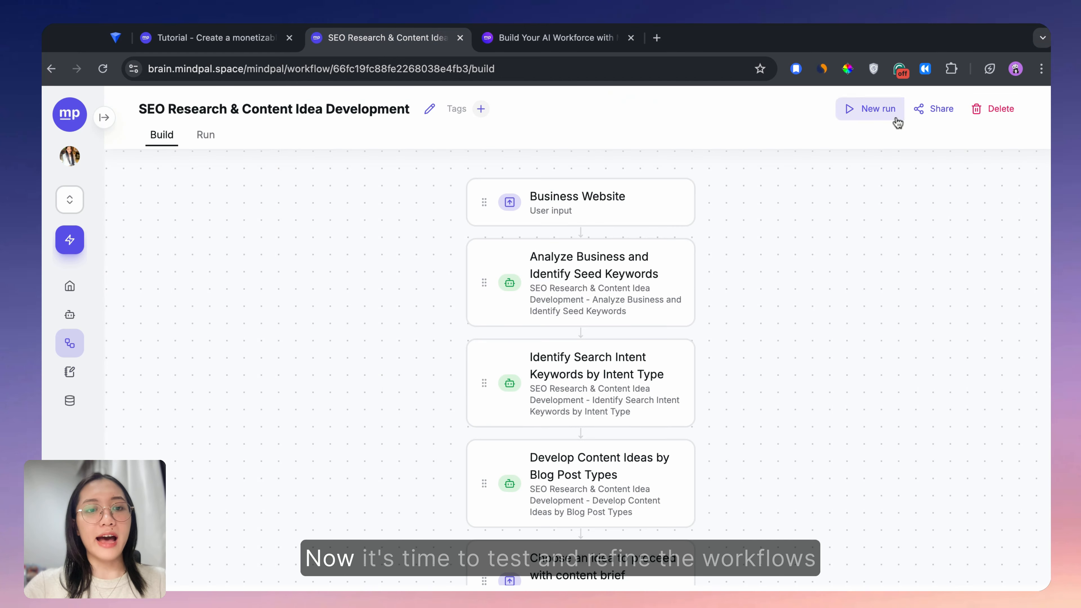
left_click(868, 109)
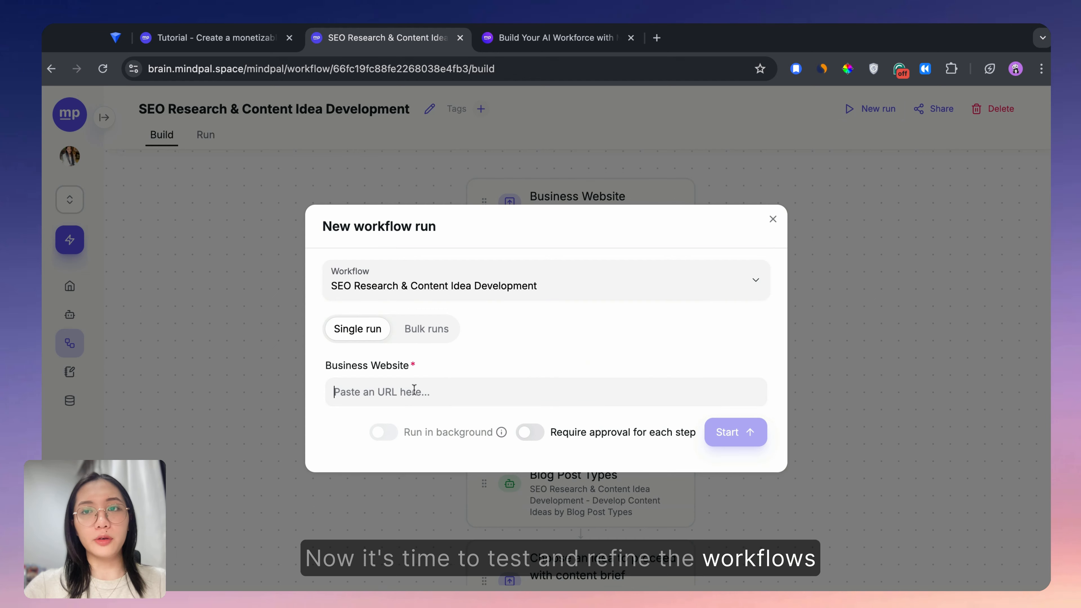
left_click(553, 37)
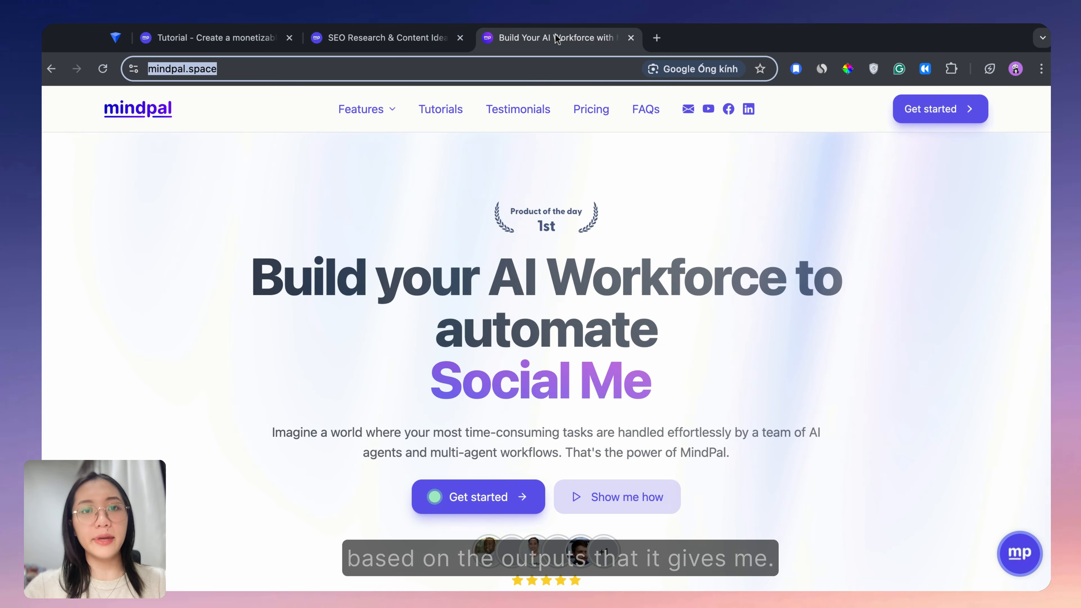
left_click(359, 47)
left_click(407, 377)
type("https://mindpal.space/")
left_click(451, 407)
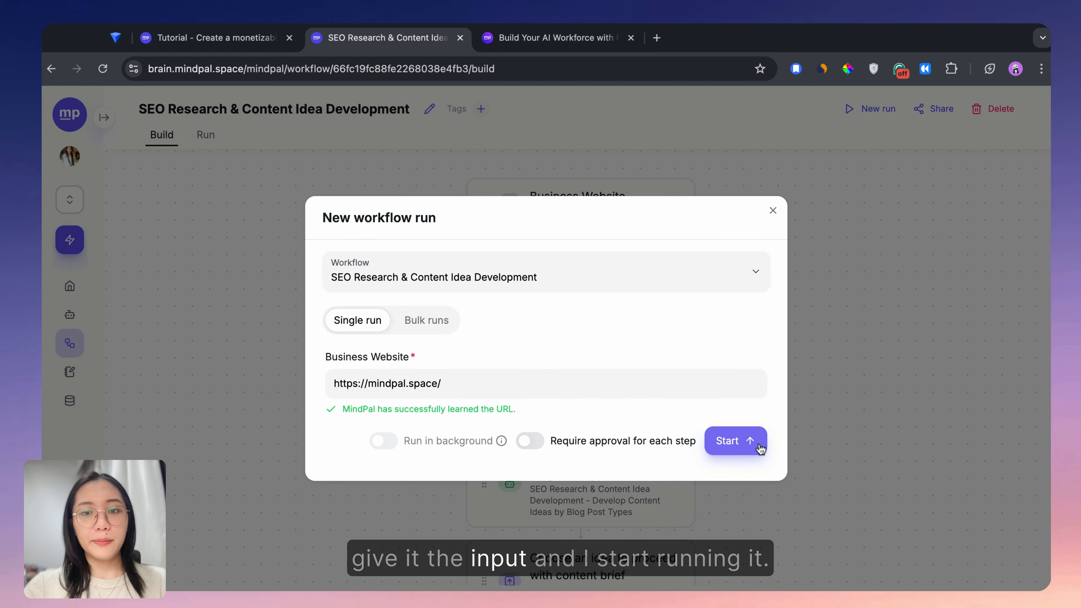
left_click(739, 443)
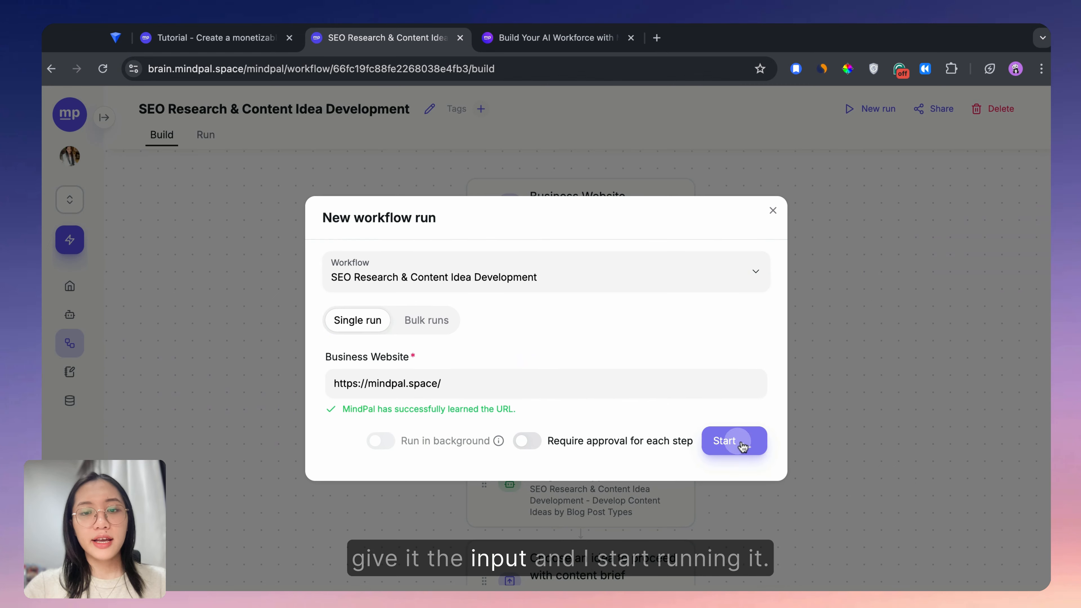
left_click(769, 212)
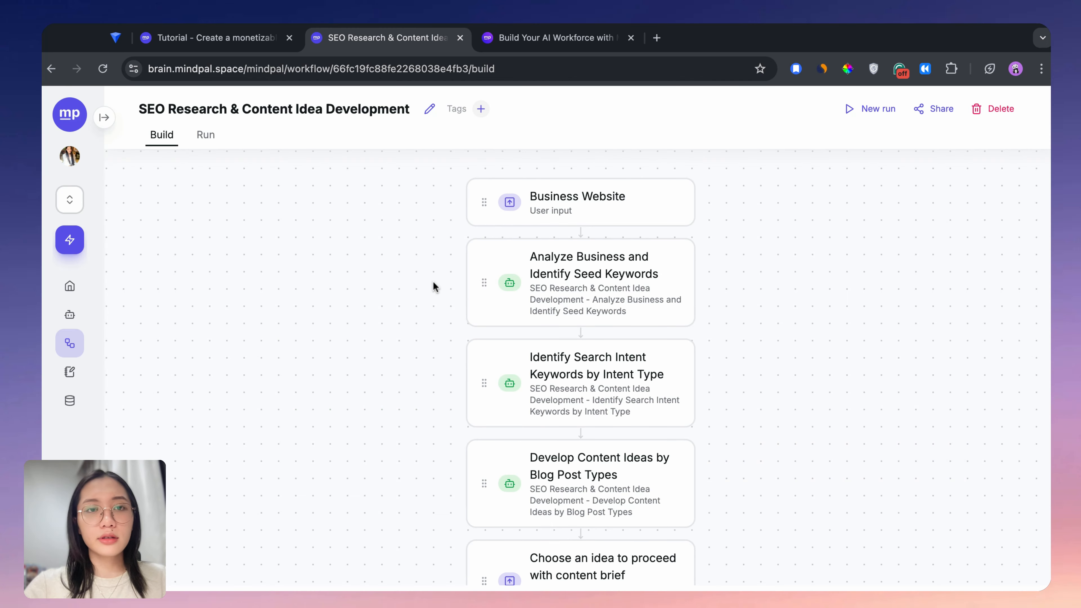
Review the run's seed keyword analysis and its search intent keywords by intent type
scroll(448, 404, "down", 4)
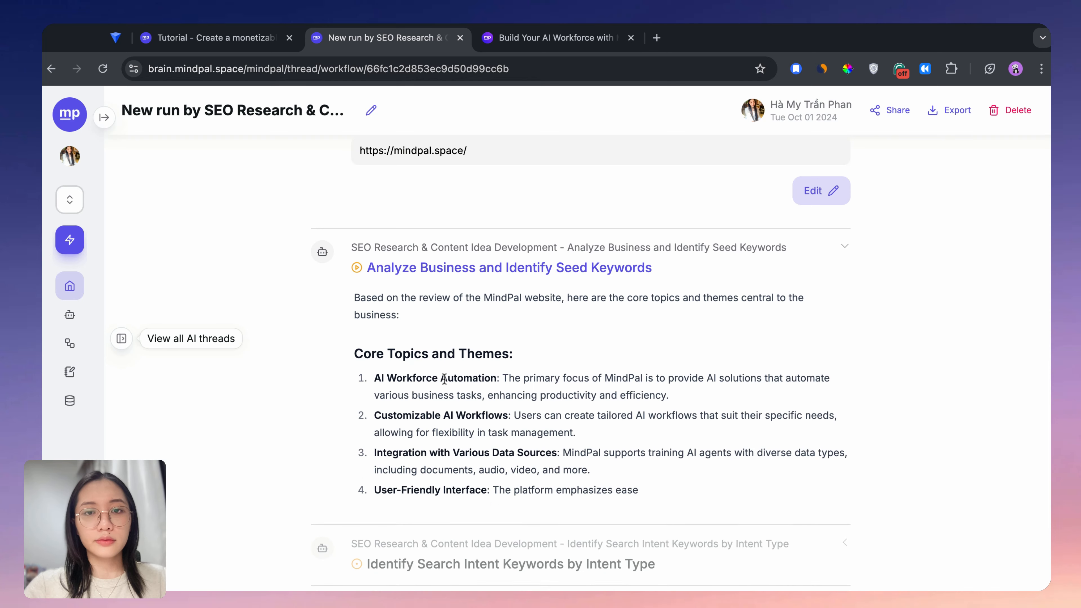
scroll(445, 379, "down", 1)
scroll(444, 379, "down", 1)
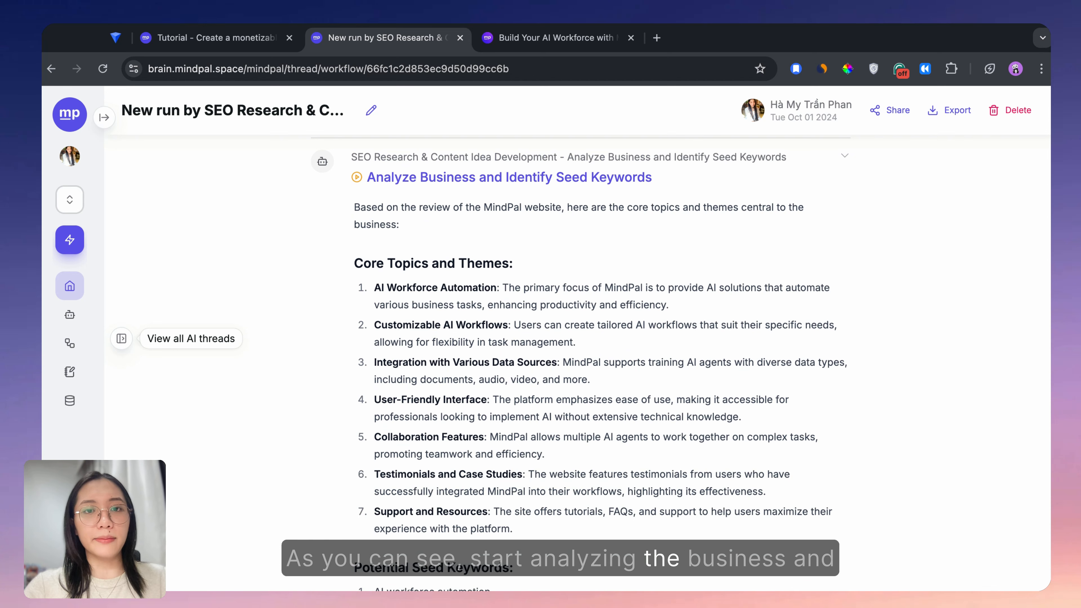
scroll(580, 362, "down", 12)
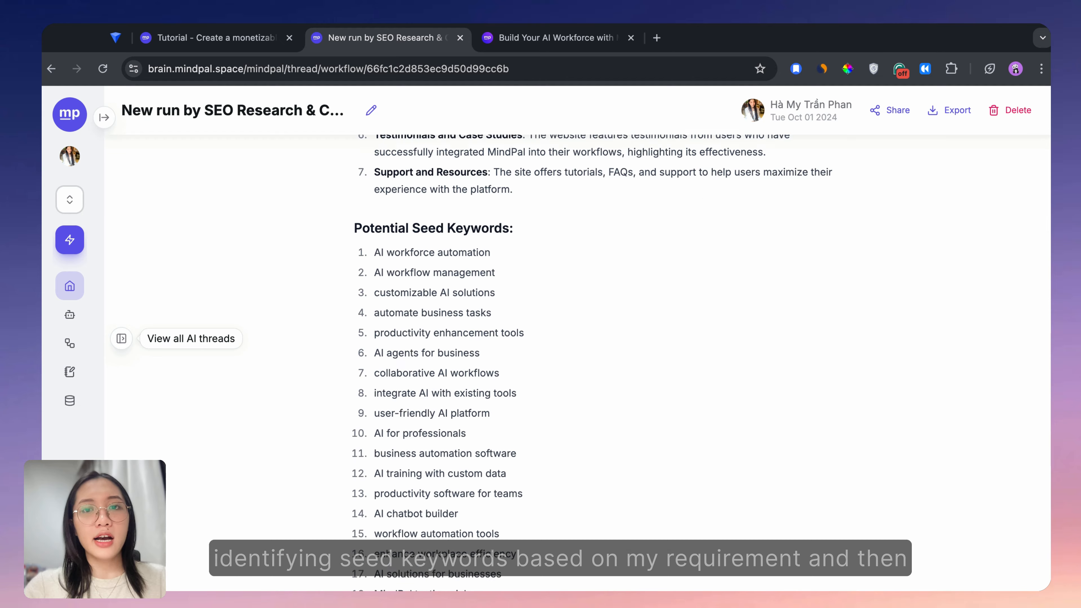
scroll(542, 331, "up", 1)
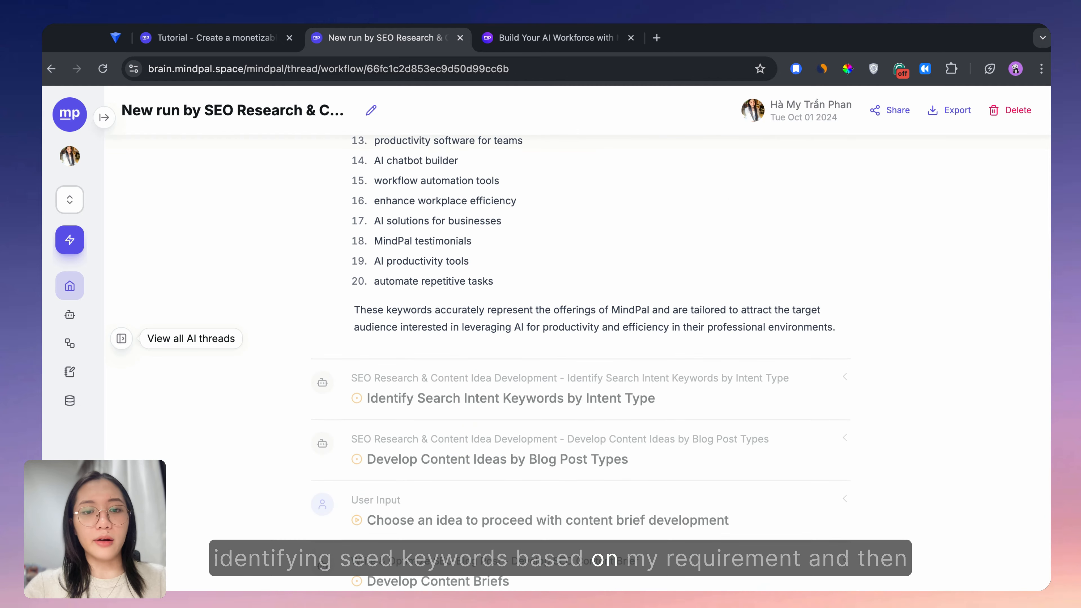
triple_click(542, 331)
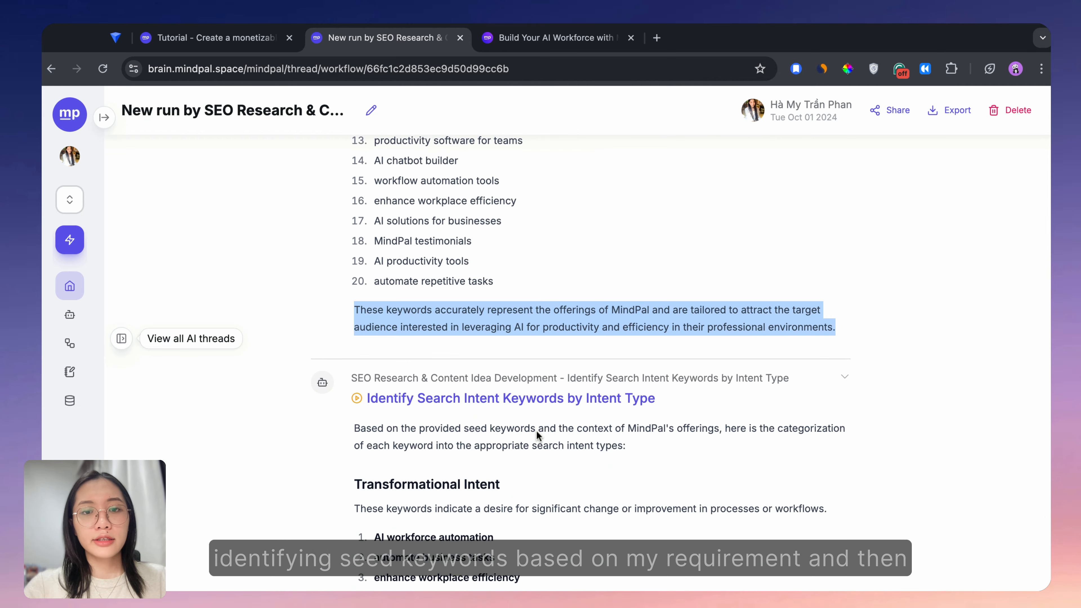
scroll(542, 331, "down", 7)
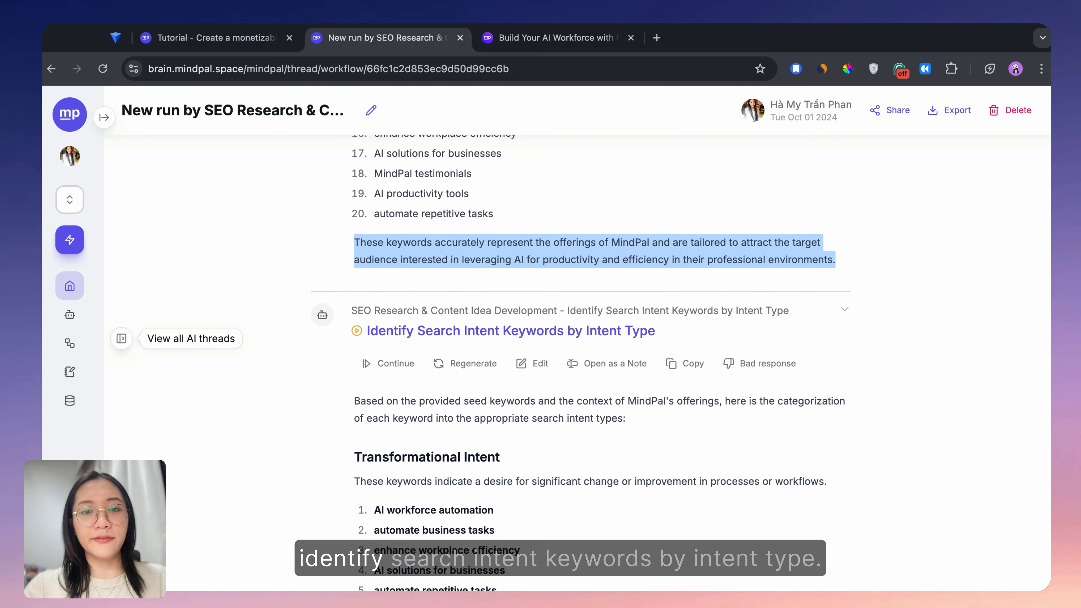
scroll(518, 426, "down", 10)
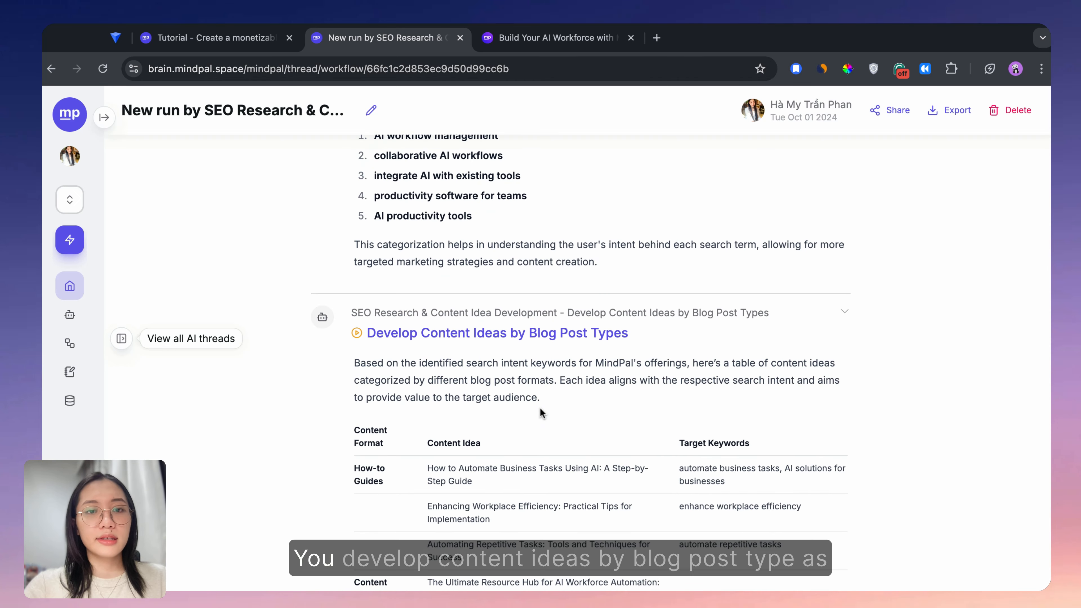
Examine the table of content ideas by blog post type, including its formats, ideas and target keywords
scroll(539, 407, "down", 2)
scroll(539, 407, "down", 2)
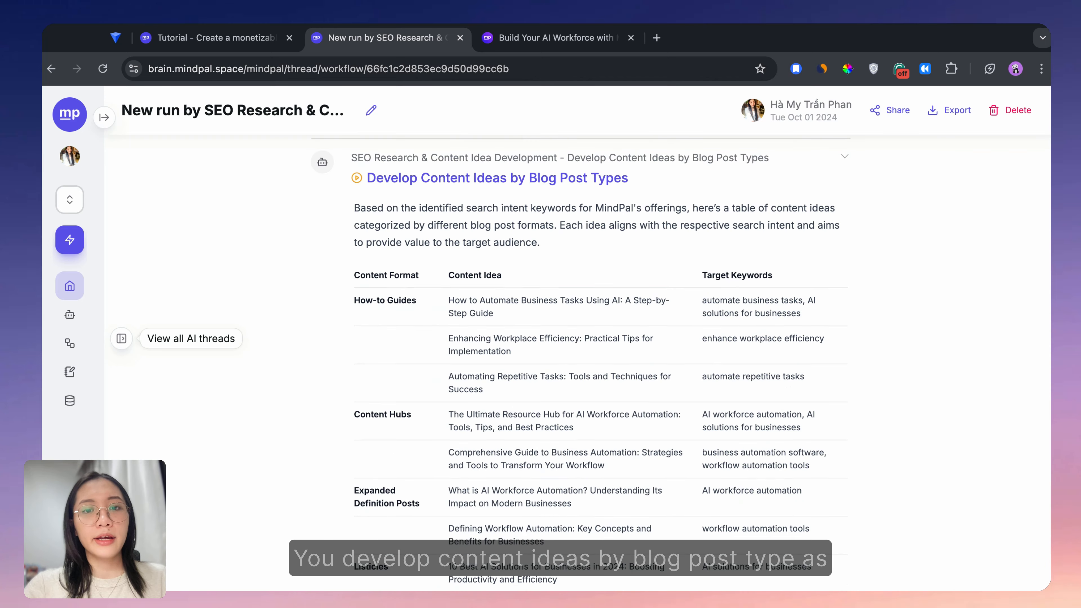
left_click_drag(553, 244, 365, 176)
left_click(567, 268)
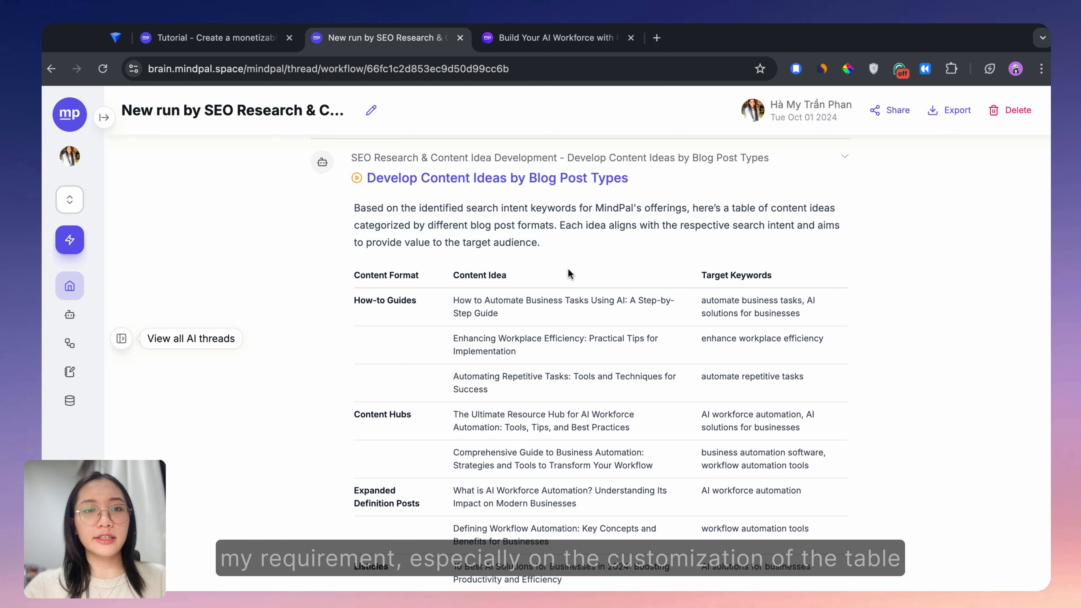
scroll(540, 367, "down", 2)
left_click_drag(357, 195, 705, 350)
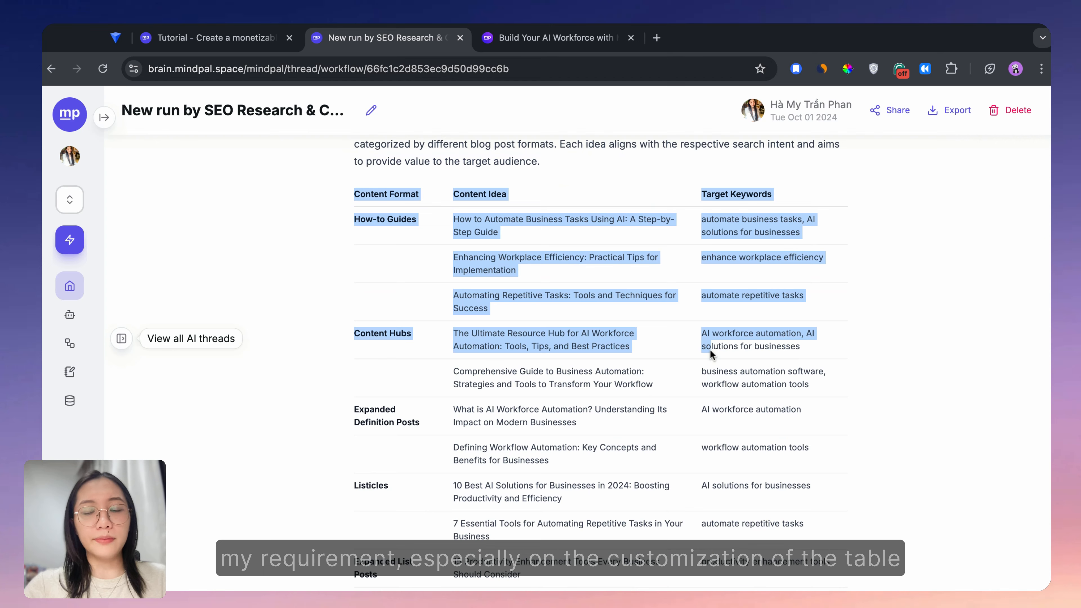
scroll(677, 364, "down", 10)
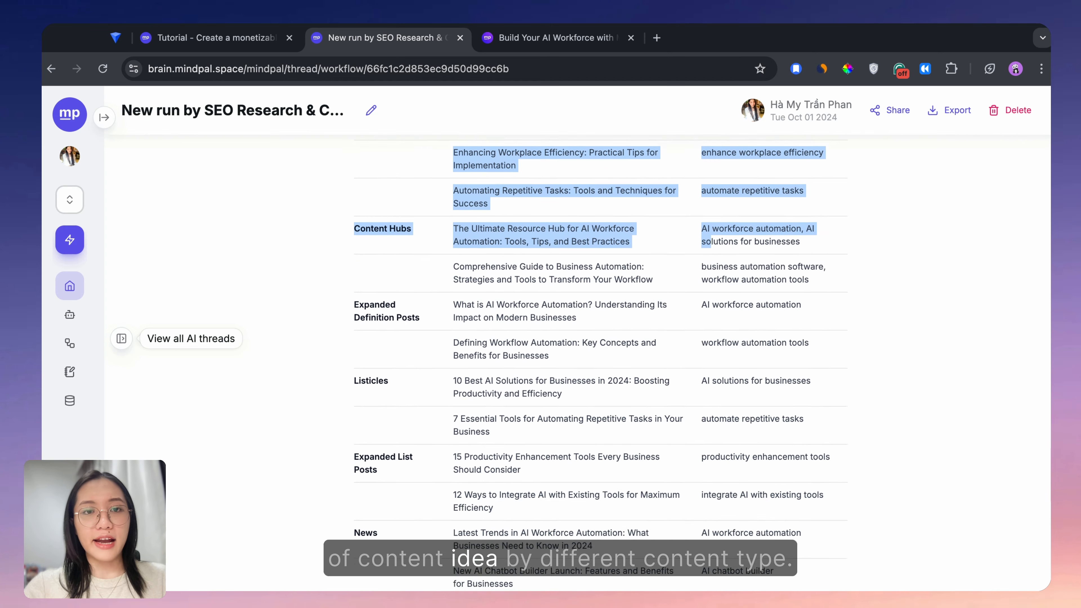
scroll(415, 396, "down", 8)
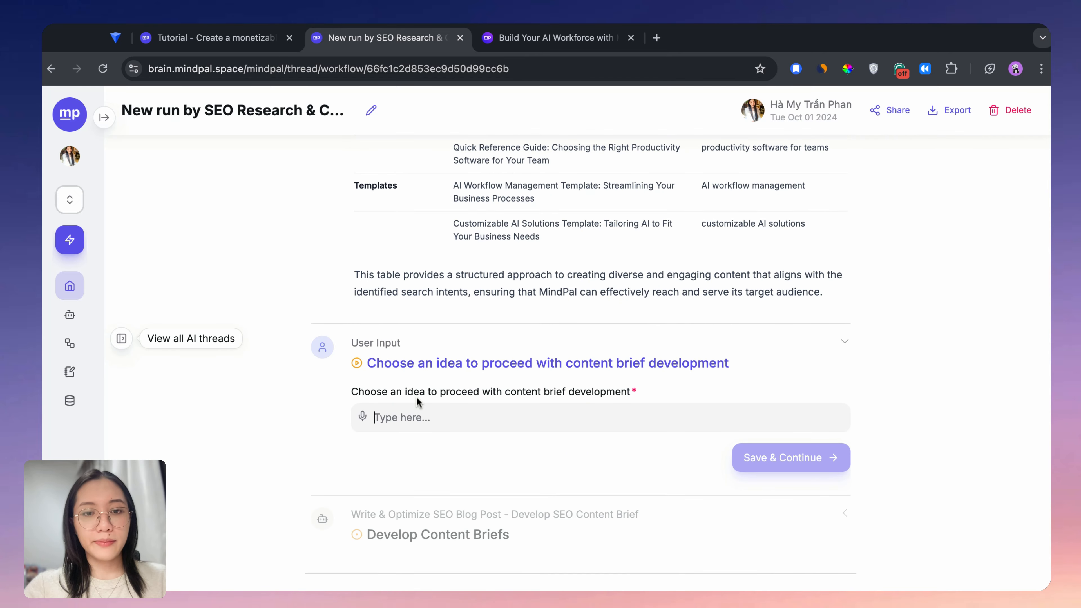
Copy "Customizable AI Solutions Template: Tailoring AI to Fit Your Business Needs" from the table, submit it as the chosen idea, and continue the run
scroll(416, 399, "up", 2)
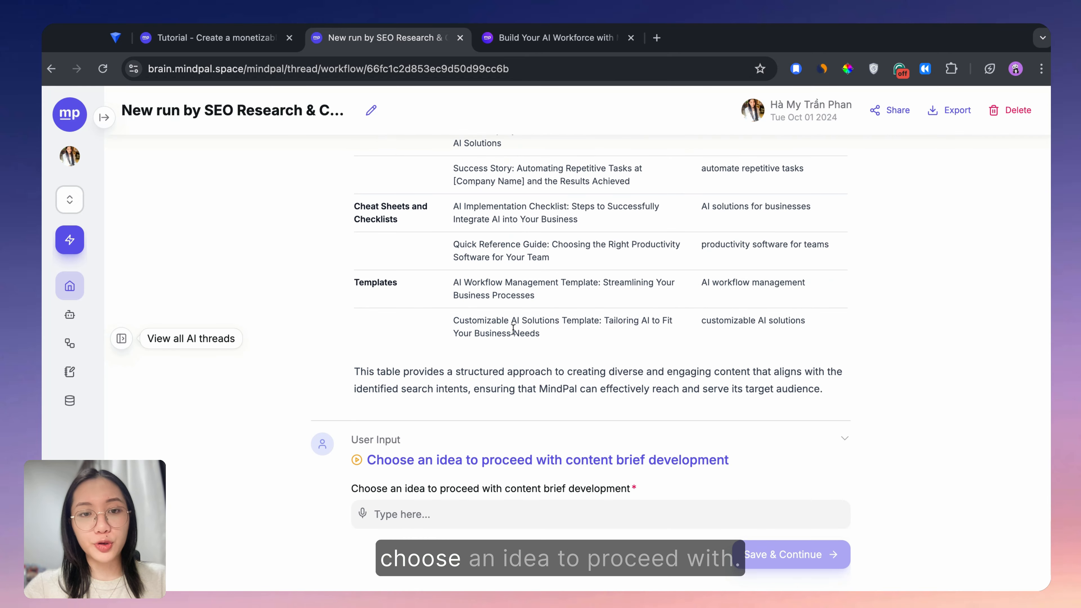
left_click_drag(571, 336, 452, 320)
key("super+c")
scroll(576, 426, "down", 2)
left_click(576, 428)
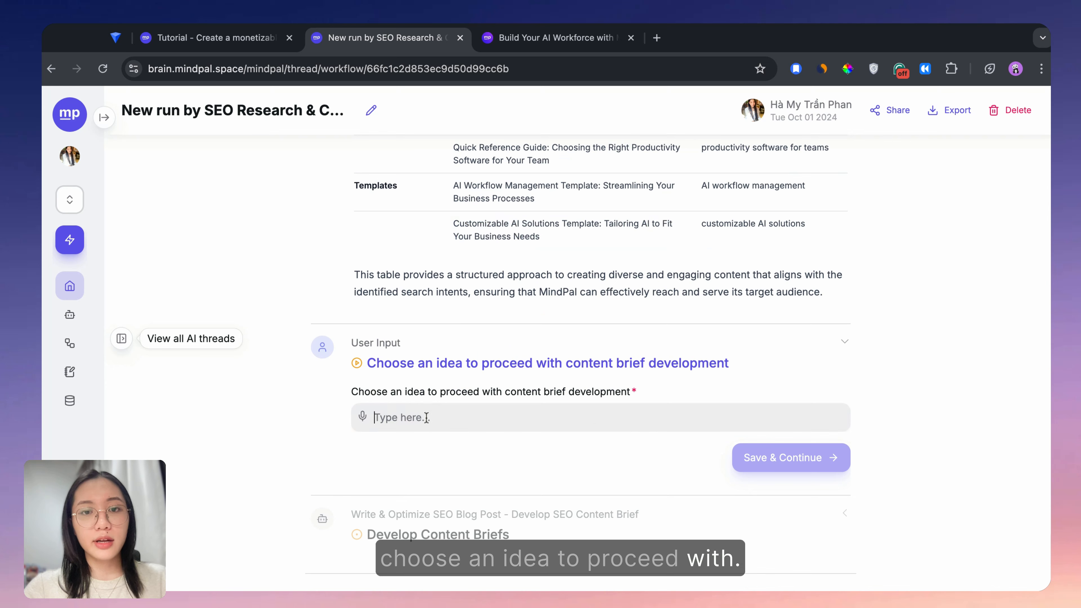
key("super+v")
left_click(784, 458)
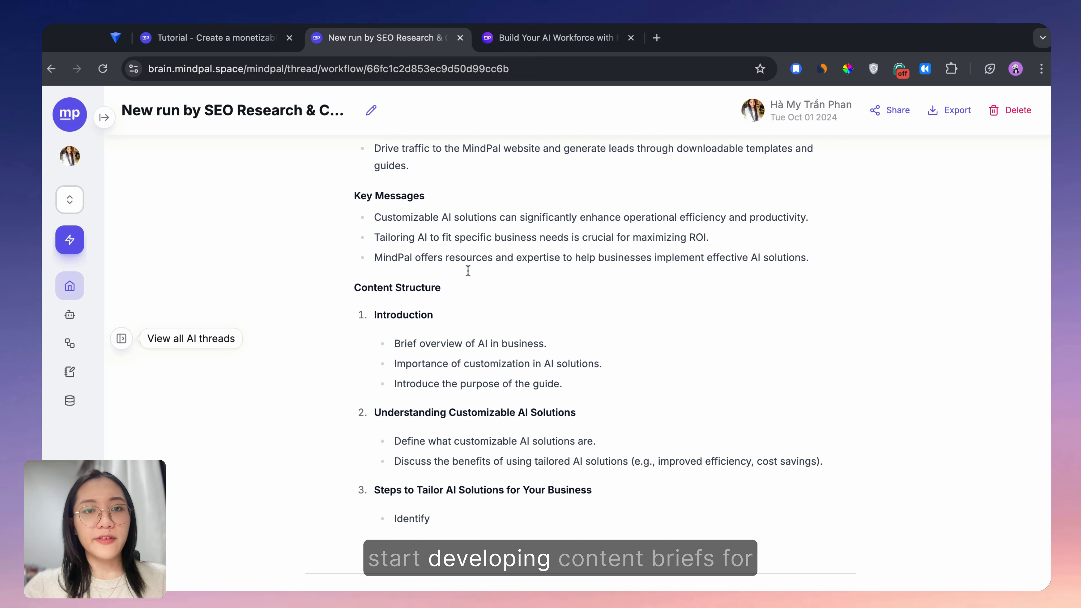
Review the generated content brief from its overview and target audience through its content structure, promotion strategy and success metrics
scroll(580, 341, "up", 16)
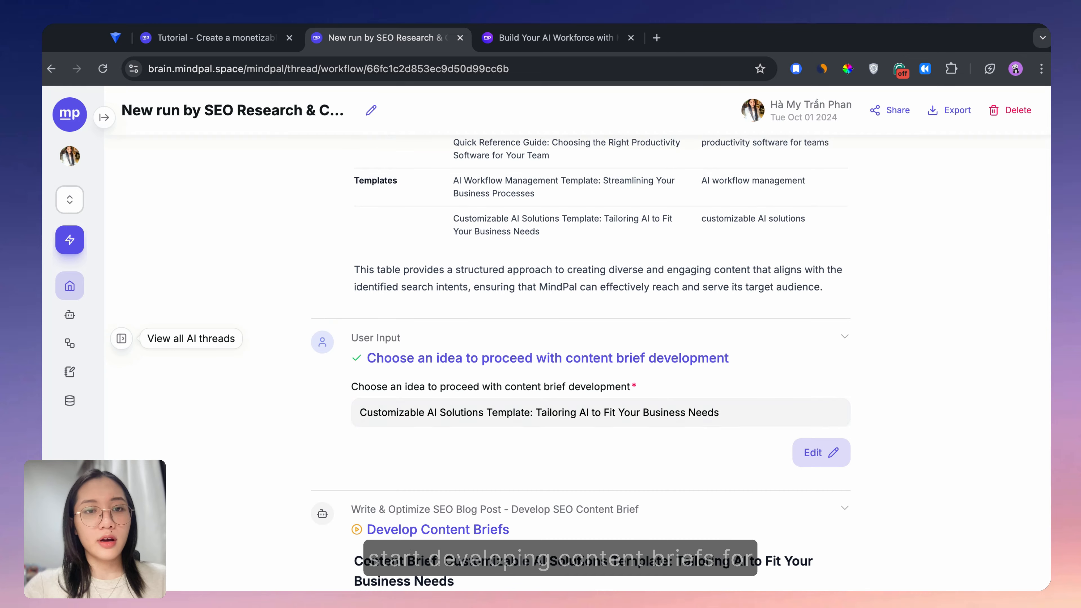
scroll(555, 393, "down", 20)
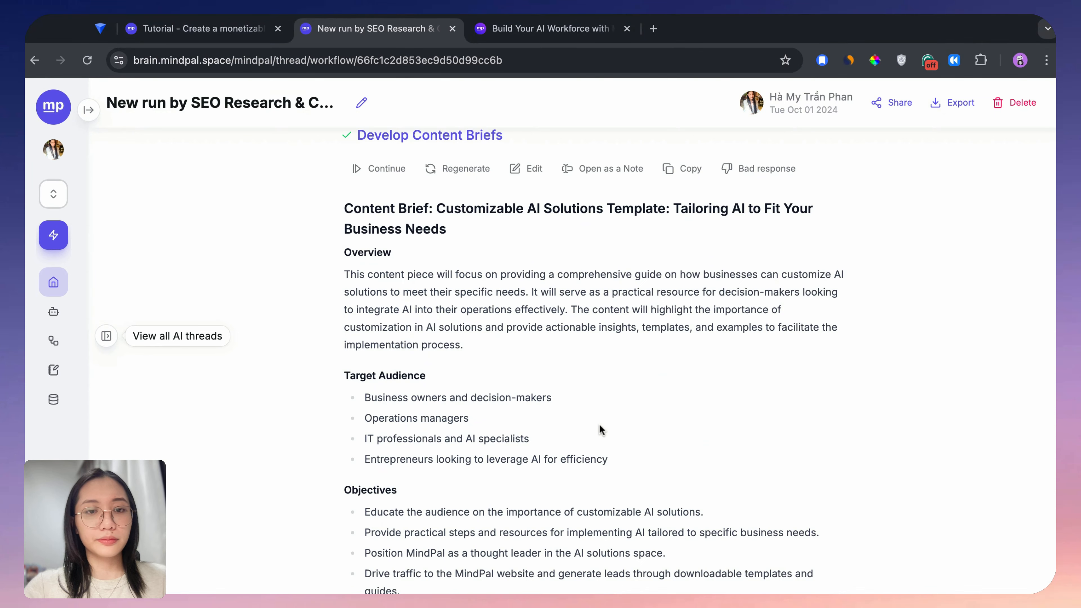
scroll(601, 430, "up", 4)
scroll(599, 429, "down", 10)
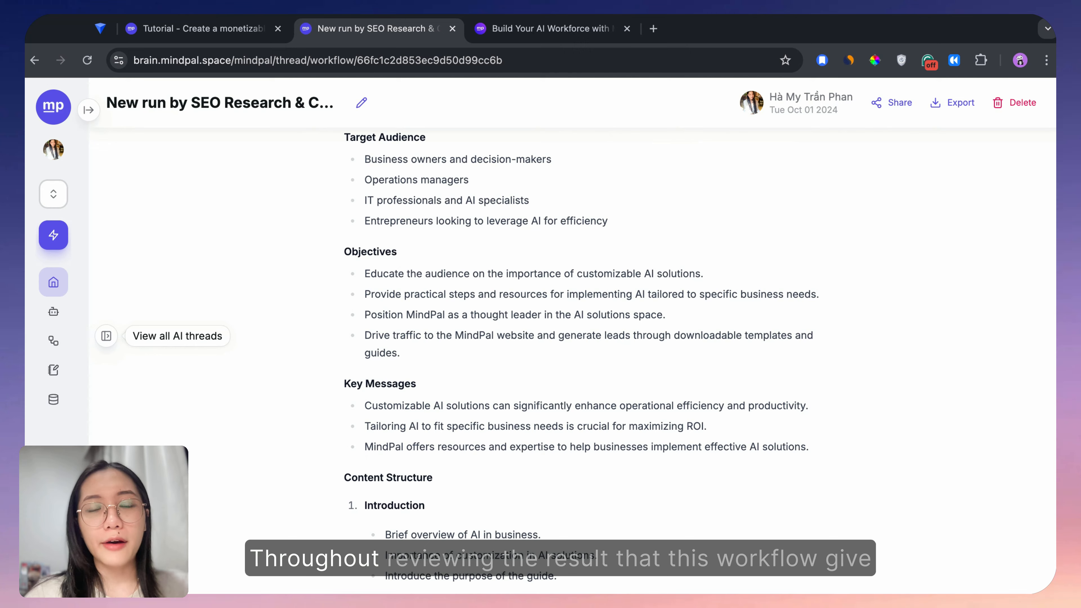
scroll(599, 430, "up", 7)
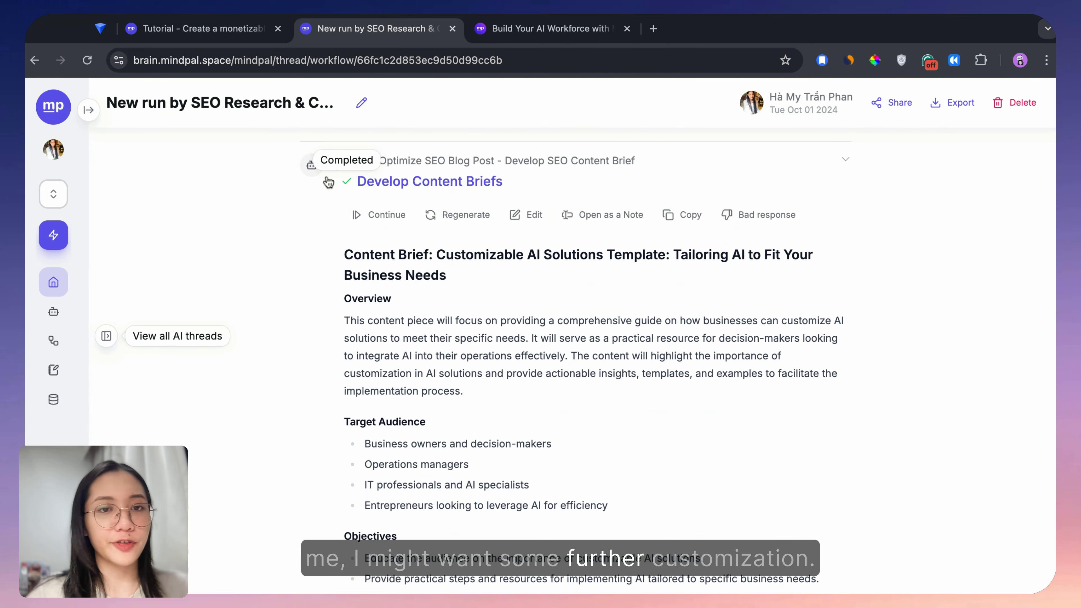
left_click_drag(336, 255, 463, 393)
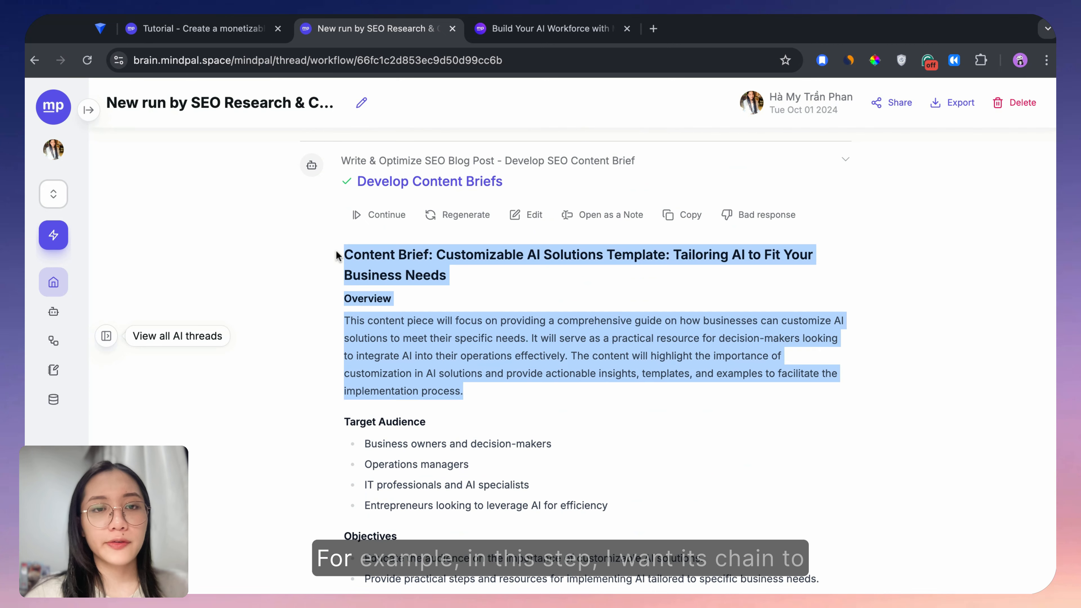
left_click(507, 421)
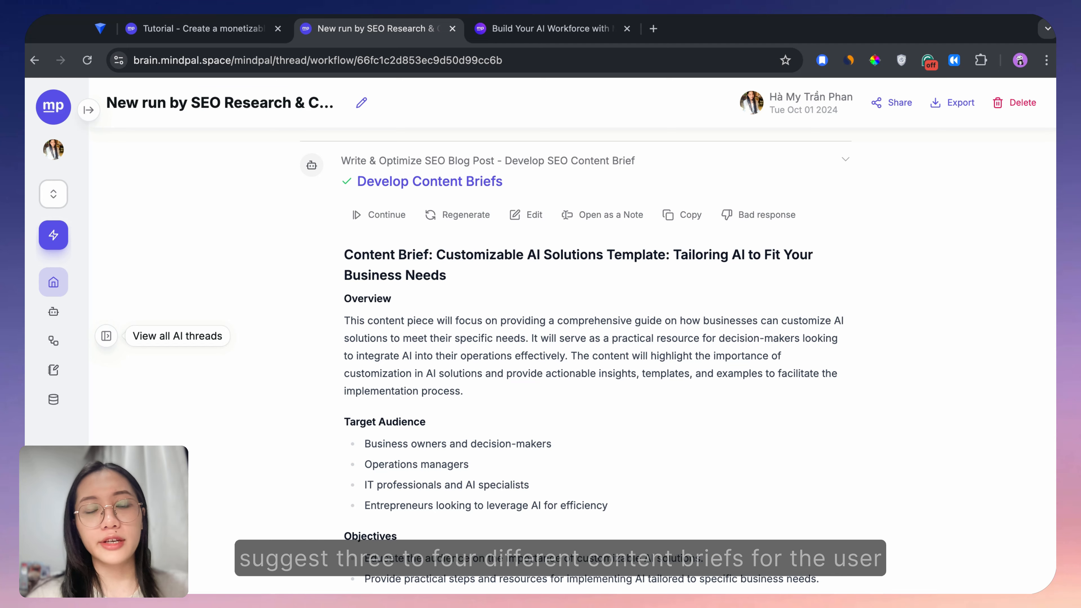
scroll(596, 362, "down", 15)
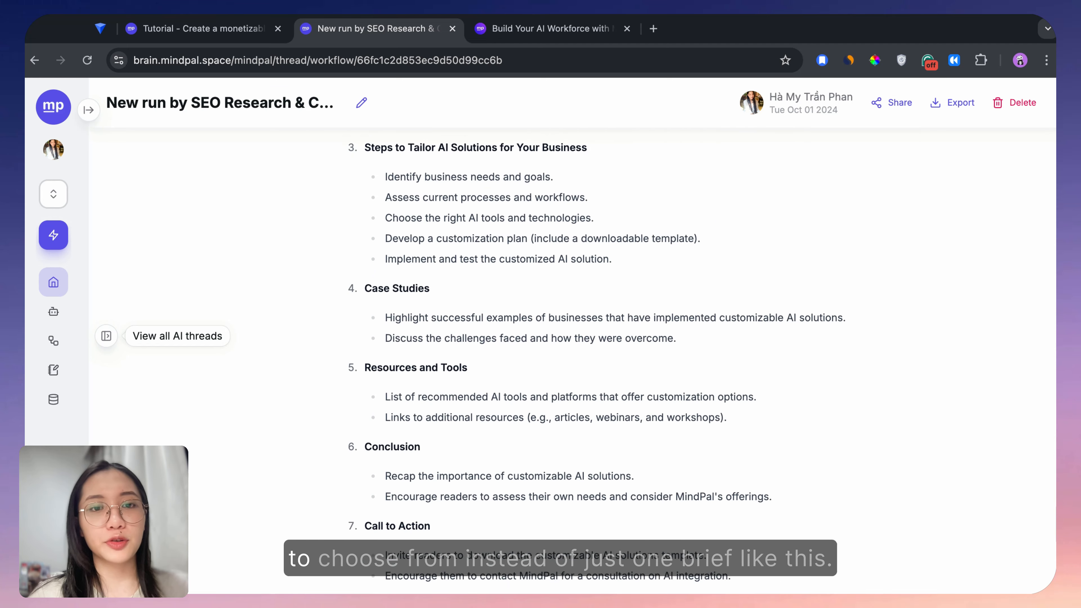
scroll(146, 371, "down", 15)
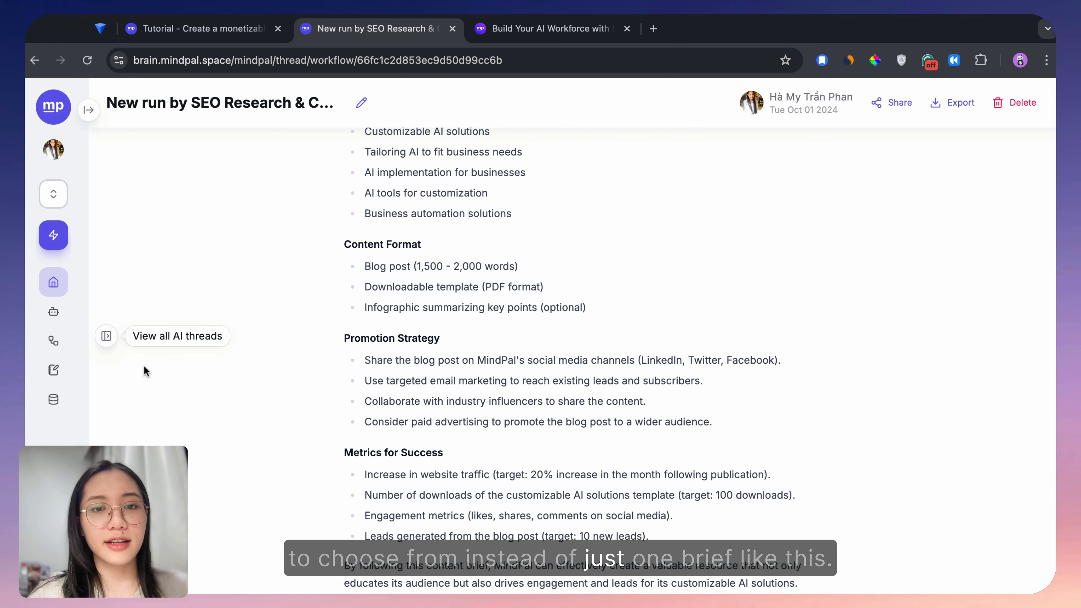
Reopen the SEO Research & Content Idea Development workflow for building and select its "Develop Content Briefs" step
left_click(53, 342)
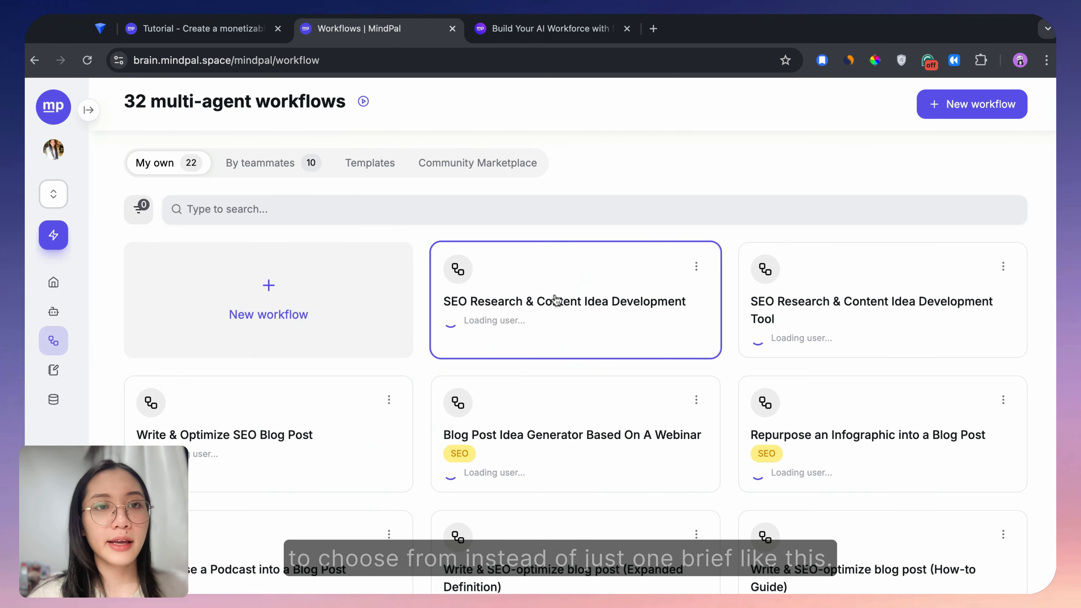
left_click(598, 284)
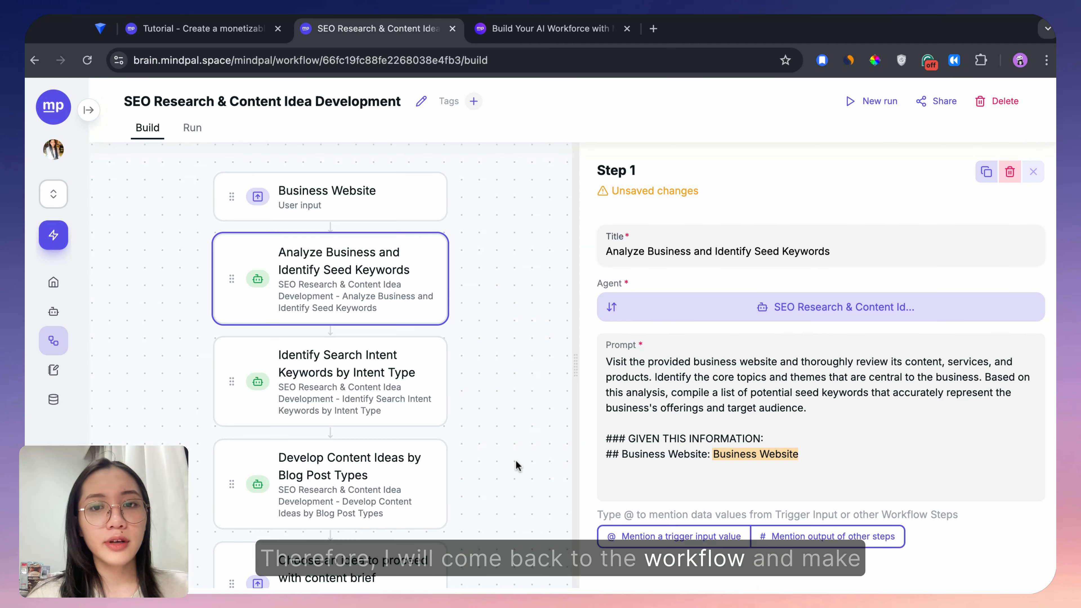
scroll(516, 465, "down", 6)
left_click(357, 405)
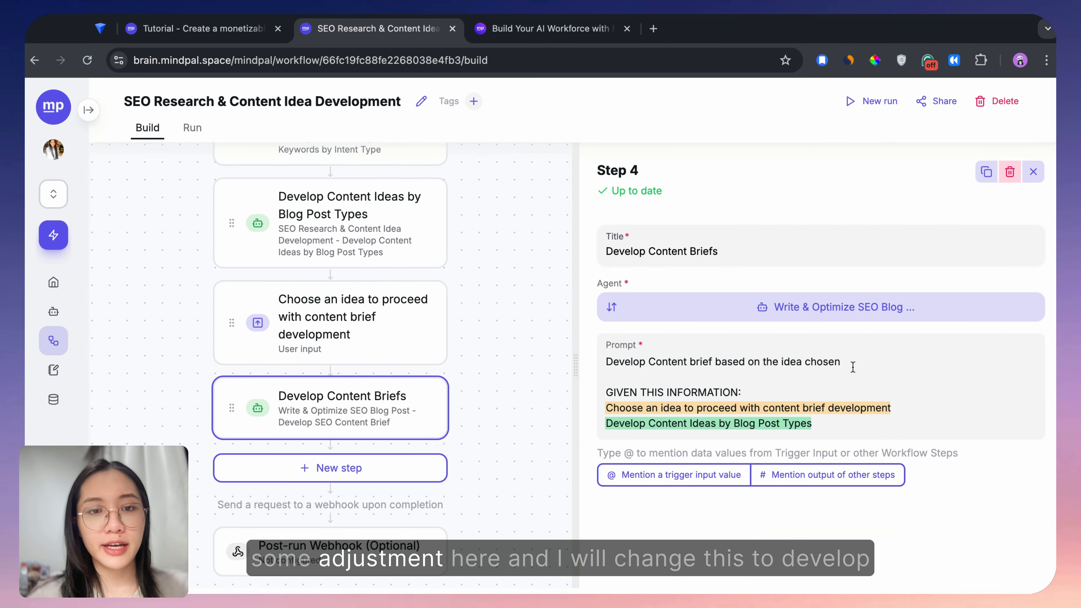
Change the first line of the Develop Content Briefs prompt to "Develop 3-4 content briefs based on the idea chosen."
type(".")
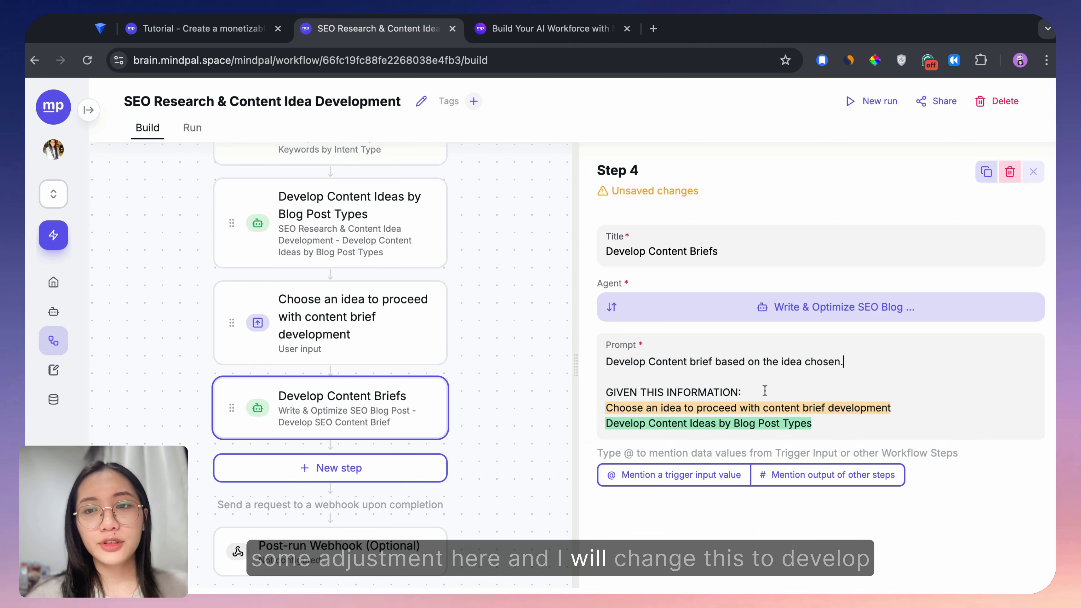
left_click(658, 361)
key("BackSpace")
type("3-4")
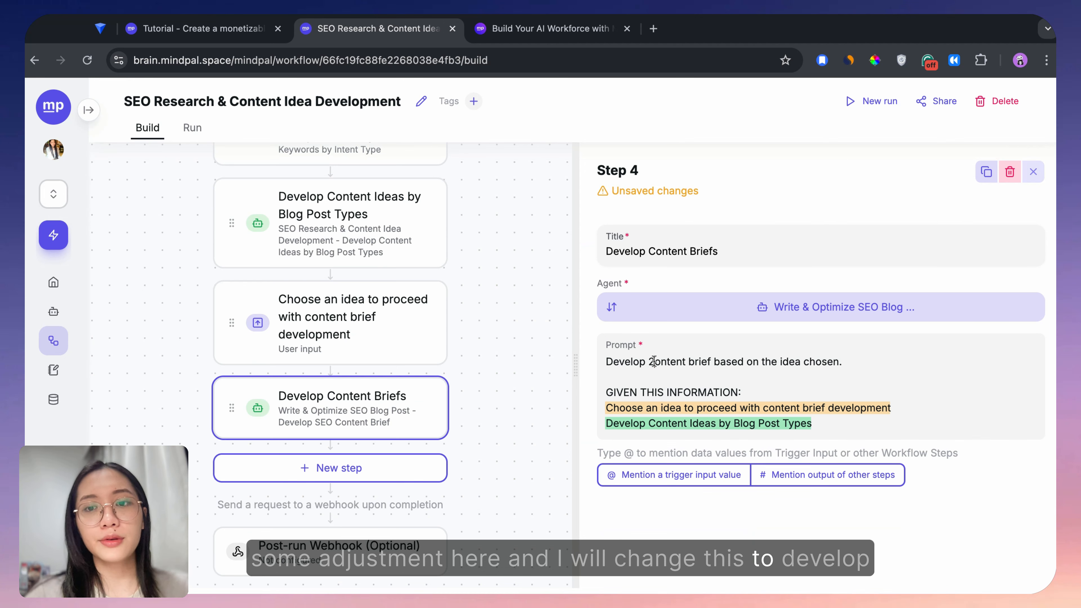
type(" c")
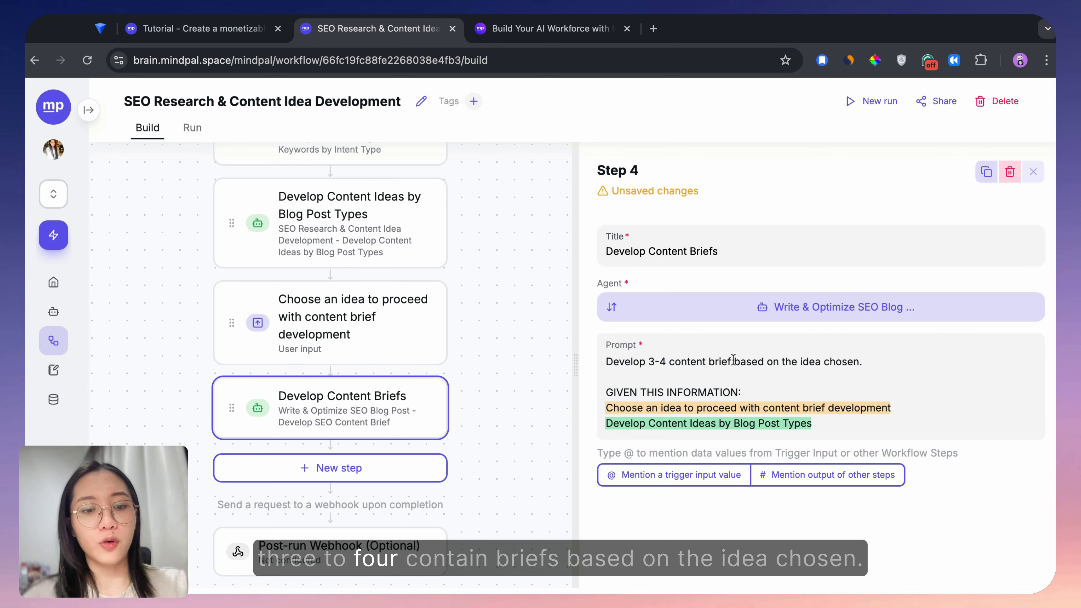
left_click(733, 361)
type("s")
left_click(868, 362)
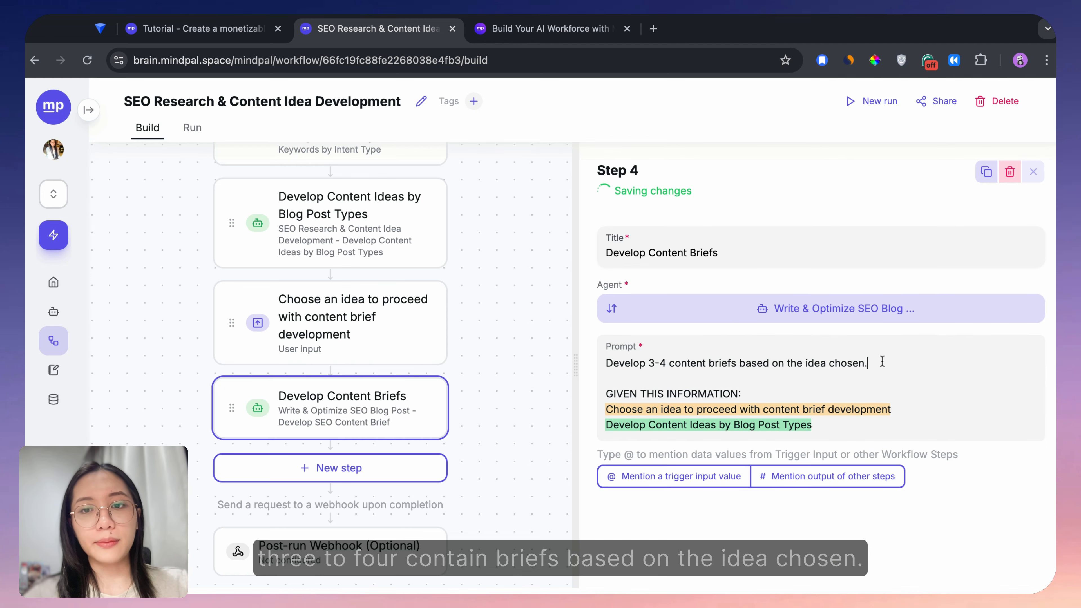
scroll(410, 310, "up", 2)
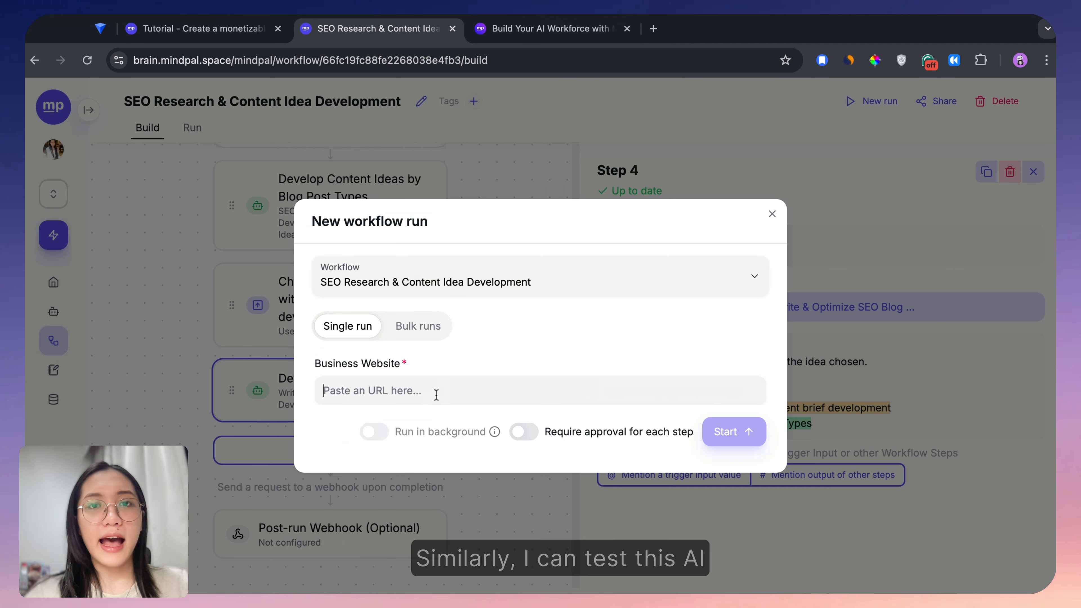
left_click(772, 214)
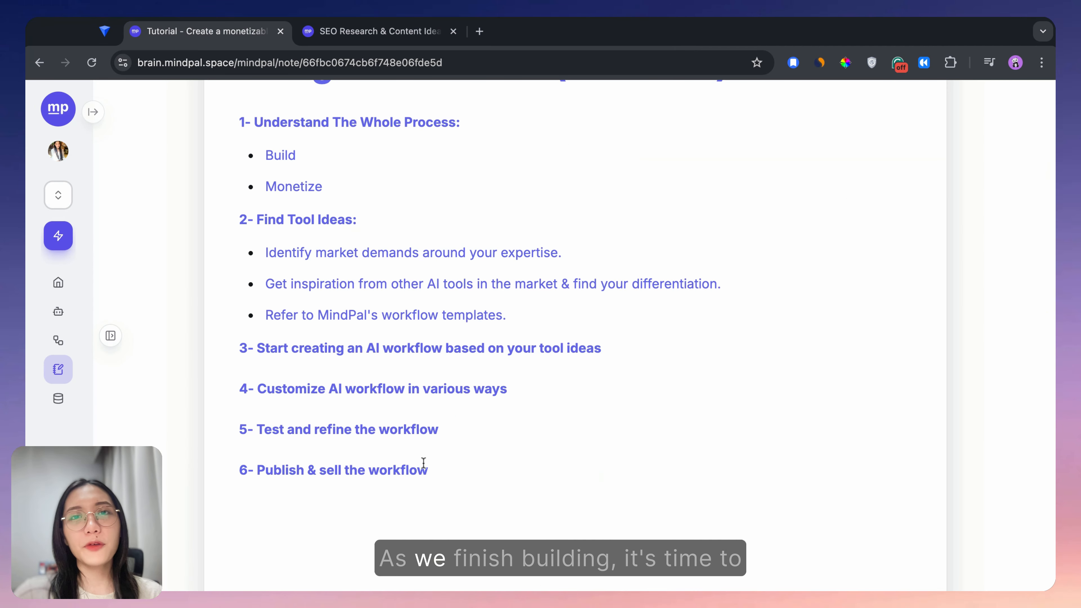
In the SEO Research & Content Idea Development workflow, add a 5 USD payment node and place it directly after "Analyze Business and Identify Seed Keywords"
left_click(386, 38)
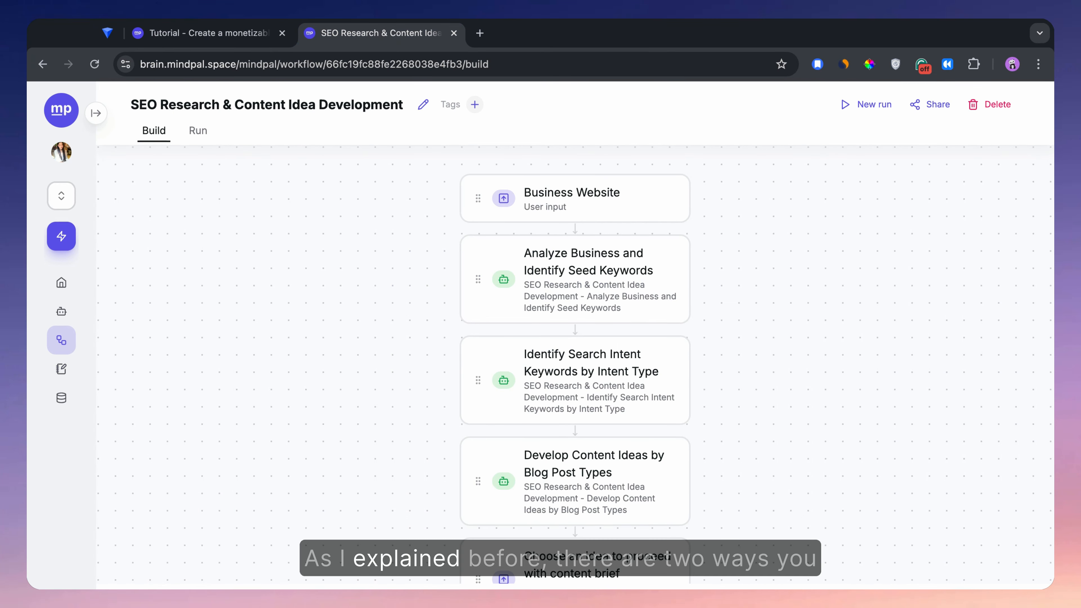
scroll(618, 457, "down", 6)
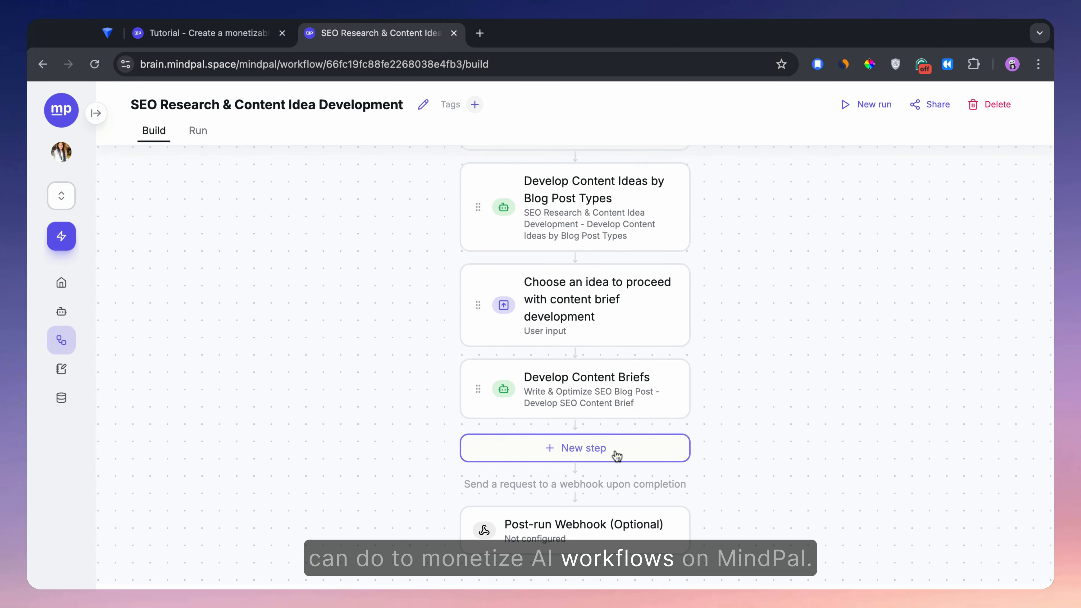
left_click(617, 455)
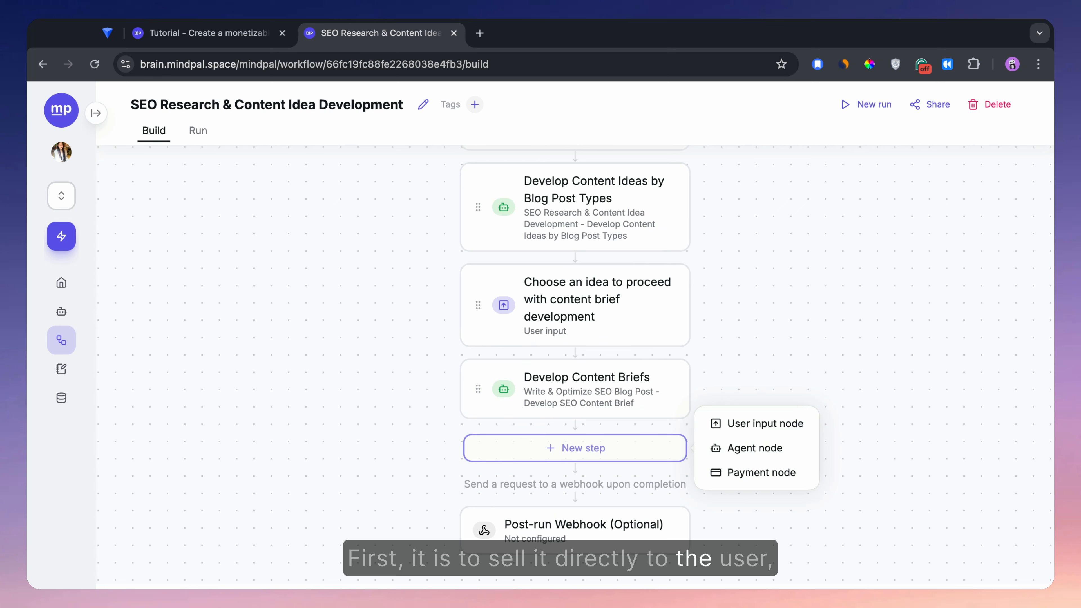
scroll(744, 235, "up", 4)
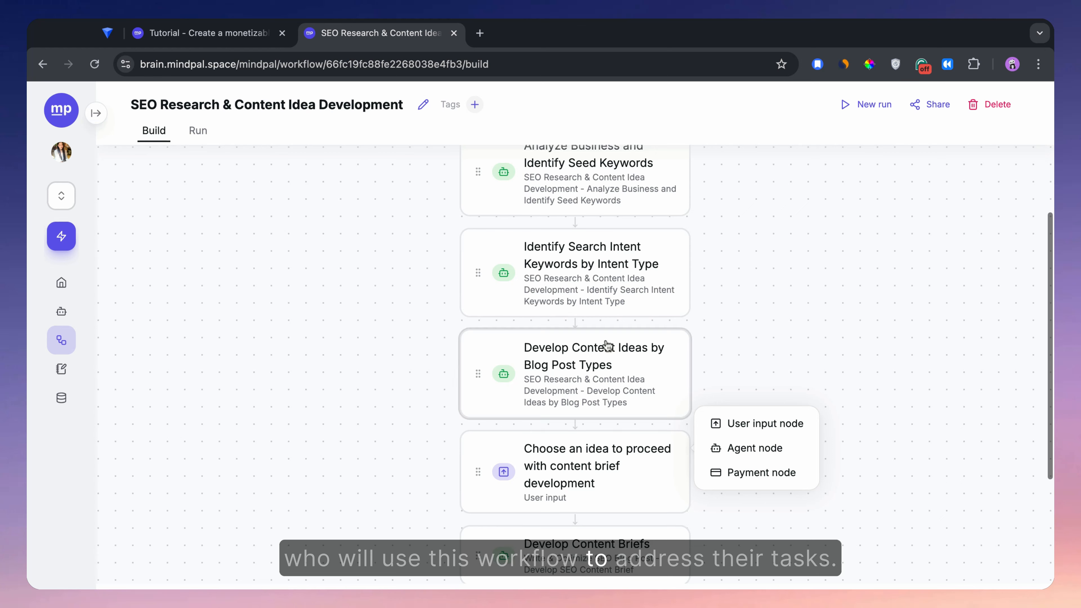
scroll(745, 398, "down", 4)
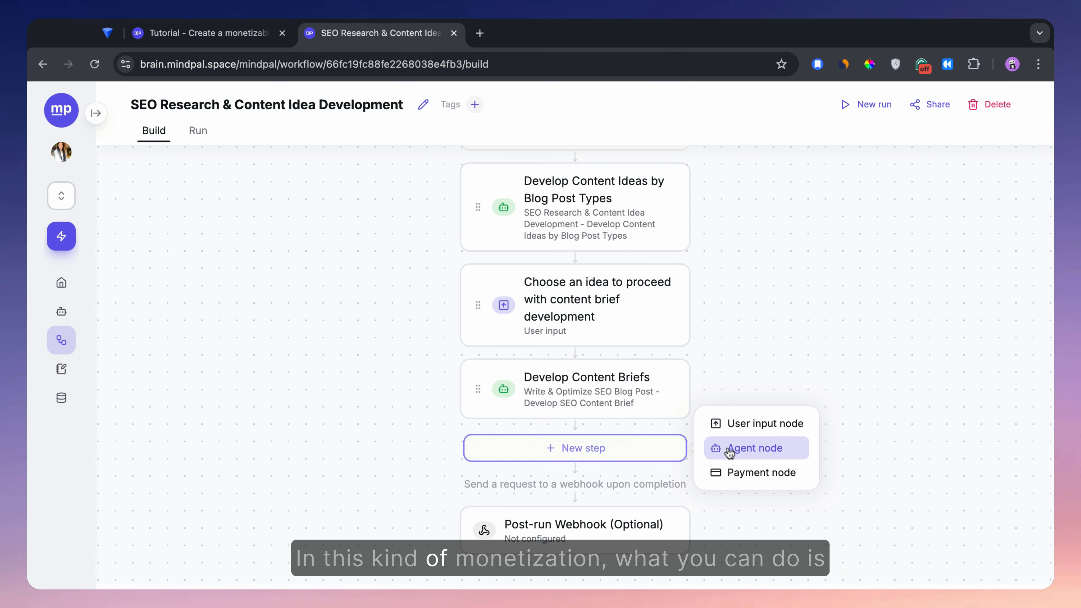
left_click(739, 472)
type("5")
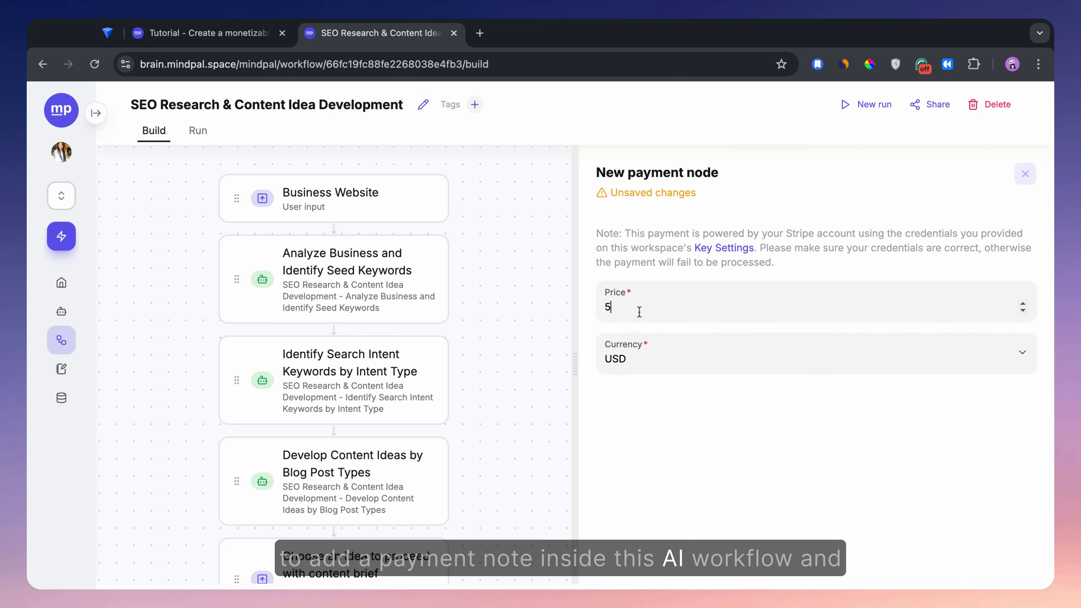
scroll(348, 429, "down", 6)
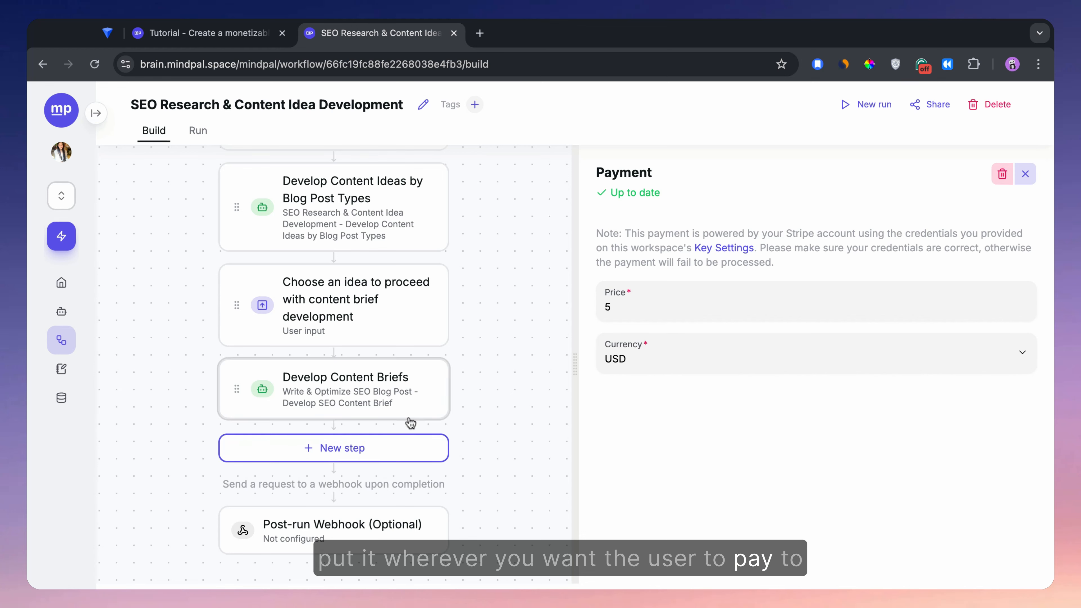
left_click_drag(336, 407, 474, 334)
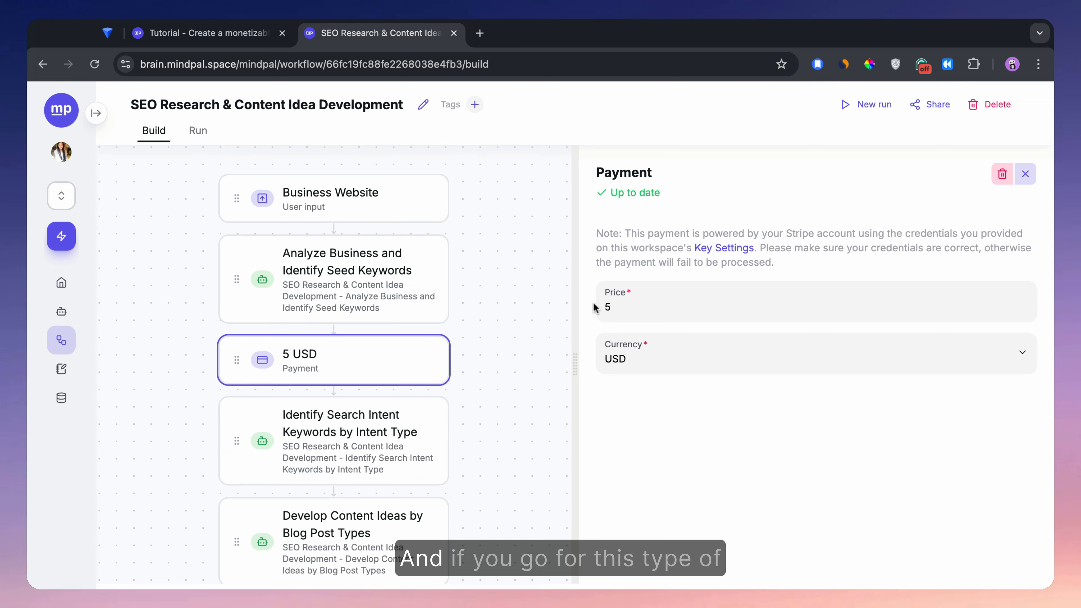
Publish the SEO Research & Content Idea Development workflow as a form and open its shareable link
left_click(933, 114)
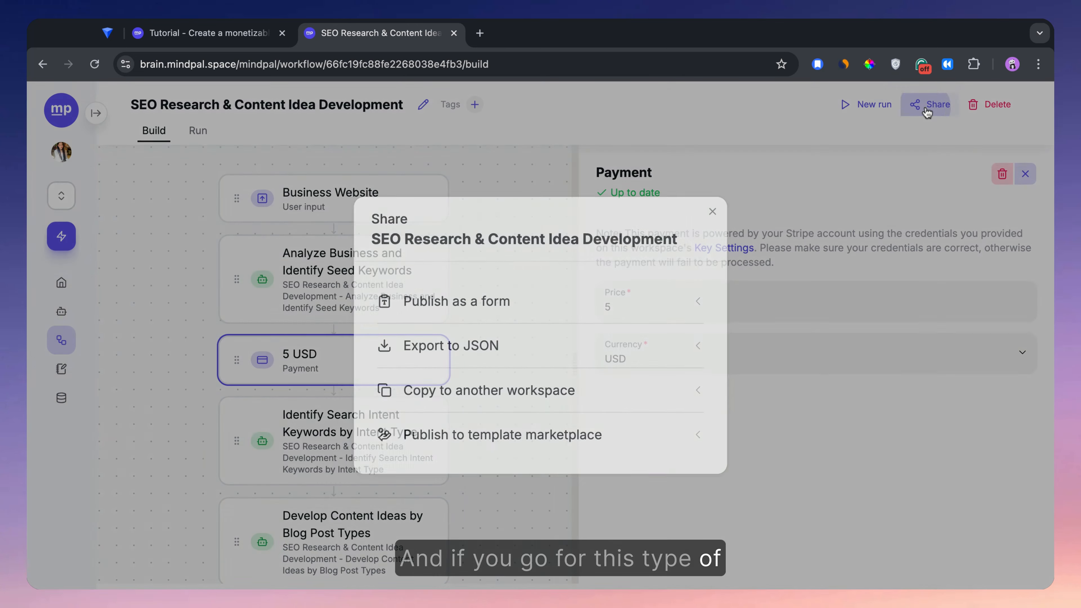
left_click(572, 289)
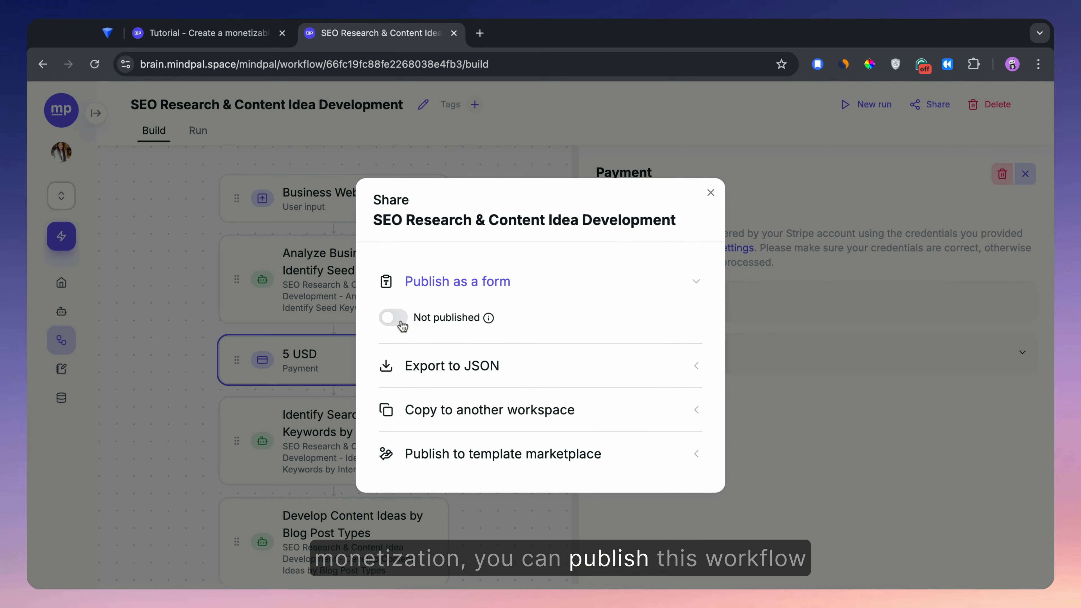
left_click(399, 322)
left_click(485, 324)
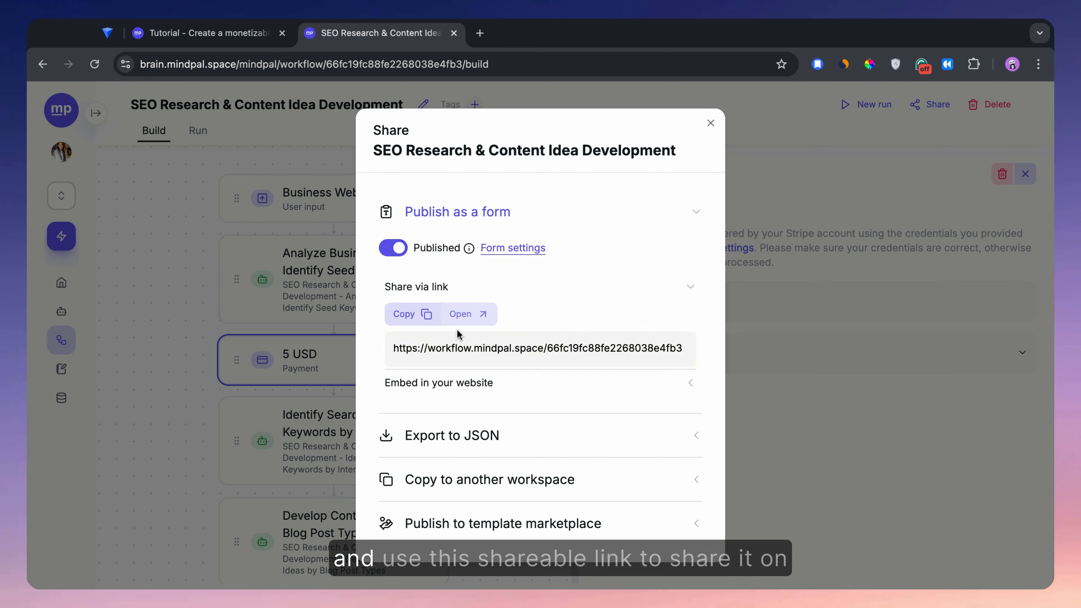
left_click(463, 322)
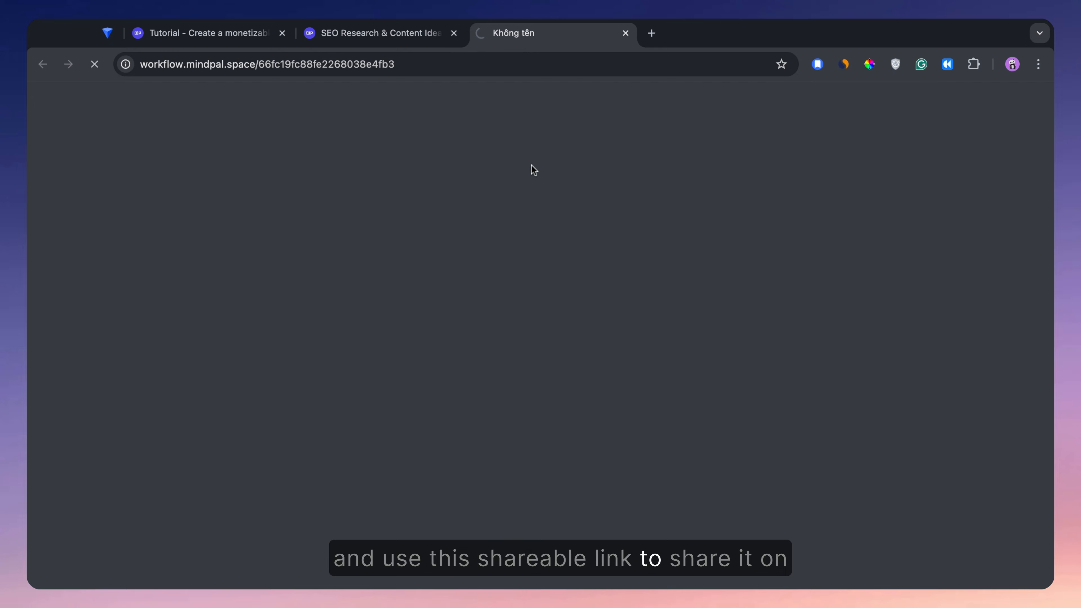